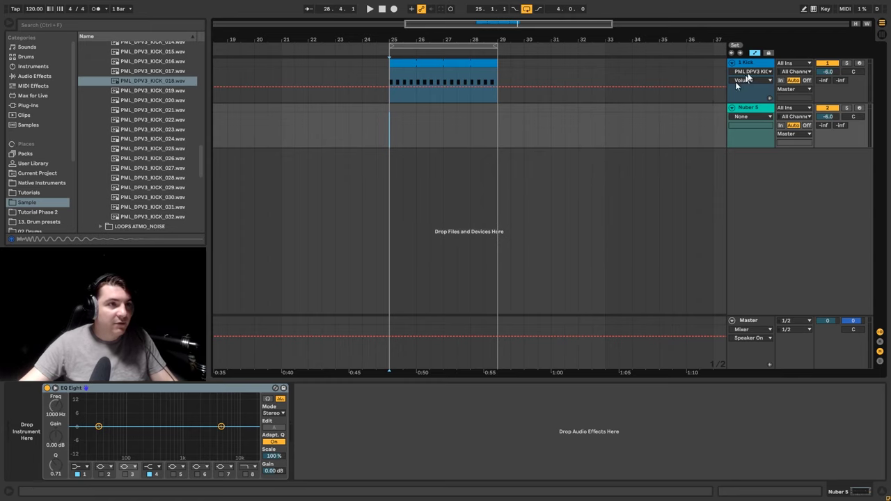
- Show the Kick track's devices and play its pattern from bar 25 to hear the full-length kick
{"action": "left_click", "coordinate": [759, 64]}
{"action": "left_click_drag", "start_coordinate": [402, 40], "coordinate": [408, 78]}
{"action": "key", "text": "space"}
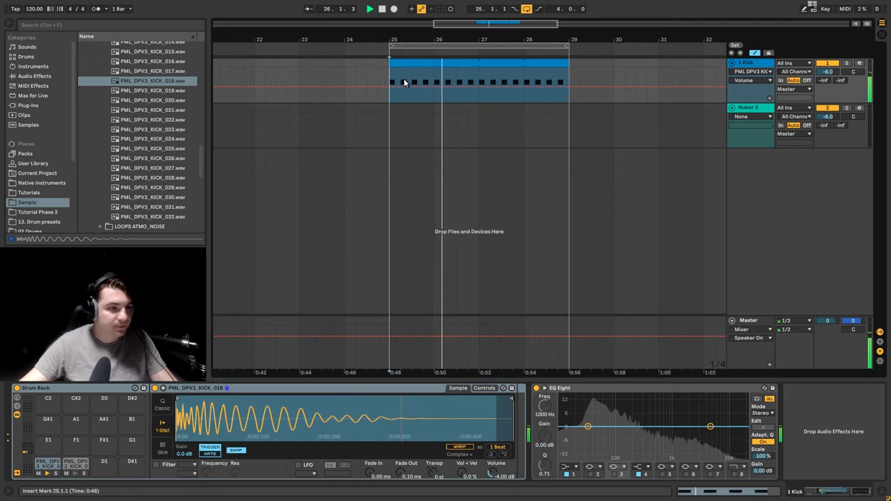
{"action": "key", "text": "space"}
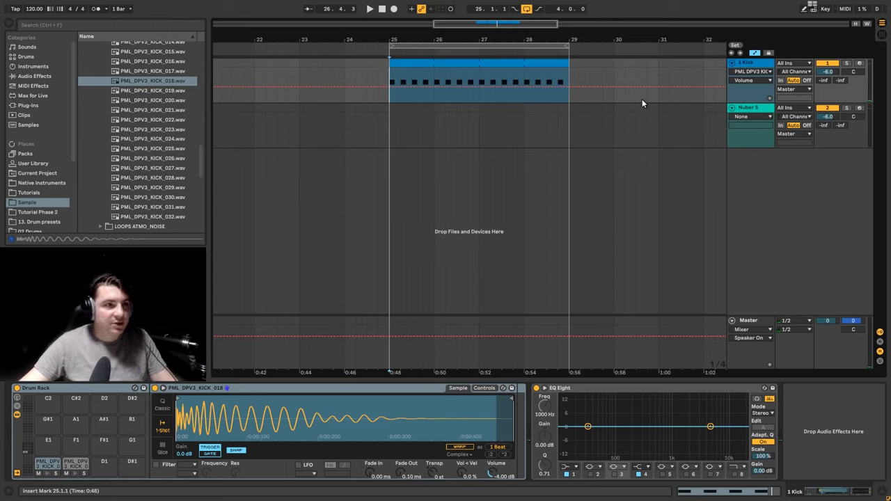
- Shorten the kick sample's end to just past the 200 ms mark and set its fade-out to 97.3 ms
{"action": "left_click", "coordinate": [759, 67]}
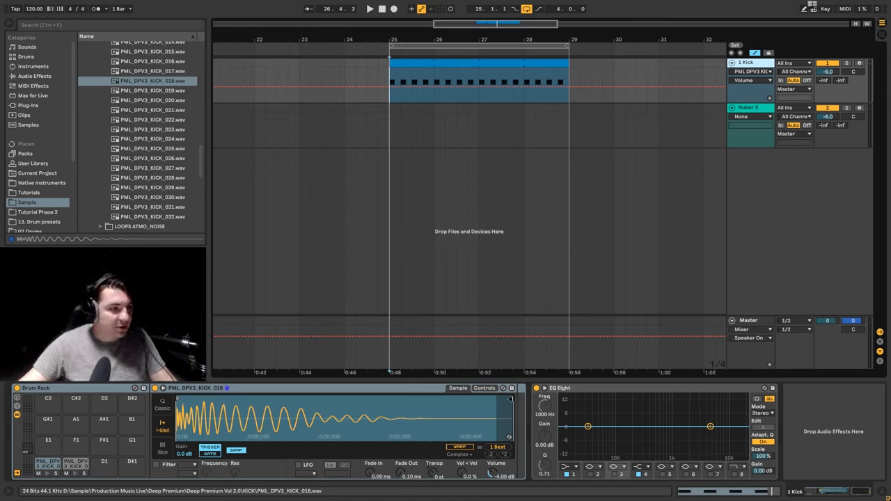
{"action": "mouse_move", "coordinate": [512, 418]}
{"action": "left_mouse_down"}
{"action": "mouse_move", "coordinate": [330, 419]}
{"action": "mouse_move", "coordinate": [344, 419]}
{"action": "left_mouse_up"}
{"action": "key", "text": "space"}
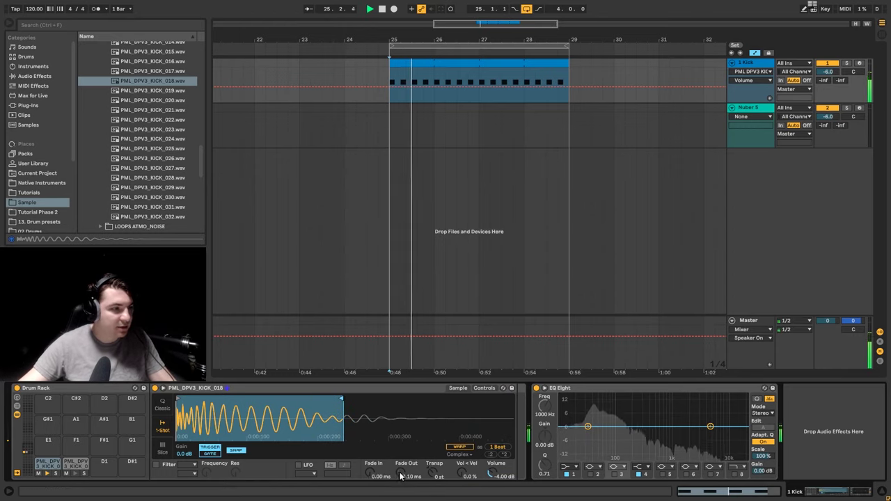
{"action": "left_click_drag", "start_coordinate": [401, 472], "coordinate": [402, 453]}
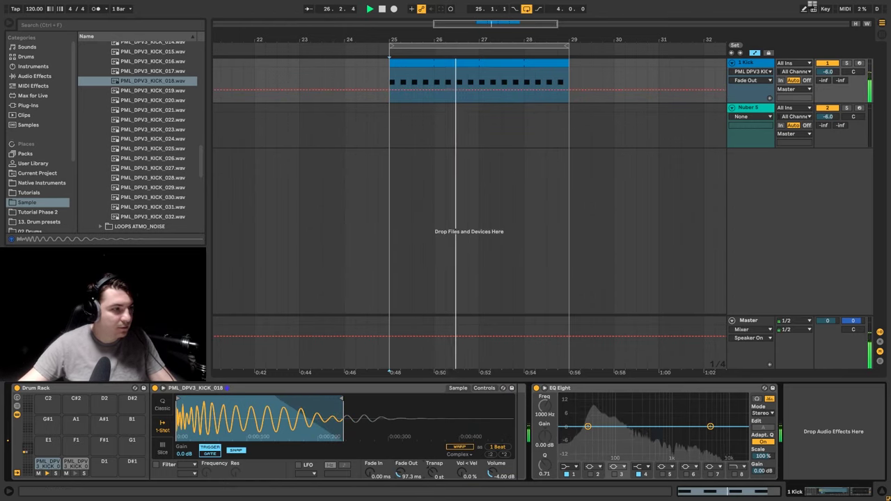
{"action": "key", "text": "space"}
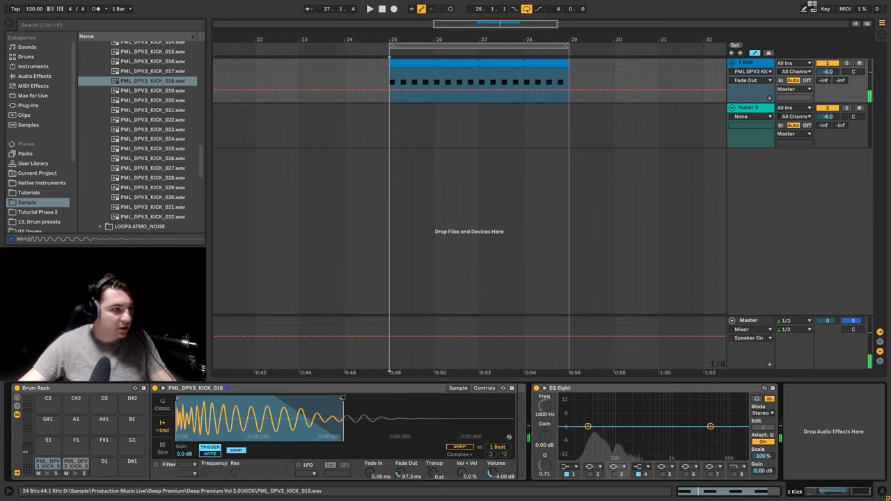
{"action": "mouse_move", "coordinate": [342, 398]}
{"action": "left_mouse_down"}
{"action": "mouse_move", "coordinate": [333, 396]}
{"action": "mouse_move", "coordinate": [339, 391]}
{"action": "left_mouse_up"}
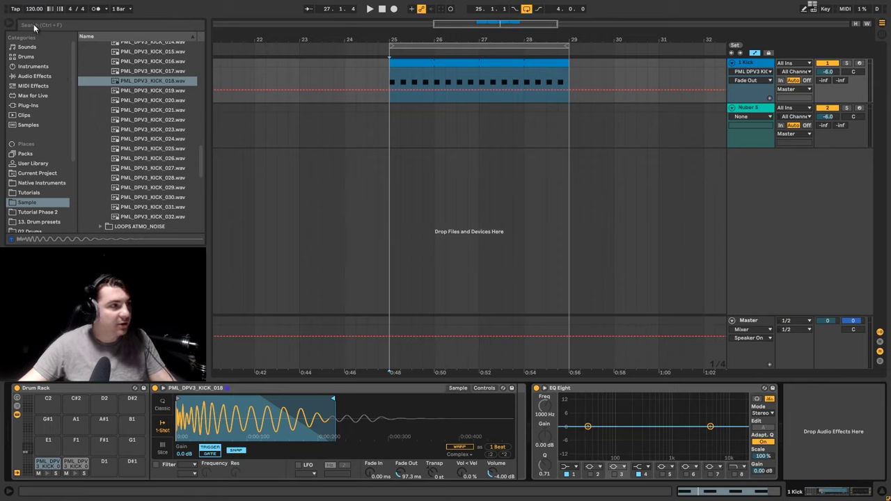
- Set the project tempo to 127 BPM and extend the kick sample's end point slightly while listening to the loop
{"action": "left_click_drag", "start_coordinate": [33, 9], "coordinate": [33, 3]}
{"action": "key", "text": "space"}
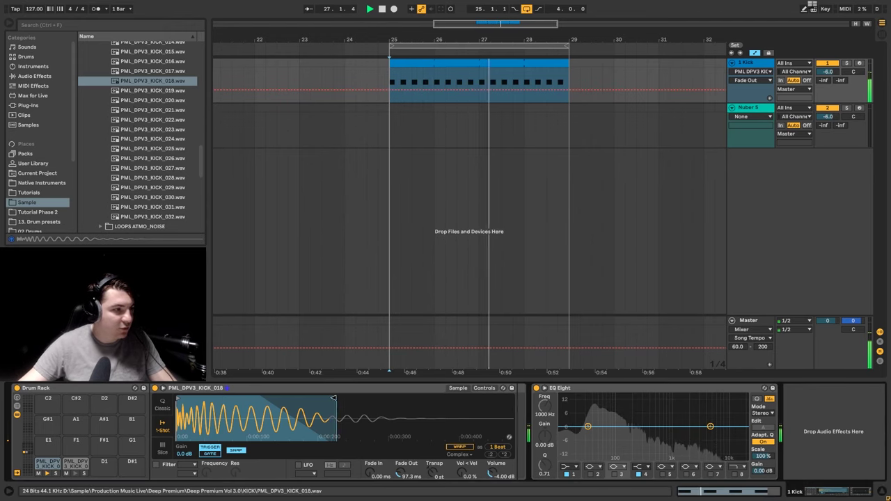
{"action": "left_click_drag", "start_coordinate": [328, 397], "coordinate": [337, 398]}
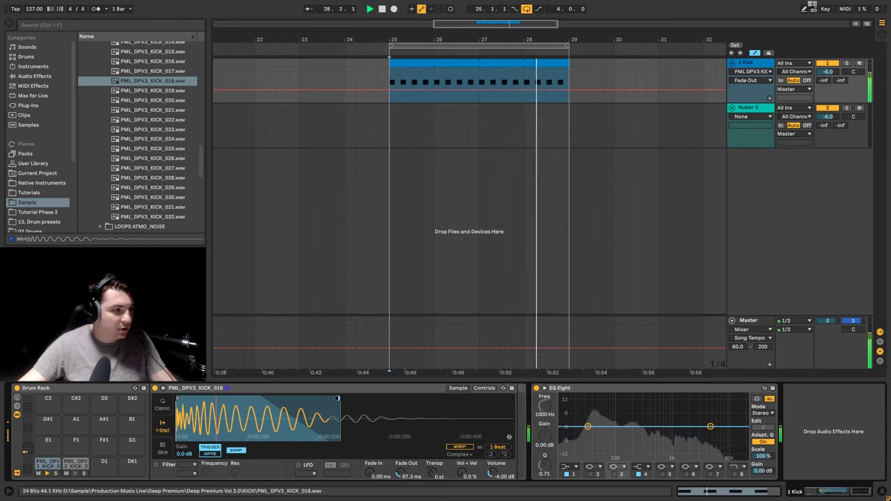
{"action": "left_click_drag", "start_coordinate": [337, 398], "coordinate": [342, 400]}
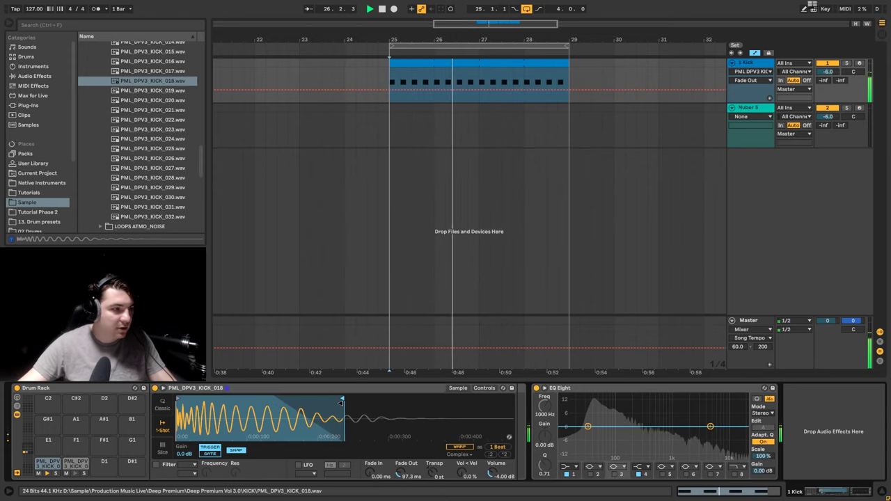
{"action": "key", "text": "space"}
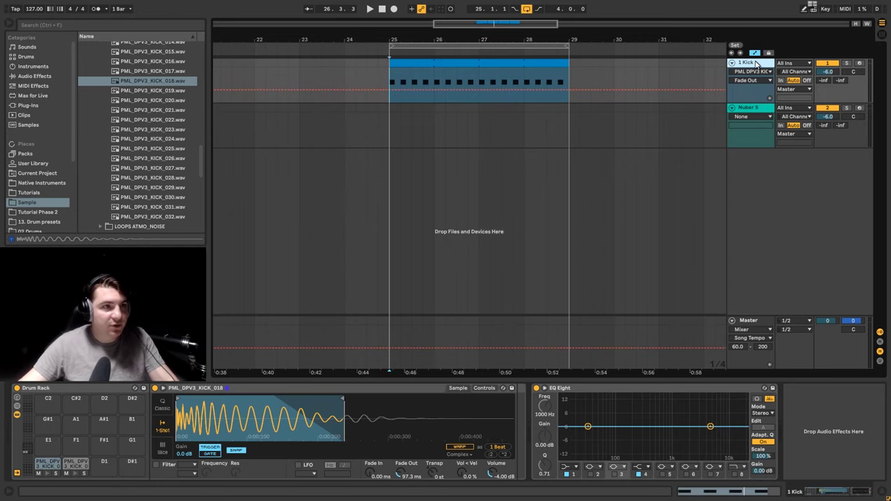
- Insert an audio track below the Kick track, take its input from 1 Kick, and set monitoring to In
{"action": "key", "text": "ctrl+t"}
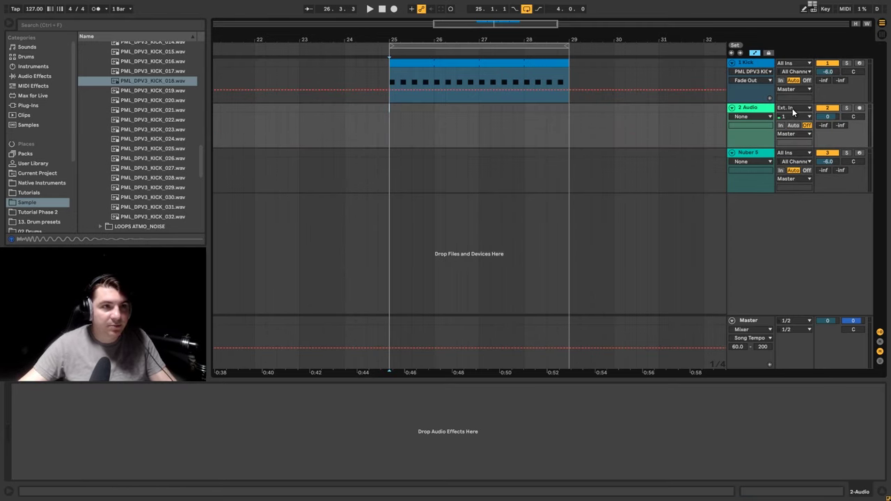
{"action": "left_click", "coordinate": [793, 110]}
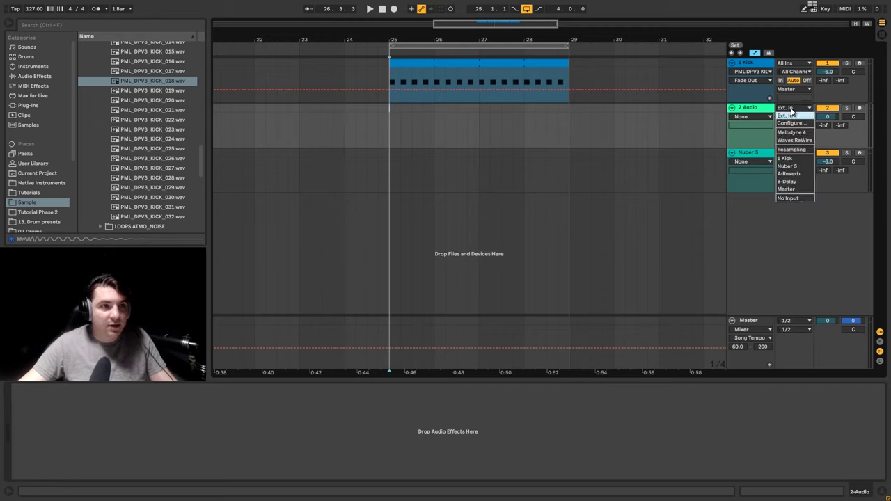
{"action": "left_click", "coordinate": [789, 160]}
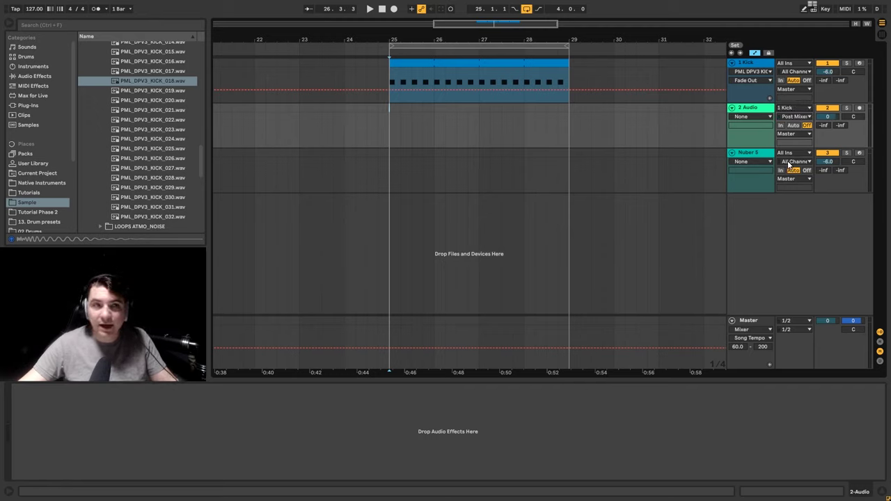
{"action": "left_click", "coordinate": [780, 126]}
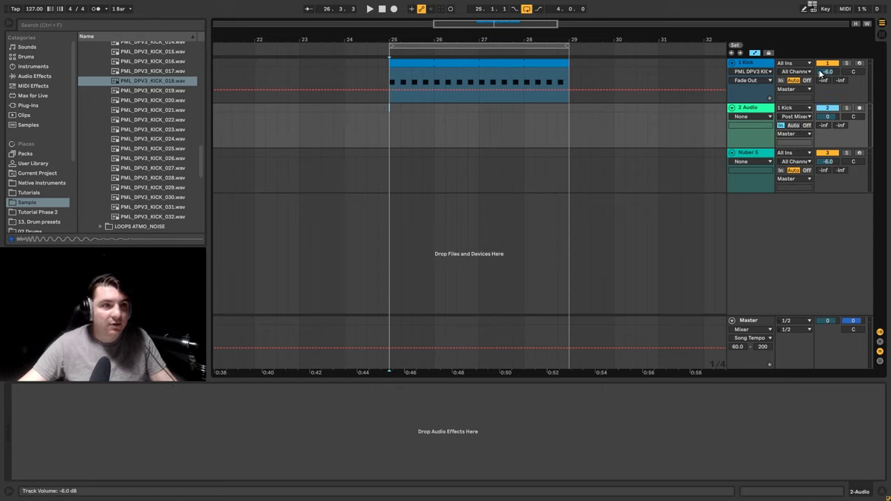
- Solo both the new audio track and the Kick track, and play the loop to check the routed signal
{"action": "left_click", "coordinate": [847, 109]}
{"action": "key", "text": "space"}
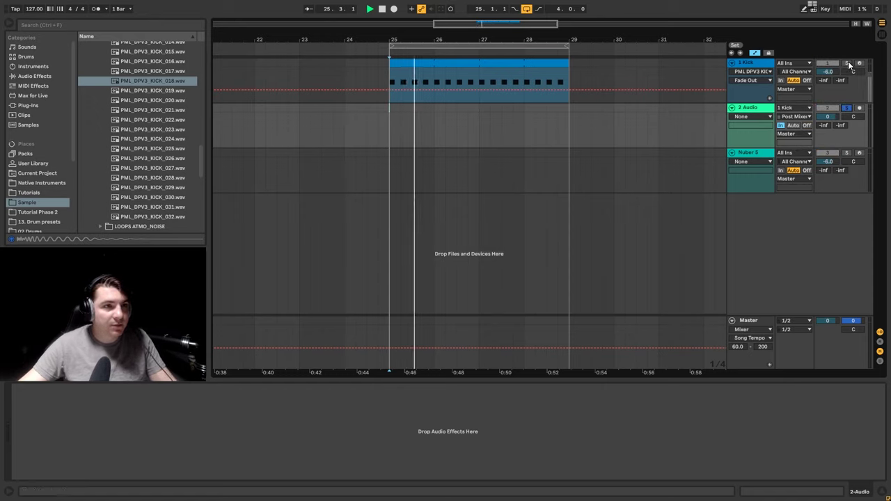
{"action": "left_click", "coordinate": [846, 62]}
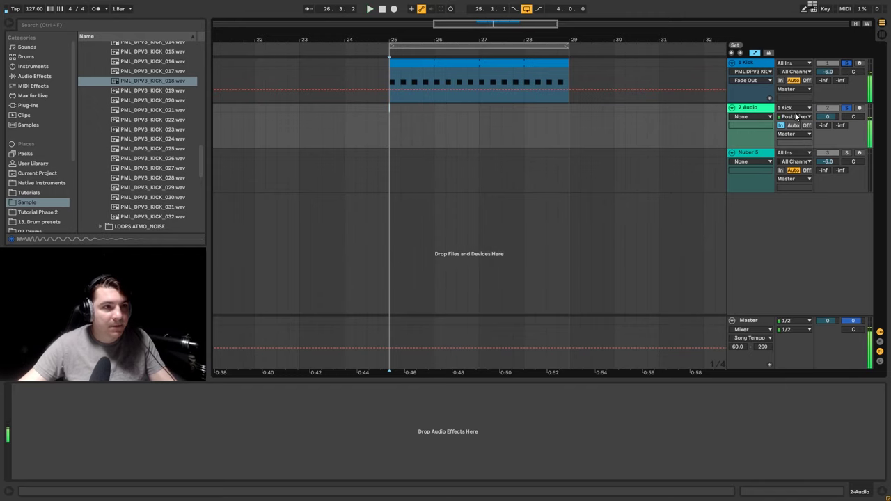
{"action": "key", "text": "space"}
- Search the browser for "delay" and add the Delay effect to the new audio track
{"action": "key", "text": "ctrl+f"}
{"action": "type", "text": "de"}
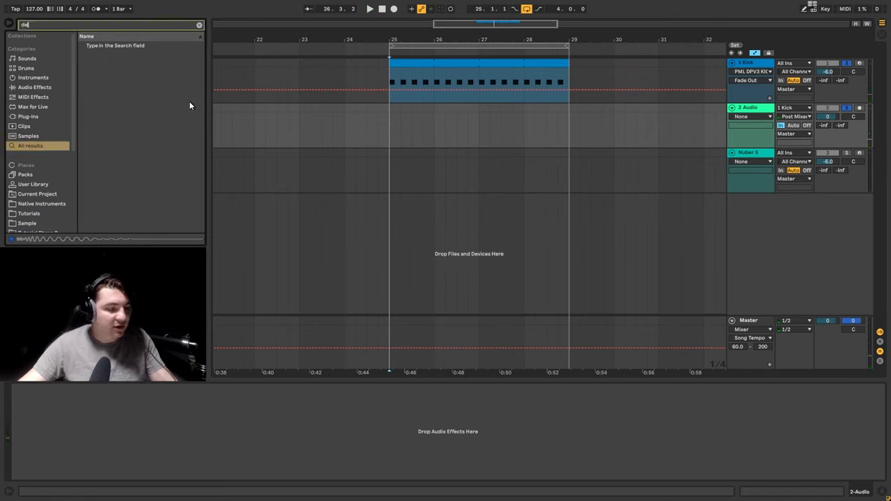
{"action": "type", "text": "lay"}
{"action": "left_click", "coordinate": [94, 46]}
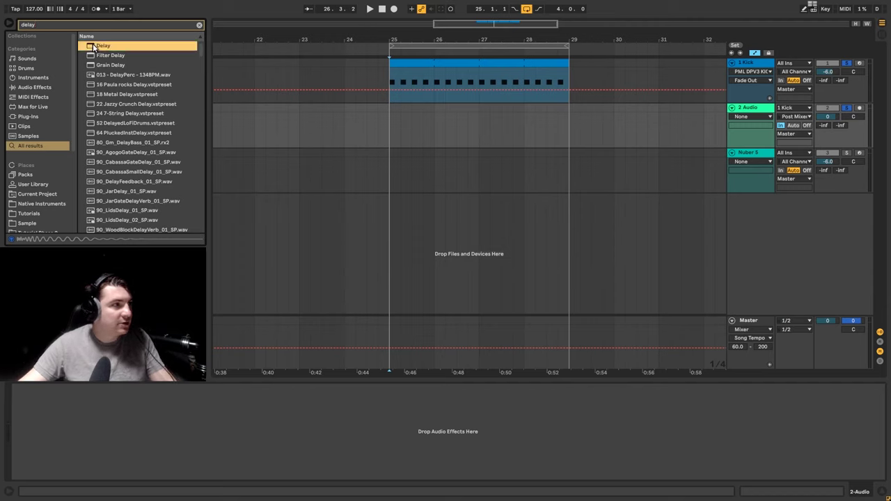
{"action": "left_click_drag", "start_coordinate": [751, 108], "coordinate": [751, 109]}
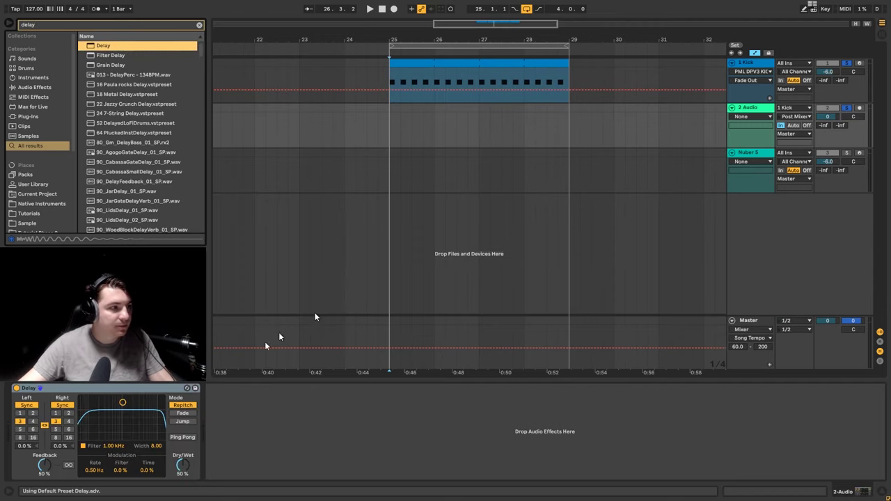
- Set the Delay's dry/wet to 100% and its linked delay times to 1 sixteenth, and listen to the loop
{"action": "left_click_drag", "start_coordinate": [175, 477], "coordinate": [176, 446]}
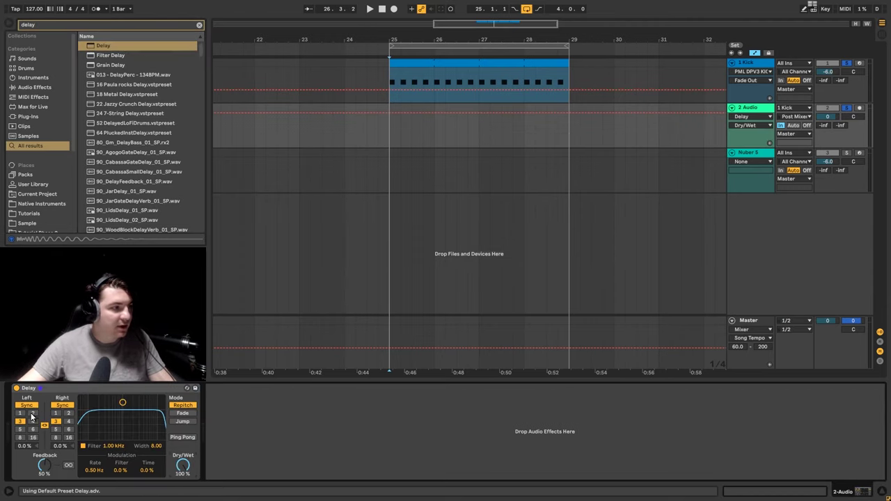
{"action": "left_click", "coordinate": [22, 414]}
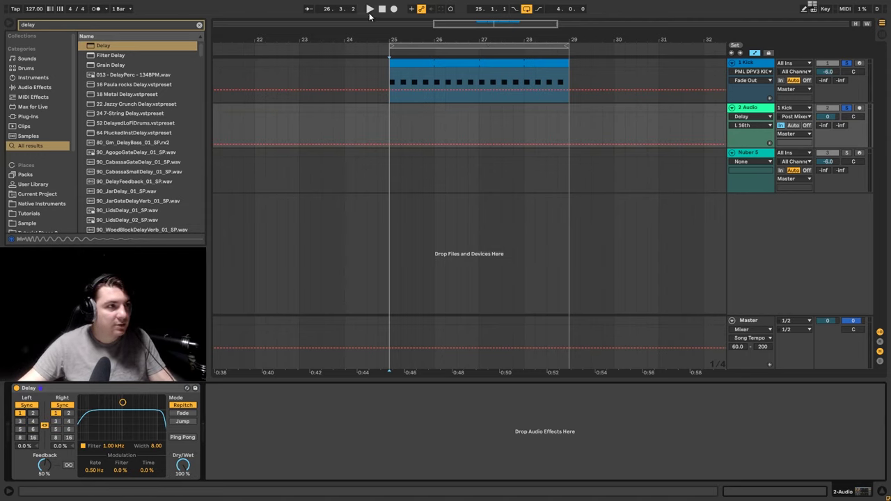
{"action": "left_click", "coordinate": [370, 9]}
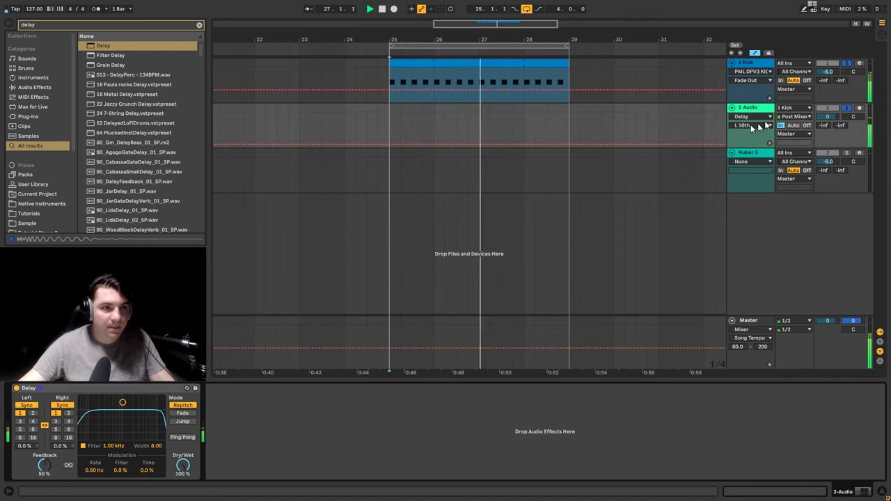
{"action": "key", "text": "space"}
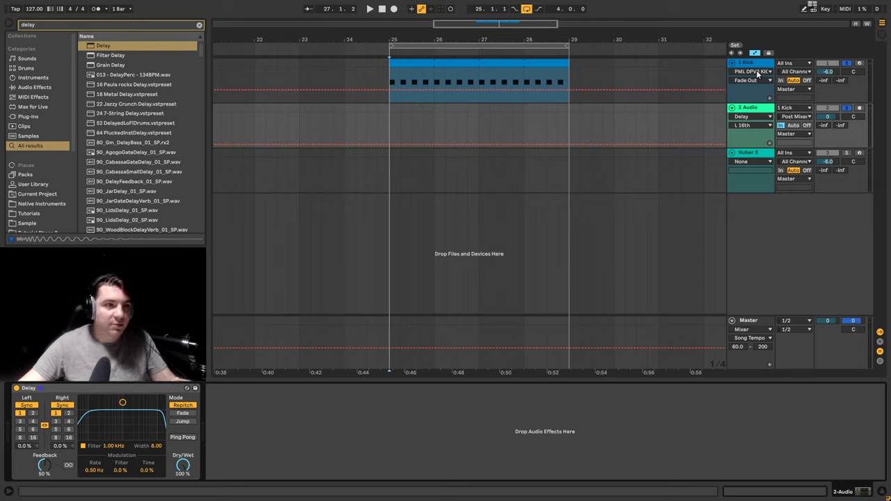
- Rename the new audio track to "# Rolling bass" and colour it dark red
{"action": "double_click", "coordinate": [761, 112]}
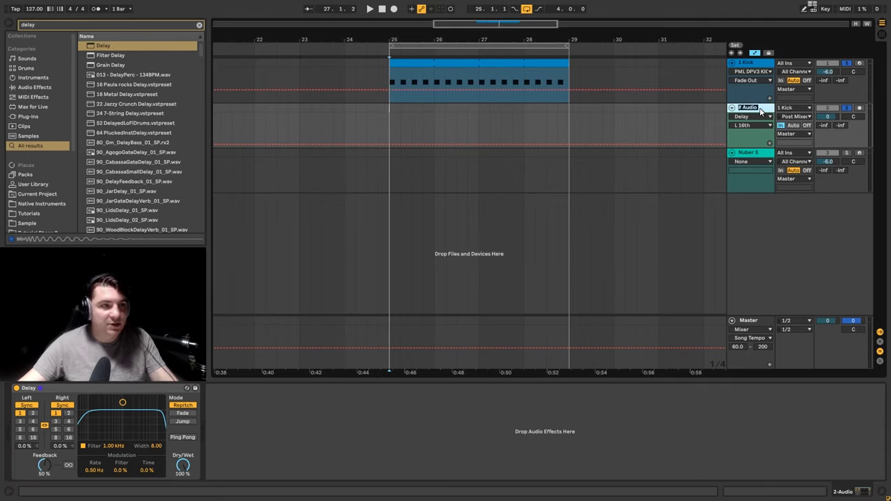
{"action": "type", "text": "#"}
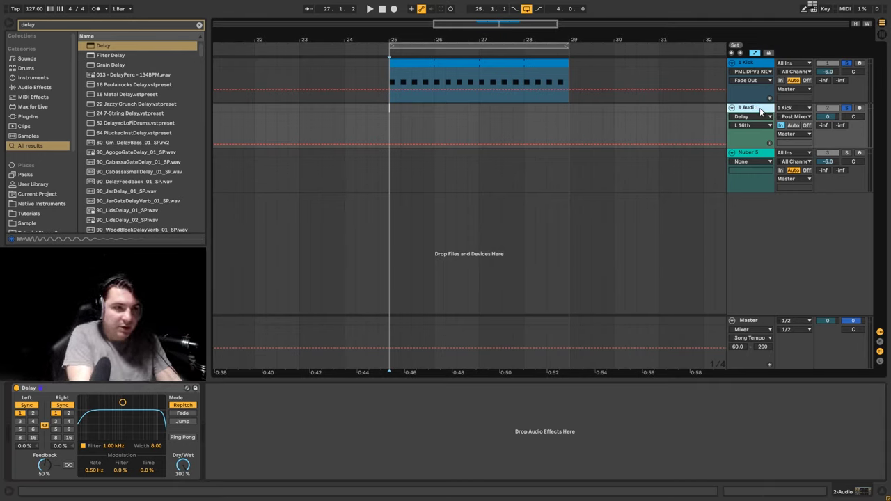
{"action": "type", "text": " Rumble"}
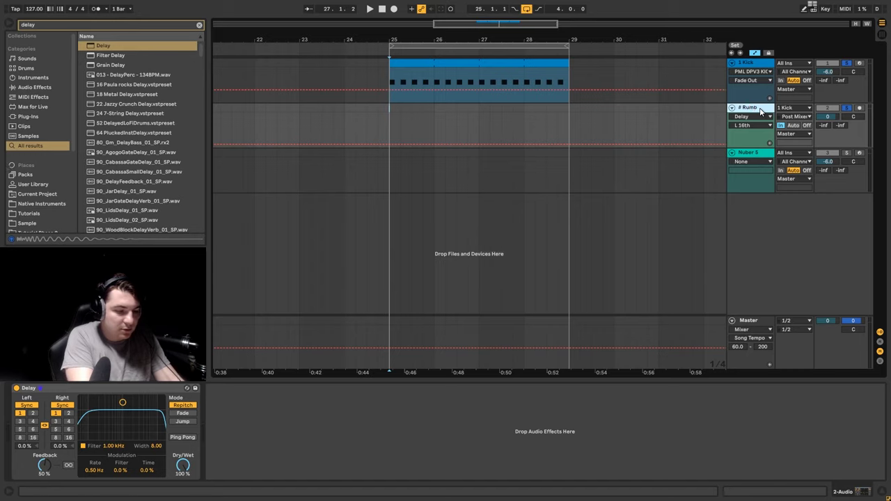
{"action": "key", "text": "BackSpace"}
{"action": "key", "text": "BackSpace"}
{"action": "key", "text": "BackSpace"}
{"action": "key", "text": "BackSpace"}
{"action": "key", "text": "BackSpace"}
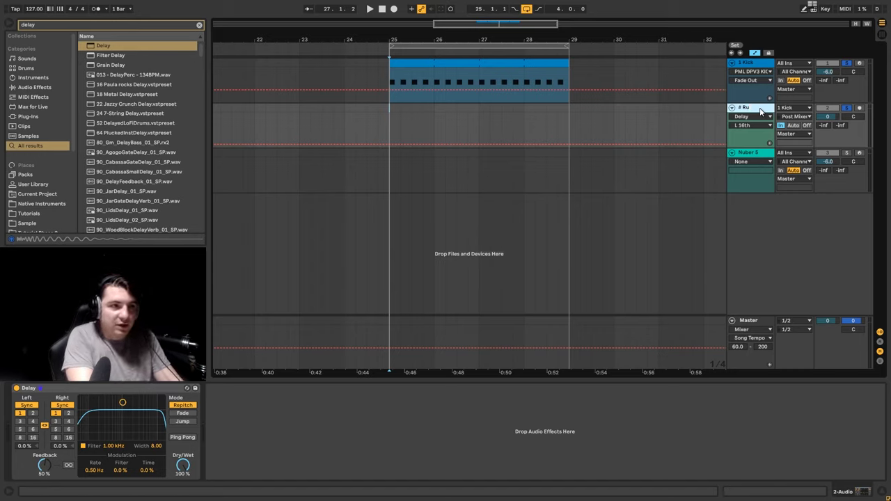
{"action": "type", "text": "olling bass"}
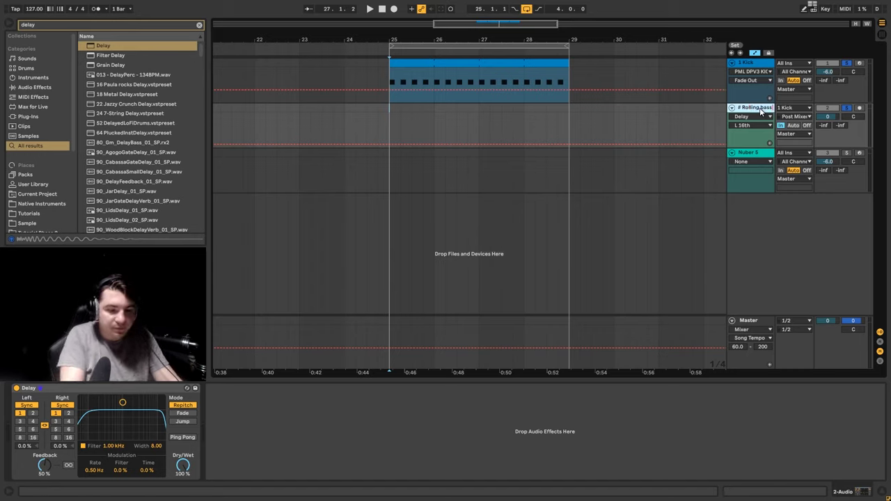
{"action": "key", "text": "Return"}
{"action": "right_click", "coordinate": [761, 110]}
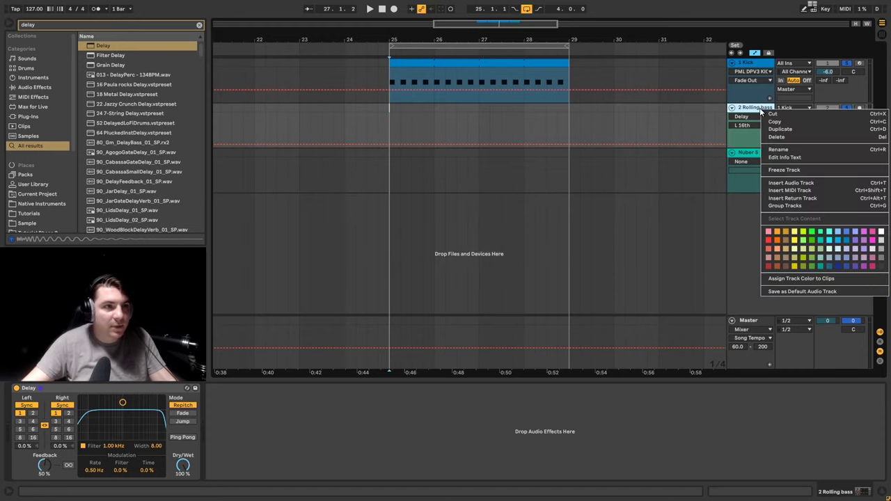
{"action": "left_click", "coordinate": [769, 267]}
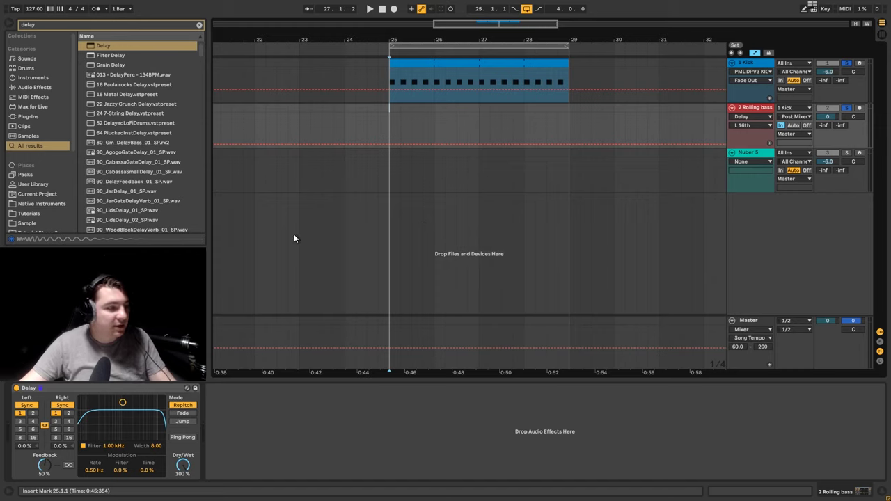
- Set the Delay's filter to 74.8 Hz with a width of 4.53 and its feedback to 36%, checking by ear
{"action": "left_click_drag", "start_coordinate": [123, 402], "coordinate": [93, 421]}
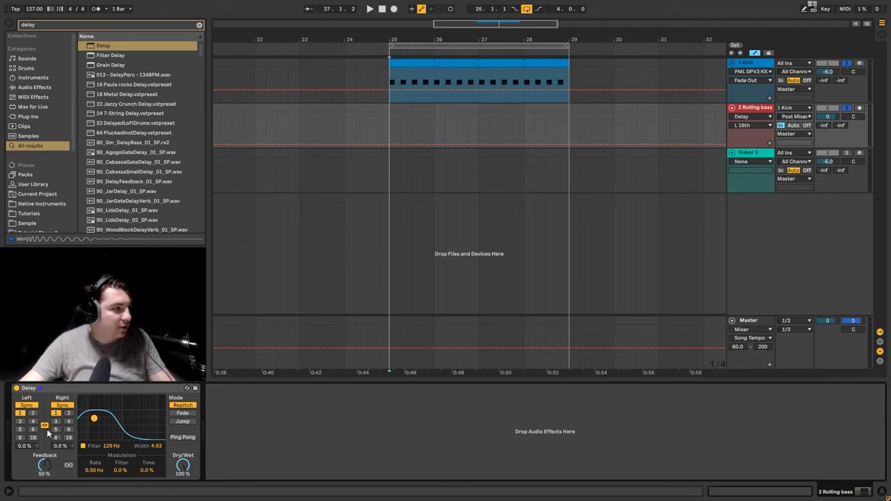
{"action": "key", "text": "space"}
{"action": "left_click_drag", "start_coordinate": [94, 419], "coordinate": [87, 419]}
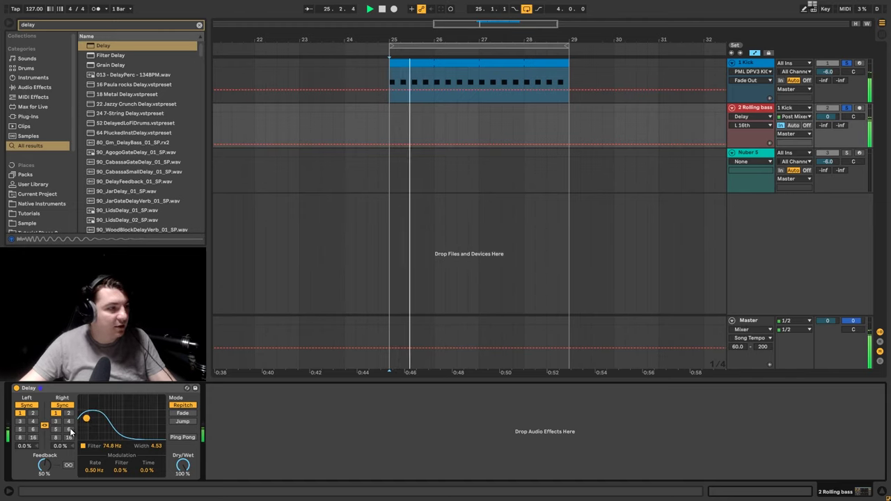
{"action": "left_click_drag", "start_coordinate": [44, 465], "coordinate": [44, 474]}
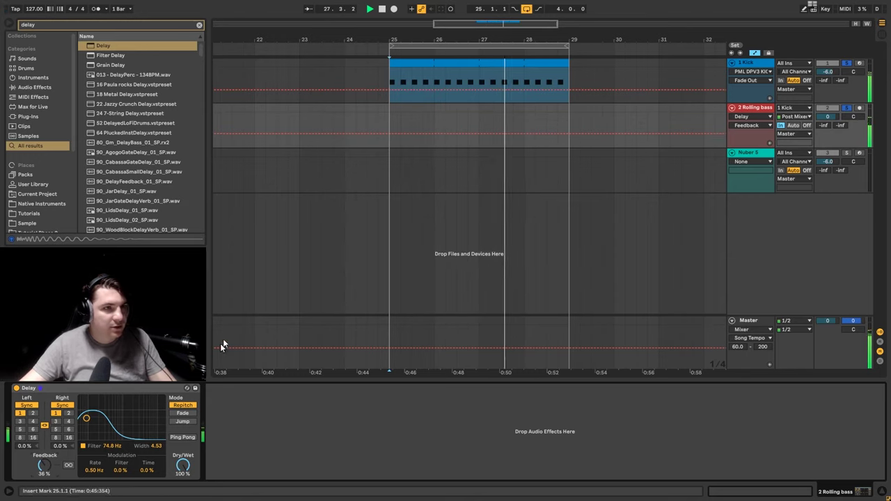
{"action": "key", "text": "space"}
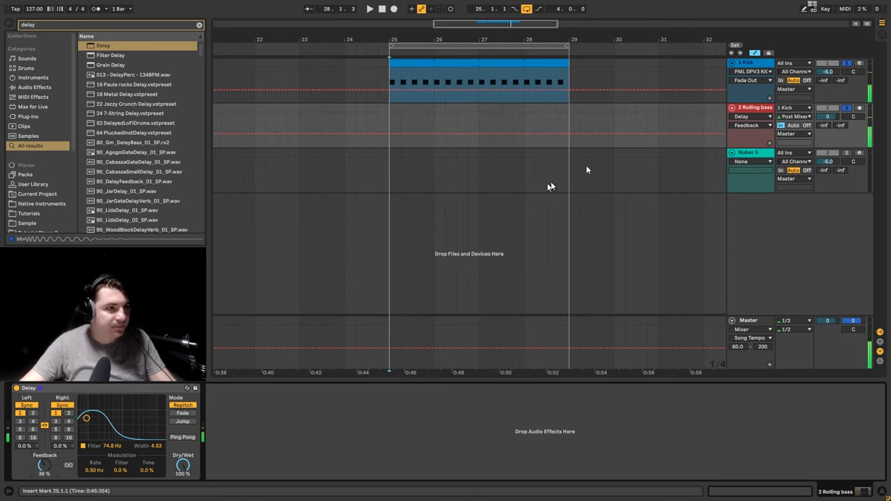
- Group the Kick and Rolling bass tracks, reselect the Rolling bass track and listen to the loop
{"action": "left_click", "coordinate": [755, 83]}
{"action": "left_click", "coordinate": [751, 108]}
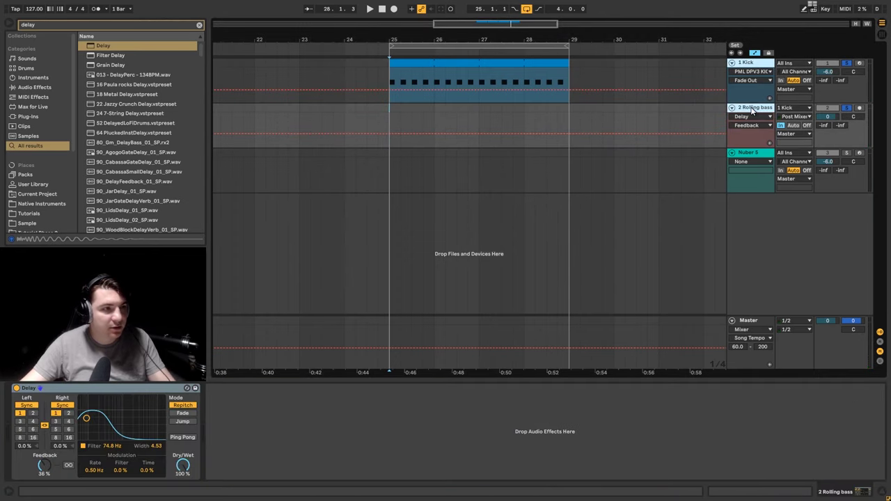
{"action": "key", "text": "ctrl+g"}
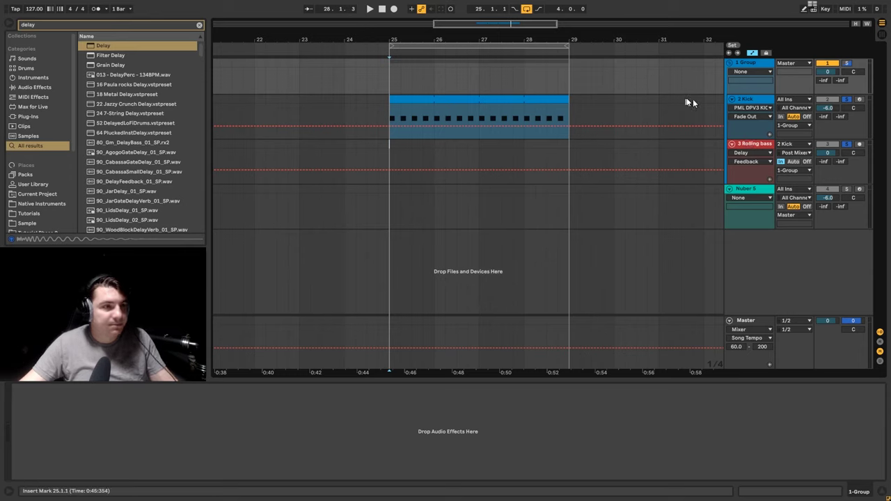
{"action": "left_click", "coordinate": [756, 143]}
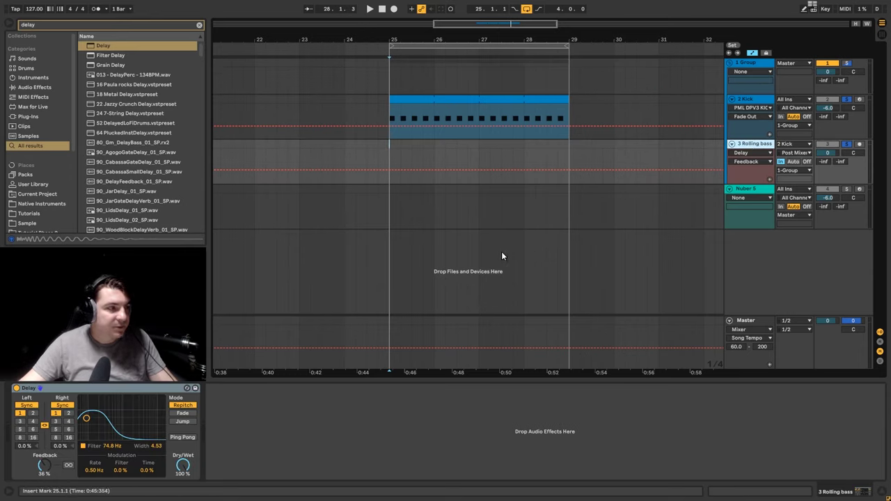
{"action": "left_click", "coordinate": [222, 408]}
{"action": "key", "text": "space"}
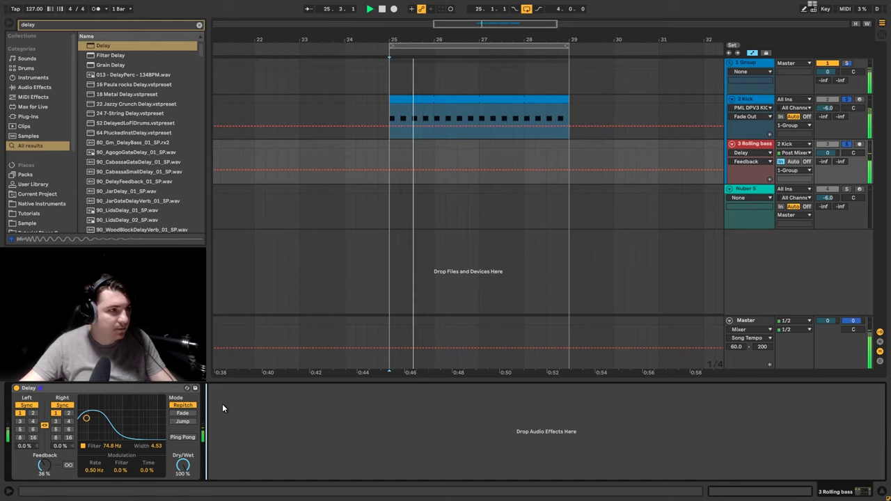
{"action": "key", "text": "space"}
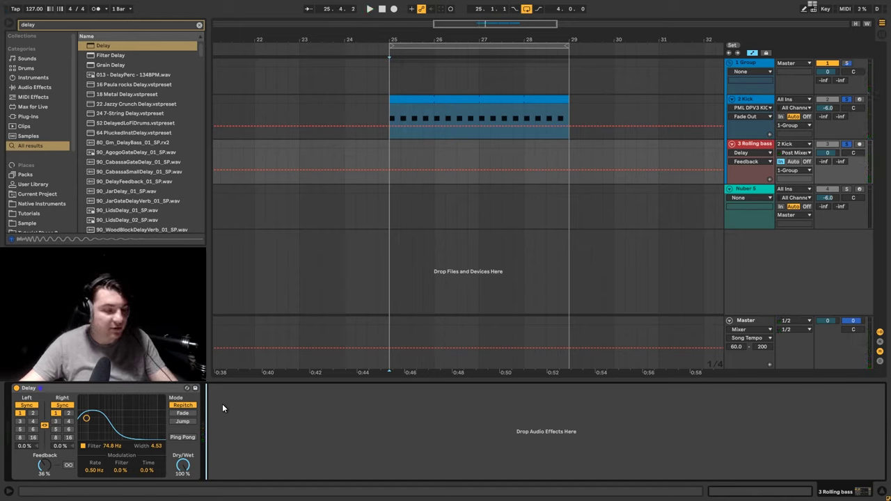
- Search the browser for "reverb" and add the Reverb effect after the Delay on the Rolling bass track
{"action": "key", "text": "ctrl+f"}
{"action": "type", "text": "reverb"}
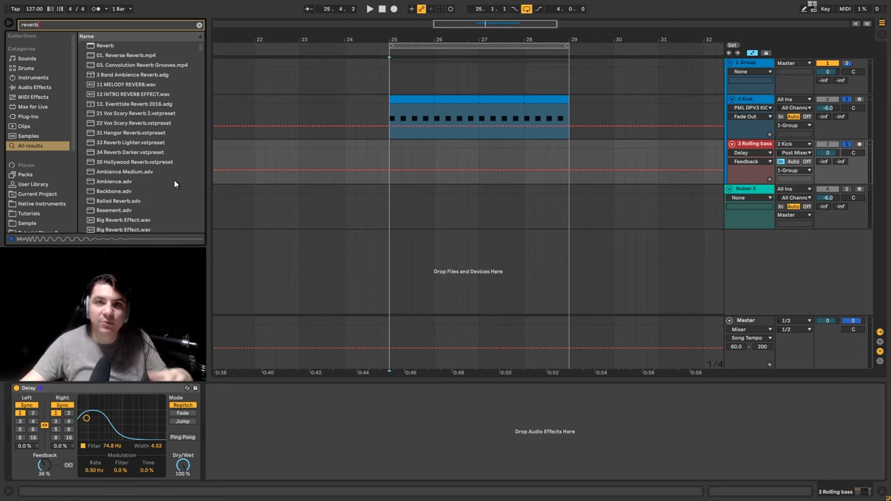
{"action": "left_click_drag", "start_coordinate": [101, 46], "coordinate": [271, 429]}
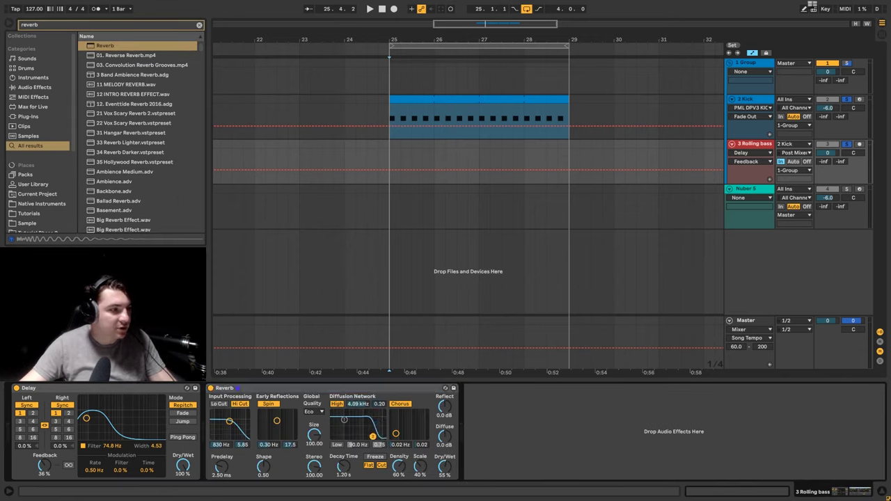
- Set the Reverb's diffusion high filter to 3.57 kHz, reflect 1.4 dB, diffuse -2.0 dB, decay 1.47 s, input filter 726 Hz with width 5.99, and quality High
{"action": "key", "text": "space"}
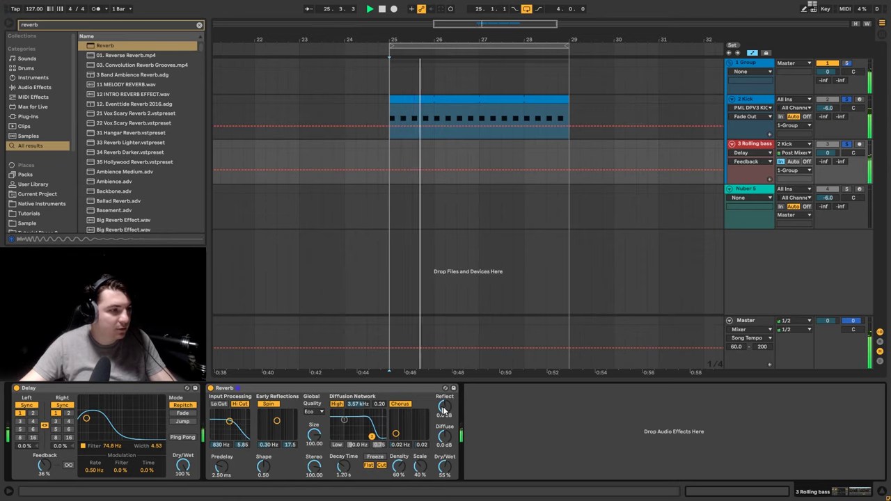
{"action": "left_click_drag", "start_coordinate": [444, 407], "coordinate": [444, 400]}
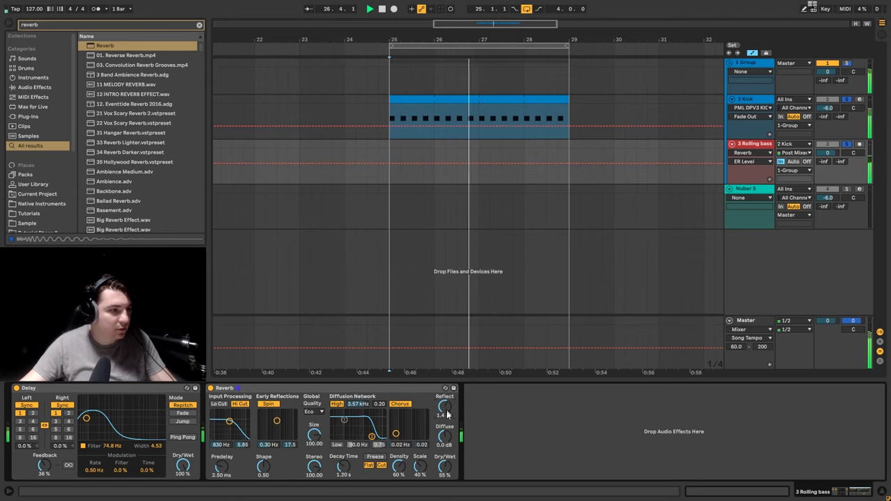
{"action": "left_click_drag", "start_coordinate": [444, 436], "coordinate": [444, 446]}
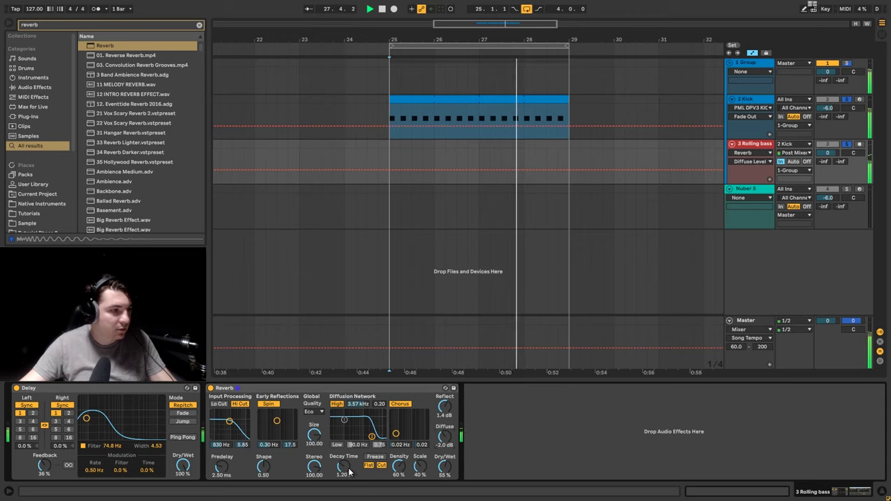
{"action": "left_click_drag", "start_coordinate": [346, 468], "coordinate": [346, 463]}
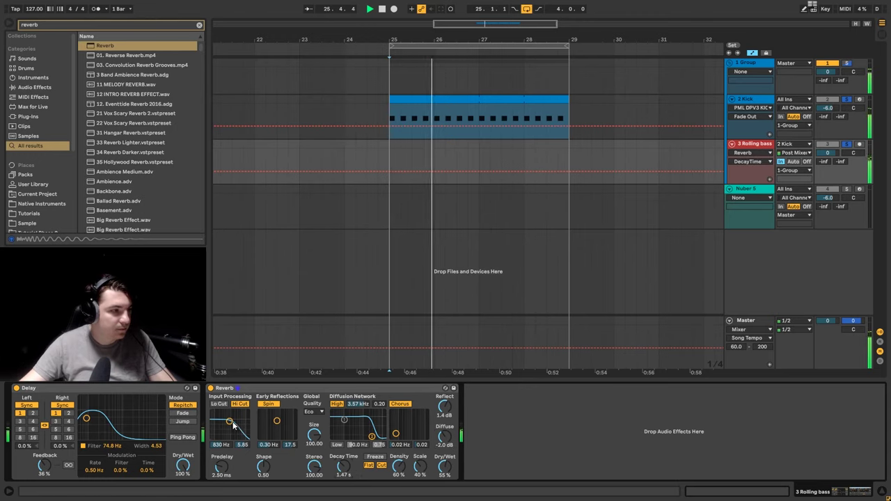
{"action": "left_click_drag", "start_coordinate": [230, 421], "coordinate": [228, 421]}
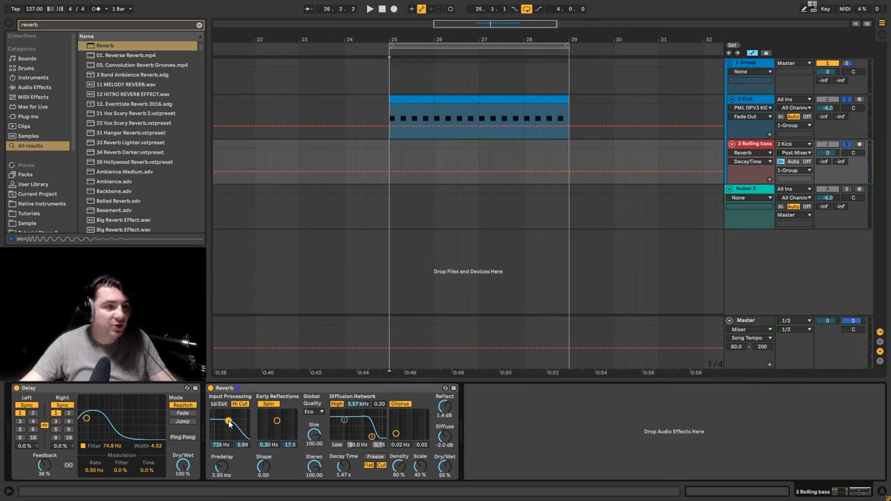
{"action": "left_click", "coordinate": [314, 411]}
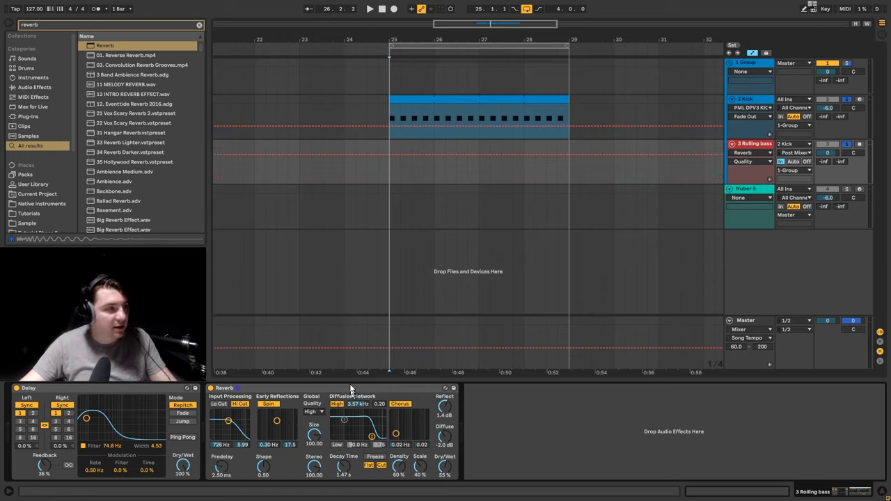
{"action": "left_click", "coordinate": [313, 428]}
- Search the browser for "amp" and add the Amp effect after the Reverb
{"action": "key", "text": "ctrl+f"}
{"action": "type", "text": "amp"}
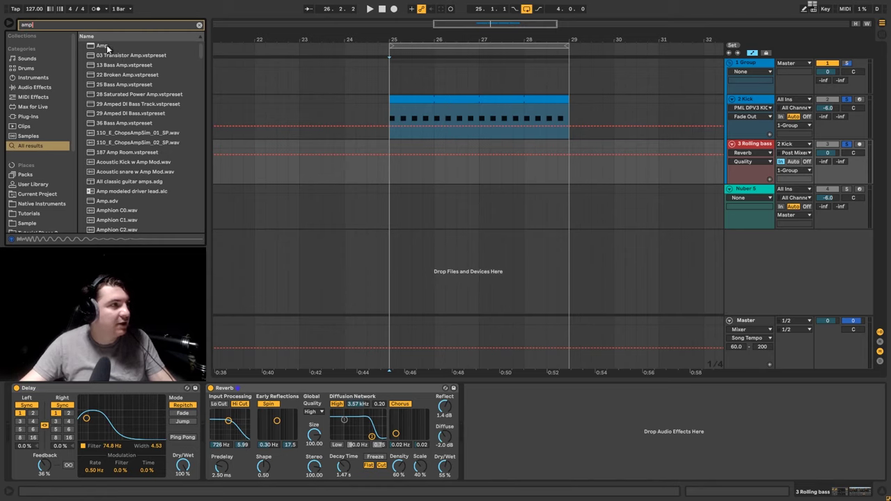
{"action": "left_click_drag", "start_coordinate": [108, 48], "coordinate": [451, 272]}
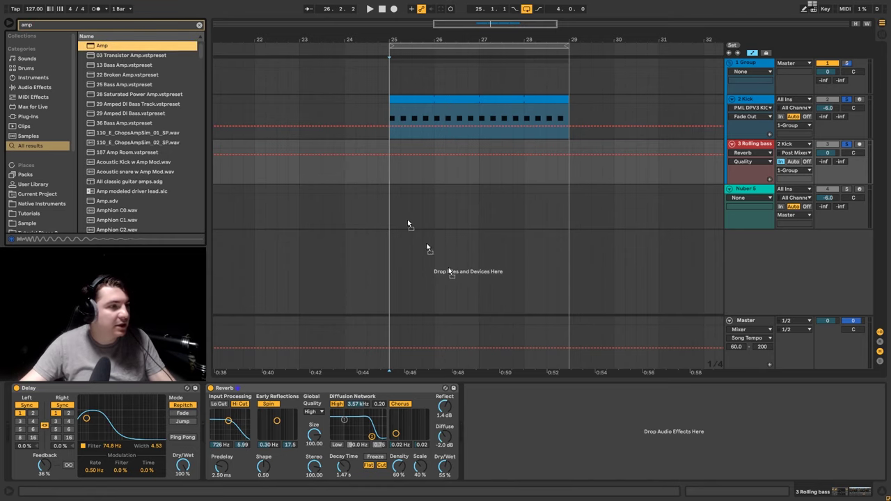
{"action": "left_click_drag", "start_coordinate": [531, 413], "coordinate": [532, 412]}
- Set the Amp to the Rock model with middle at 2.94 and dry/wet at 92.1%, checking by ear
{"action": "key", "text": "space"}
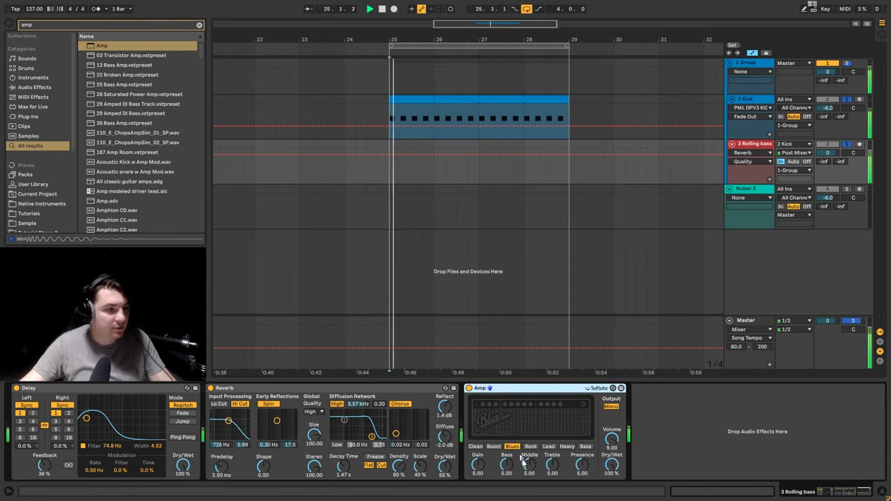
{"action": "left_click_drag", "start_coordinate": [531, 466], "coordinate": [525, 457]}
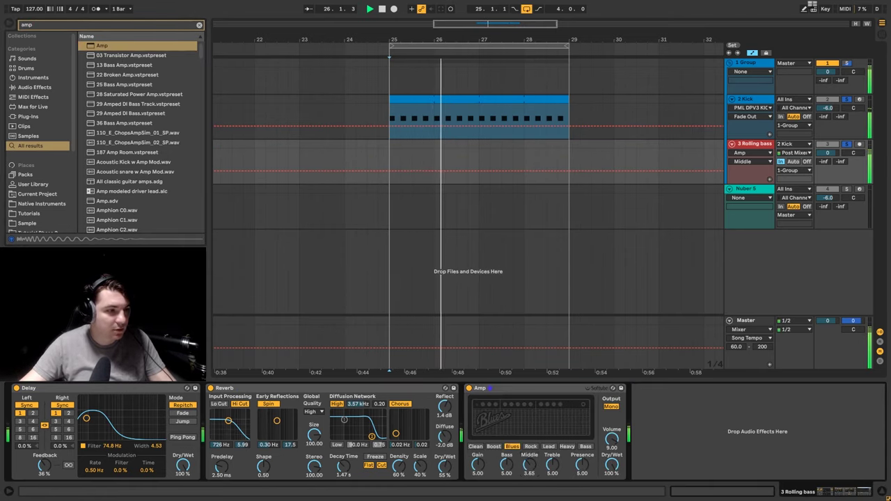
{"action": "left_click", "coordinate": [530, 446]}
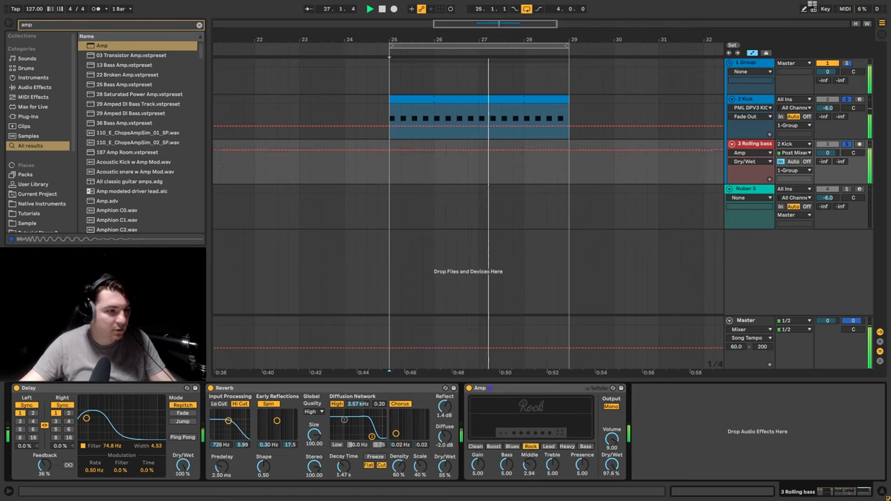
{"action": "left_click_drag", "start_coordinate": [611, 465], "coordinate": [611, 471]}
{"action": "key", "text": "space"}
- Add a Utility after the Amp and set its gain to -8.33 dB while the loop plays
{"action": "key", "text": "ctrl+f"}
{"action": "type", "text": "util"}
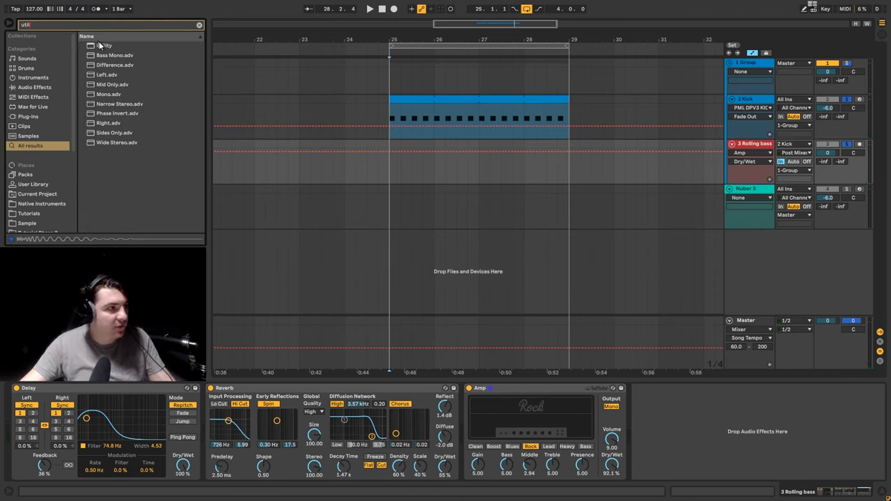
{"action": "left_click_drag", "start_coordinate": [99, 45], "coordinate": [672, 432]}
{"action": "key", "text": "space"}
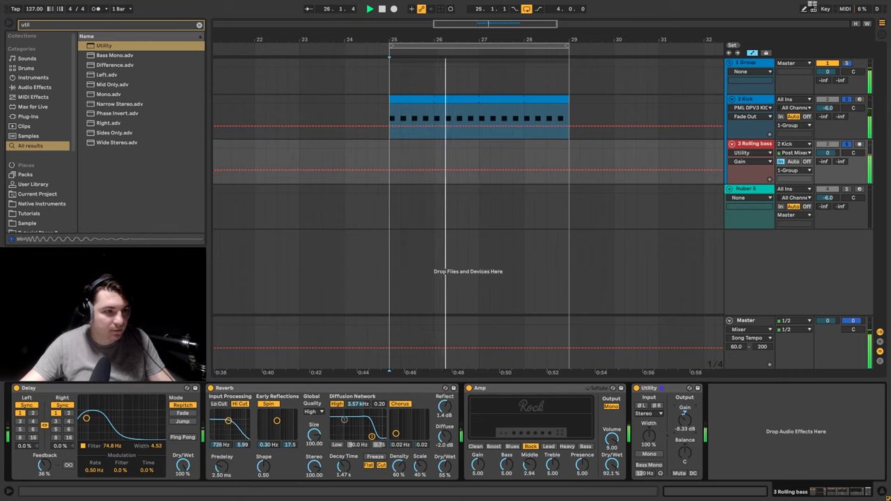
- Search the browser for "auto", add an Auto Filter after the Utility and set its frequency to 250 Hz while listening
{"action": "key", "text": "ctrl+f"}
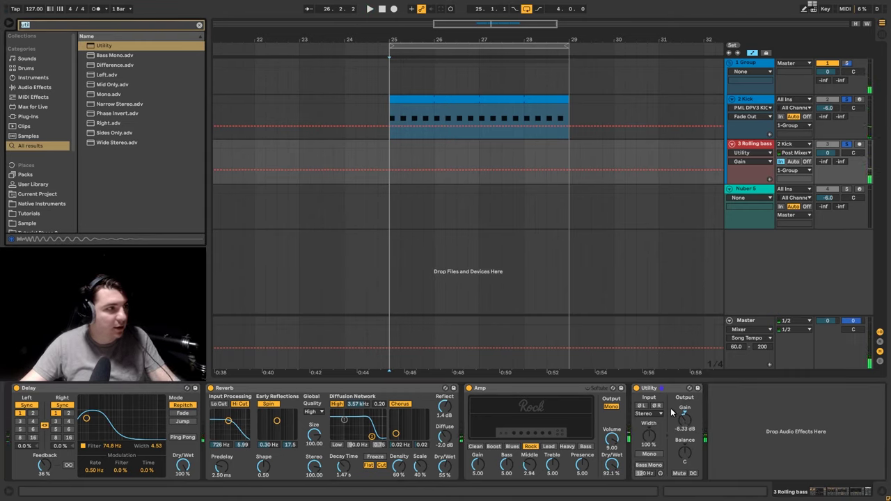
{"action": "type", "text": "az"}
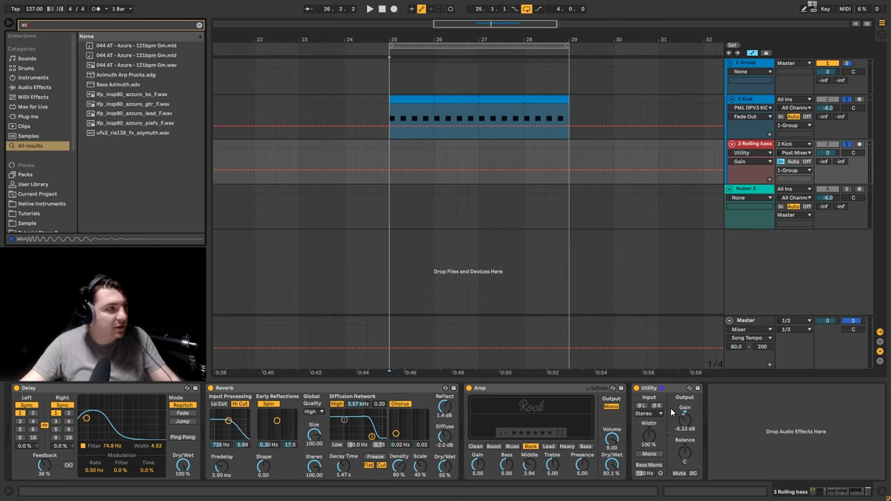
{"action": "key", "text": "ctrl+f"}
{"action": "type", "text": "auto"}
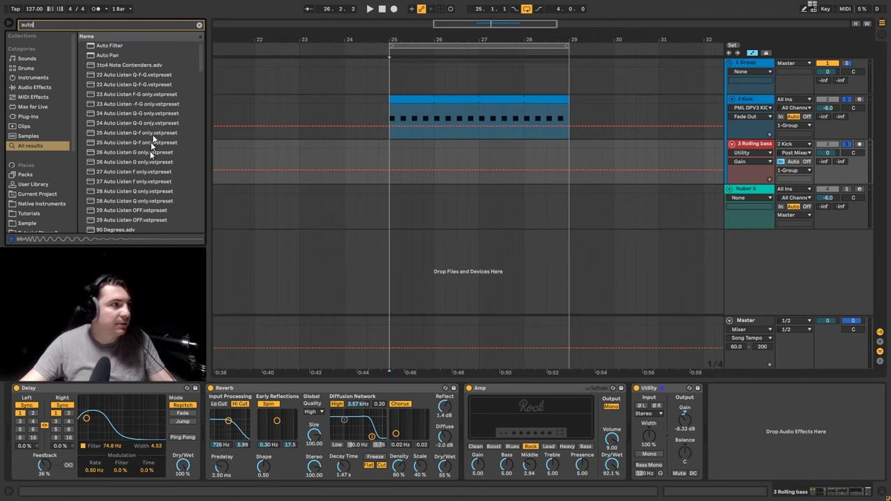
{"action": "left_click", "coordinate": [117, 46]}
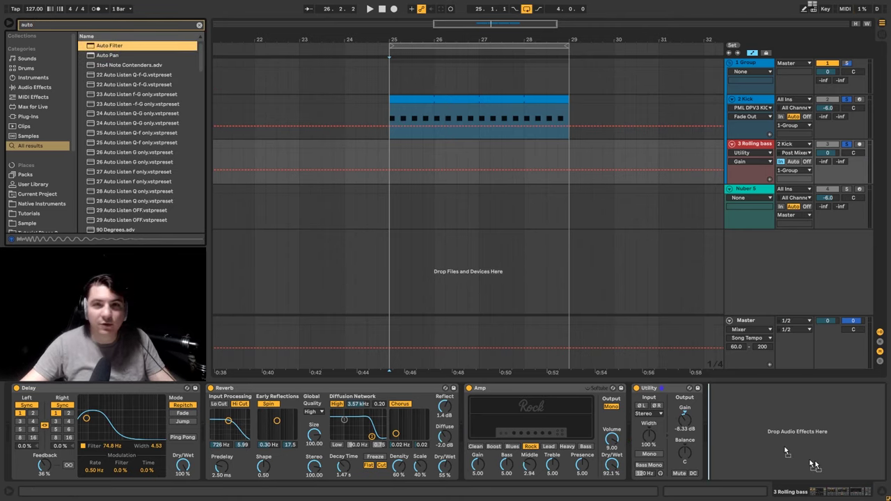
{"action": "left_click_drag", "start_coordinate": [785, 453], "coordinate": [741, 441]}
{"action": "key", "text": "space"}
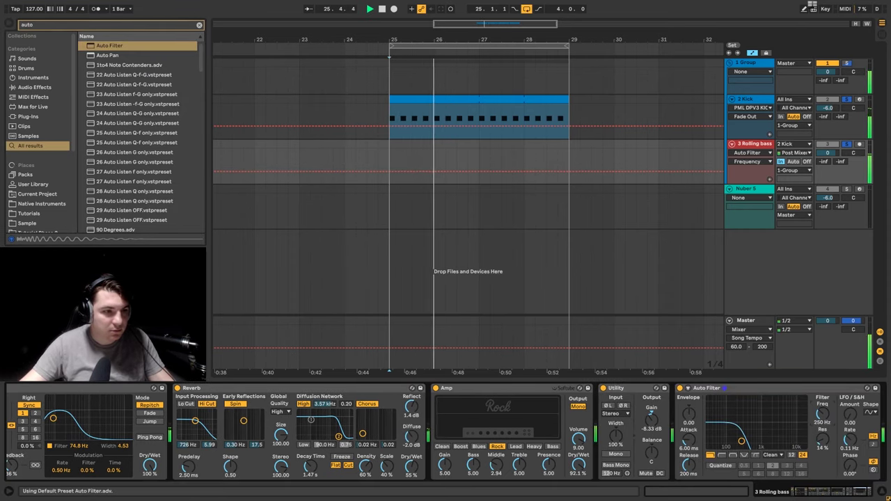
- Compare the loop with the Amp bypassed and active, and lower the Utility's gain to -17.2 dB
{"action": "left_click", "coordinate": [436, 388]}
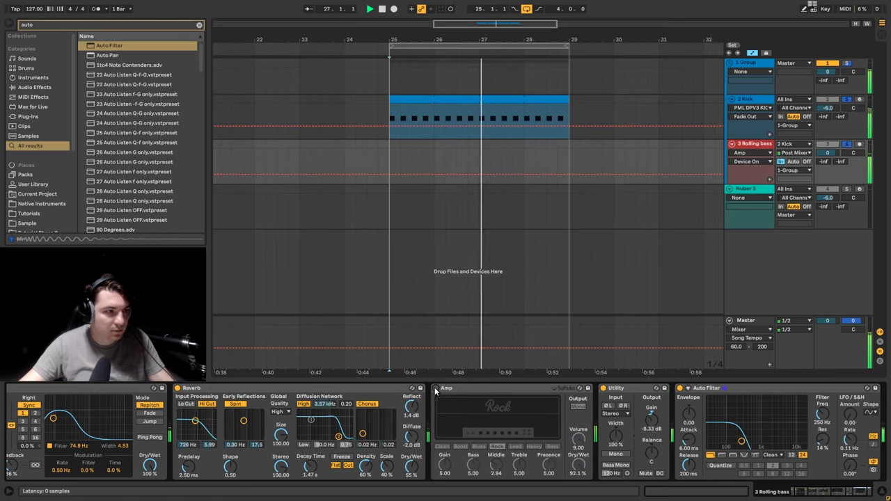
{"action": "left_click", "coordinate": [436, 388]}
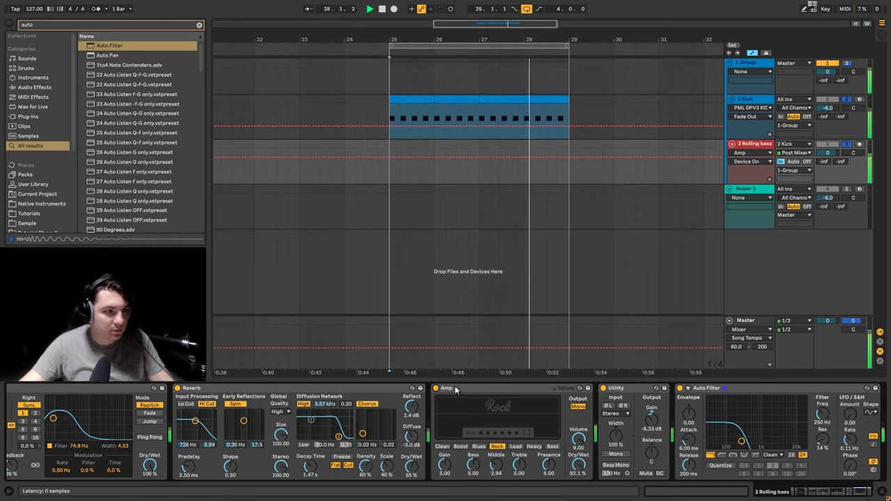
{"action": "left_click_drag", "start_coordinate": [651, 416], "coordinate": [651, 428]}
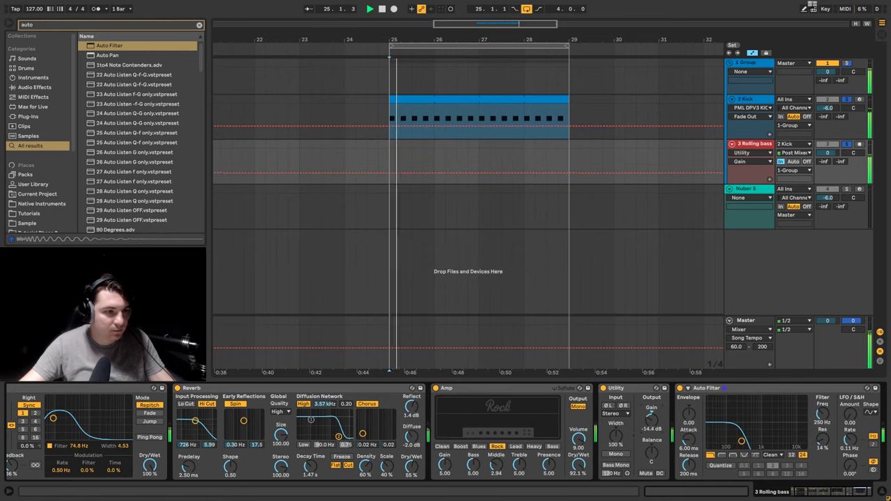
- Switch off the Amp and Utility and group the two devices into an Audio Effect Rack
{"action": "left_click", "coordinate": [435, 388]}
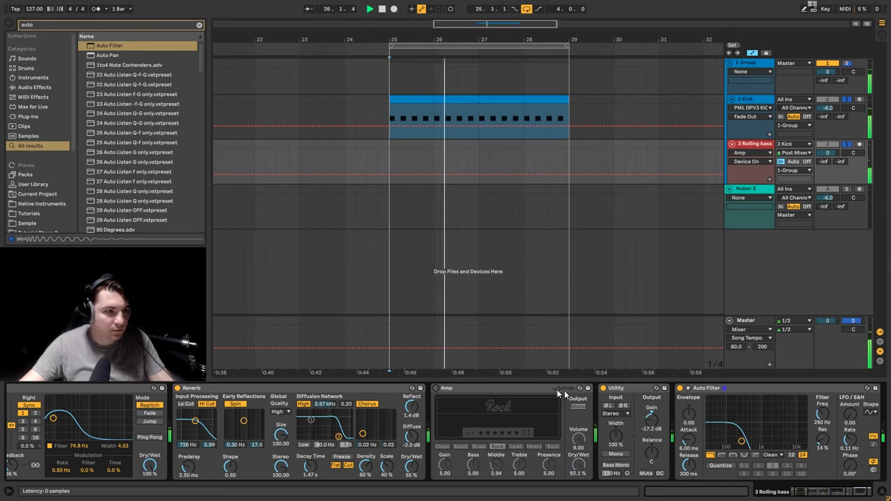
{"action": "left_click", "coordinate": [603, 388]}
{"action": "left_click", "coordinate": [540, 389]}
{"action": "left_click", "coordinate": [614, 389], "text": "shift"}
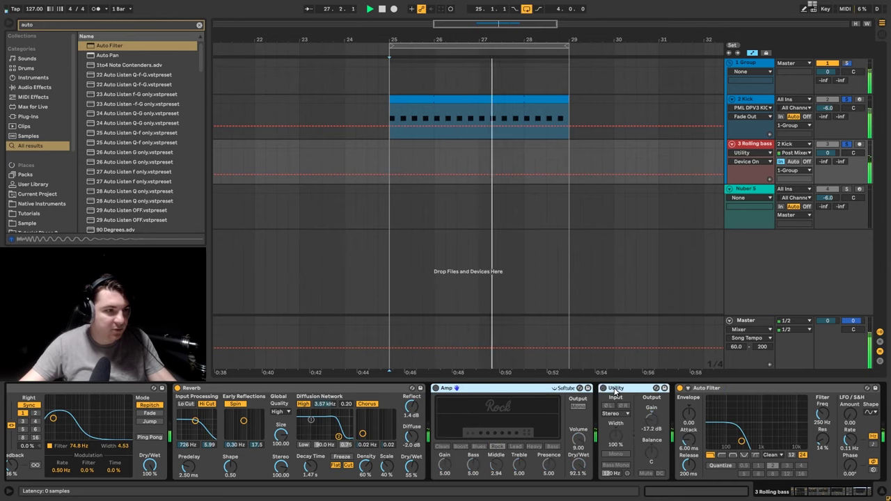
{"action": "key", "text": "ctrl+g"}
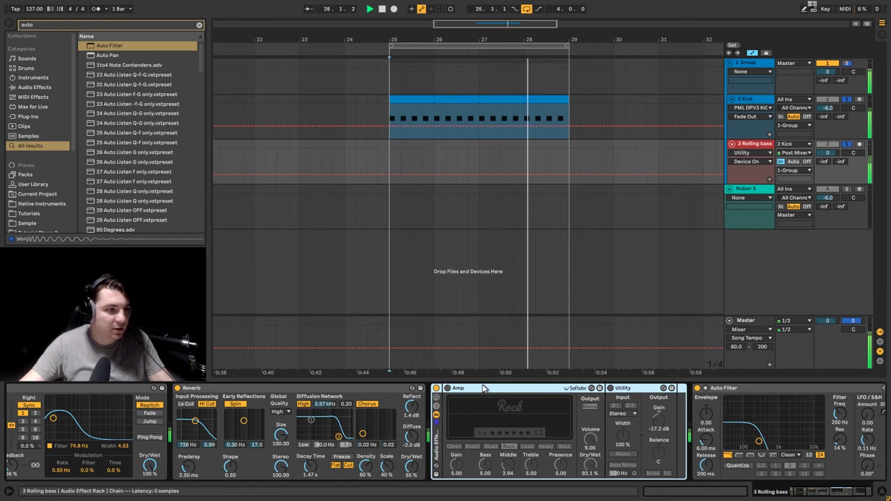
- Switch the Amp and Utility back on and toggle the whole rack to compare the processed and bypassed sound
{"action": "left_click", "coordinate": [448, 389]}
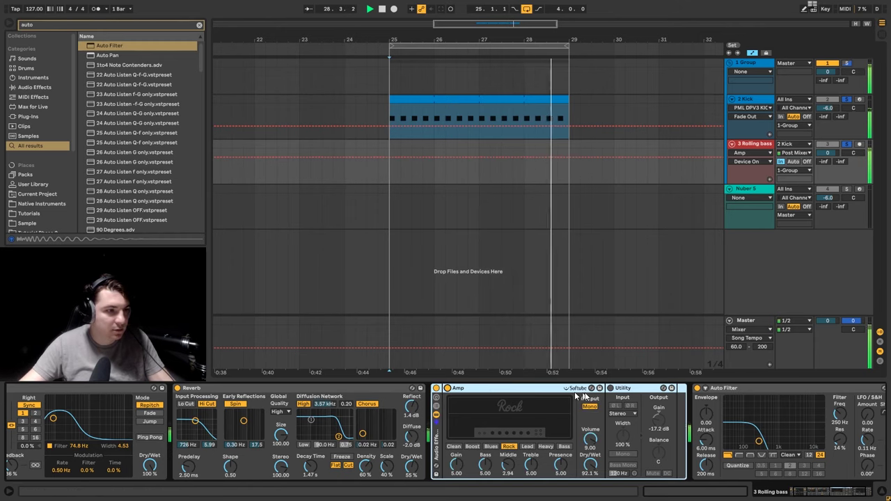
{"action": "left_click", "coordinate": [437, 391]}
{"action": "left_click", "coordinate": [436, 391]}
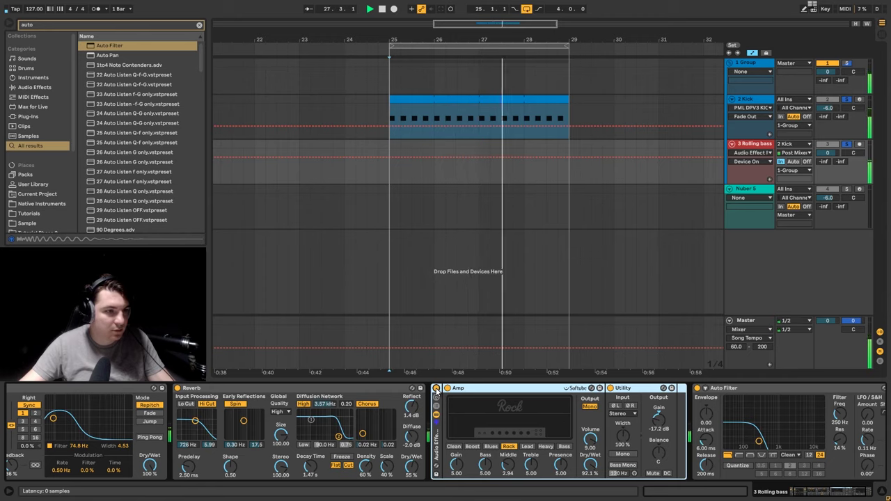
{"action": "left_click", "coordinate": [437, 391]}
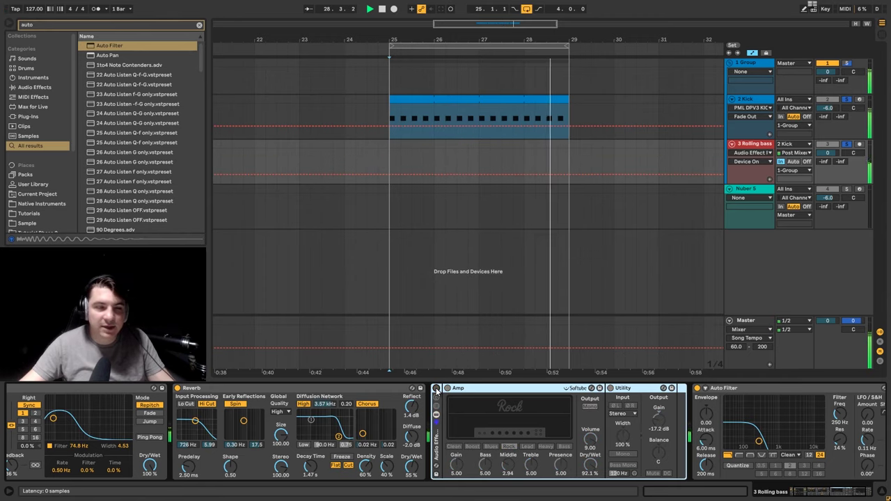
{"action": "left_click", "coordinate": [436, 390]}
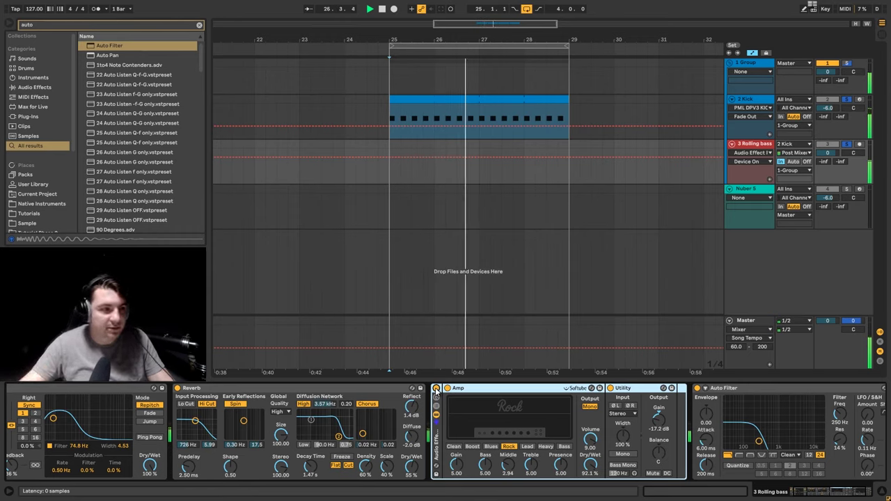
- Lower the Auto Filter's resonance to 0 % and compare the loop with the Amp and Utility rack bypassed and active
{"action": "left_click_drag", "start_coordinate": [840, 440], "coordinate": [840, 462]}
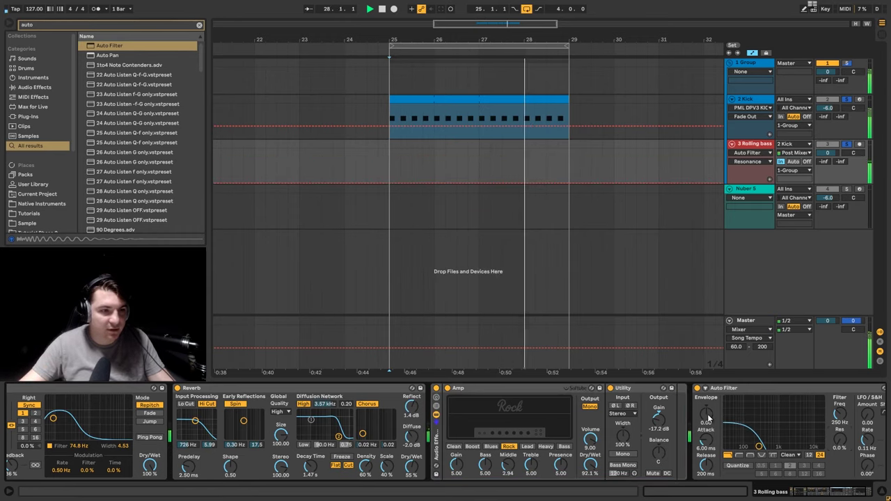
{"action": "left_click", "coordinate": [839, 414]}
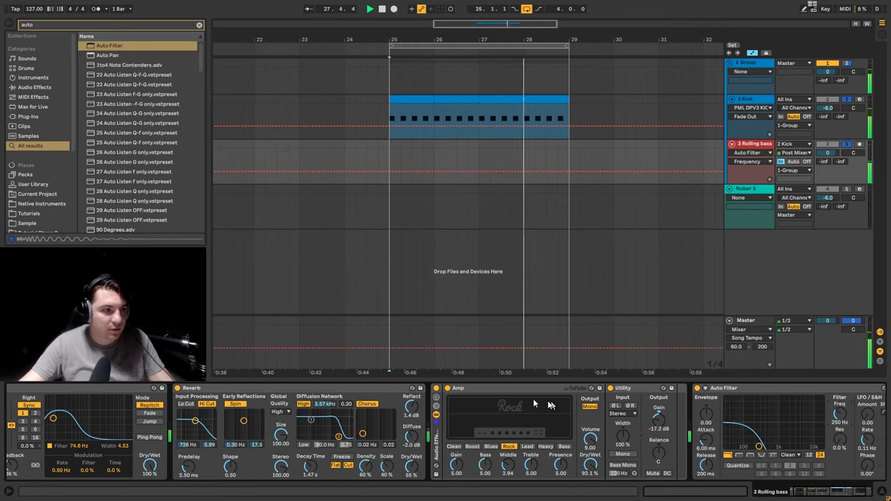
{"action": "left_click", "coordinate": [437, 389]}
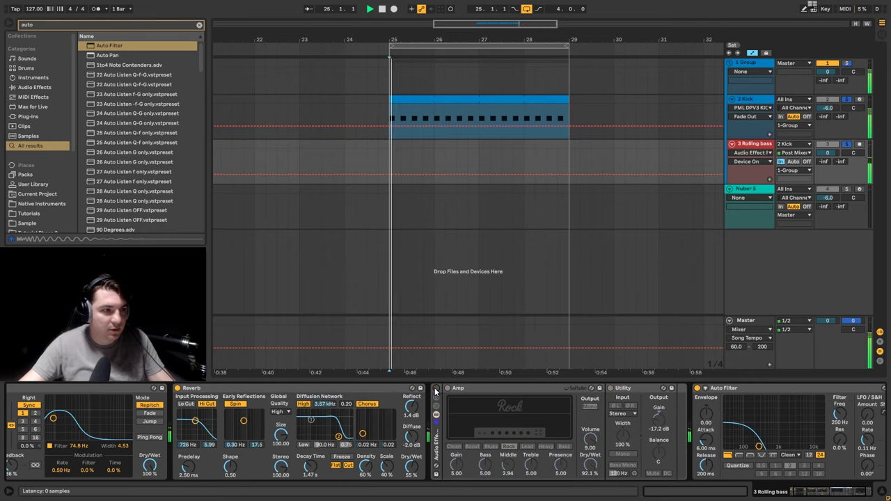
{"action": "left_click", "coordinate": [436, 389]}
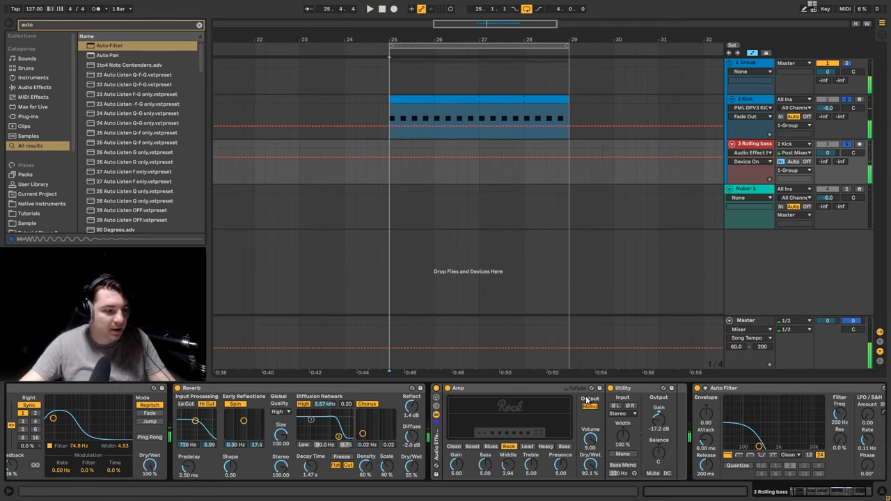
- Search the browser for "util", add a second Utility before the Auto Filter and raise its gain to 3.89 dB
{"action": "key", "text": "ctrl+f"}
{"action": "type", "text": "util"}
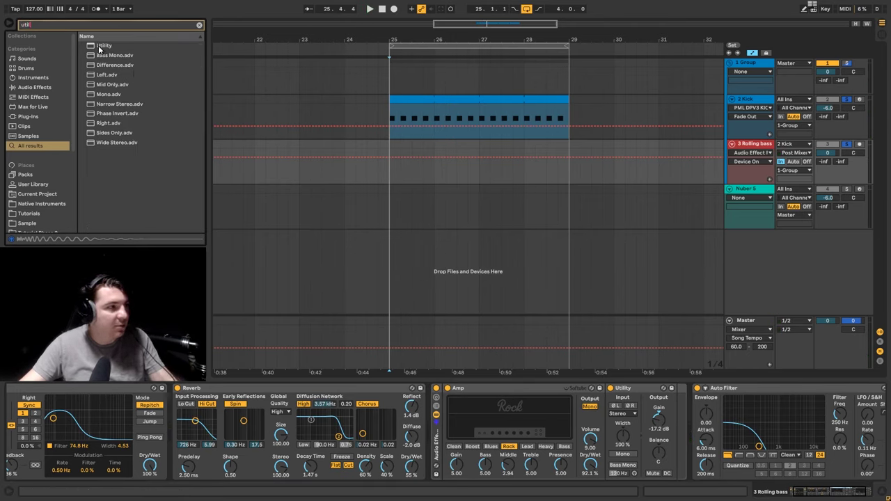
{"action": "mouse_move", "coordinate": [100, 48]}
{"action": "left_mouse_down"}
{"action": "mouse_move", "coordinate": [701, 417]}
{"action": "mouse_move", "coordinate": [745, 417]}
{"action": "mouse_move", "coordinate": [744, 409]}
{"action": "left_mouse_up"}
{"action": "key", "text": "space"}
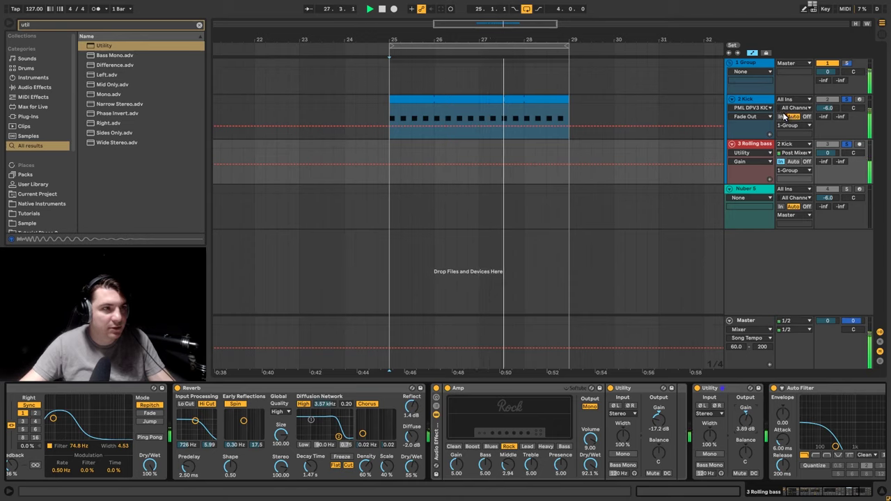
- Search the browser for "comp" and add a Compressor after the Auto Filter on the Rolling bass track
{"action": "left_click", "coordinate": [748, 101]}
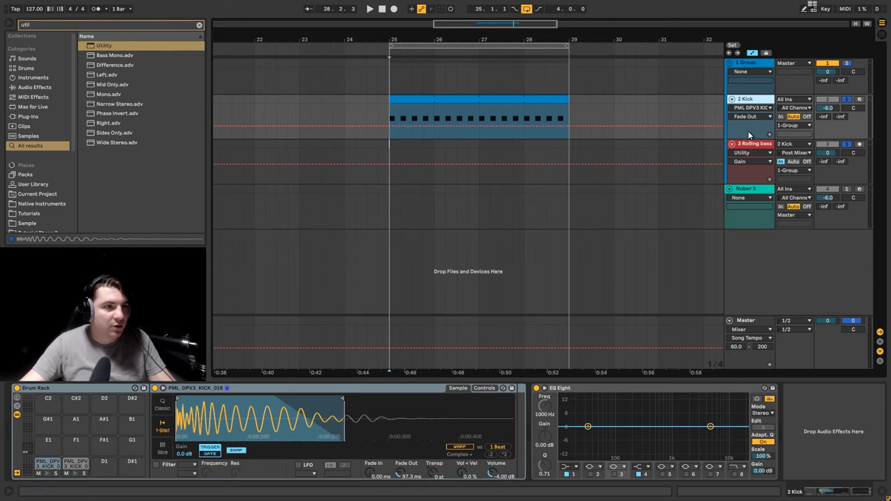
{"action": "left_click", "coordinate": [747, 167]}
{"action": "left_click_drag", "start_coordinate": [829, 492], "coordinate": [855, 494]}
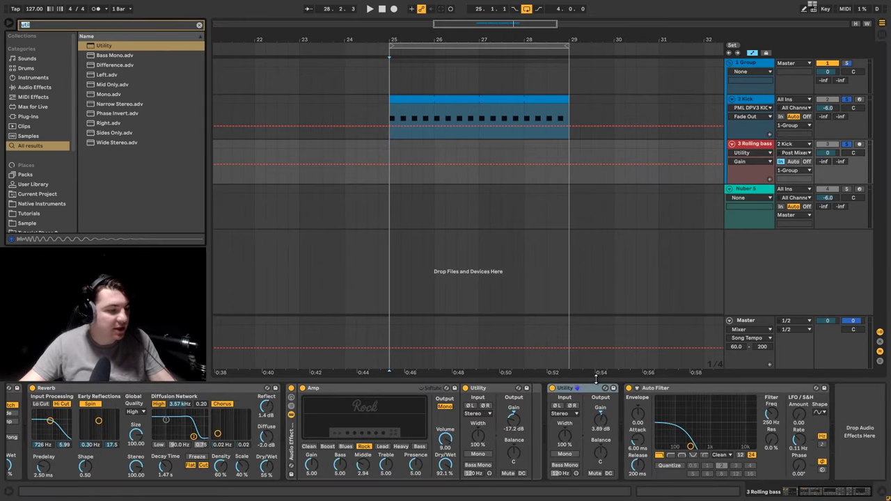
{"action": "key", "text": "ctrl+f"}
{"action": "type", "text": "comp"}
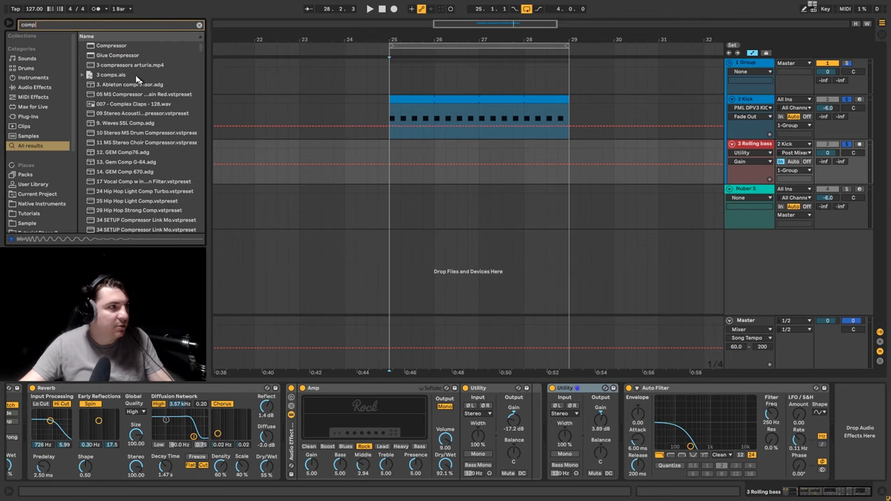
{"action": "mouse_move", "coordinate": [108, 48]}
{"action": "left_mouse_down"}
{"action": "mouse_move", "coordinate": [810, 375]}
{"action": "mouse_move", "coordinate": [858, 433]}
{"action": "left_mouse_up"}
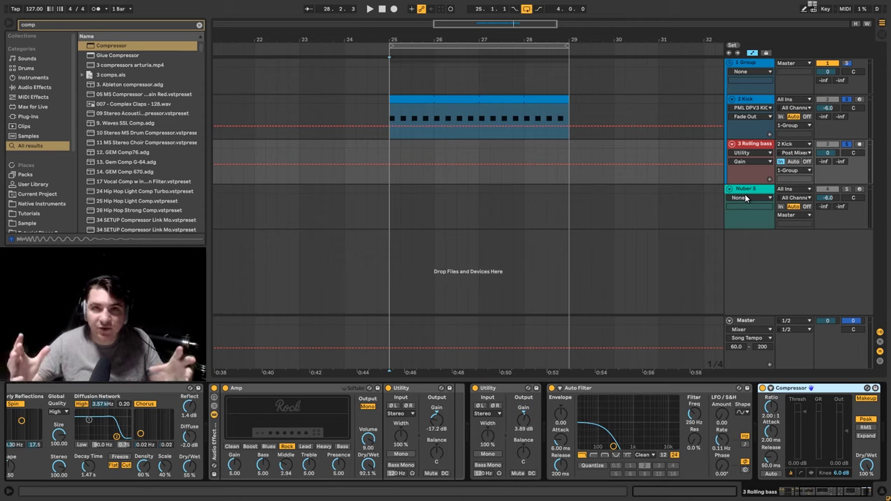
- Enable the Compressor's sidechain with 2 Kick as its source, tapped Pre FX, and raise the ratio to inf:1
{"action": "left_click", "coordinate": [771, 388]}
{"action": "left_click", "coordinate": [776, 400]}
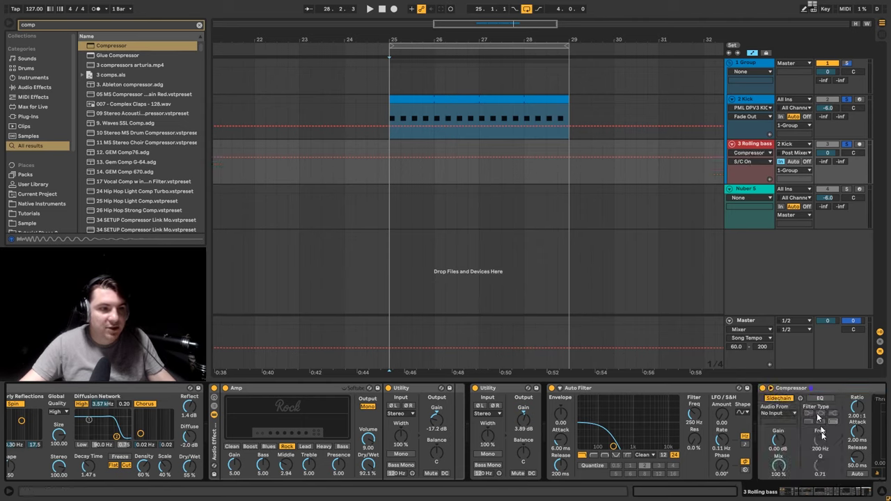
{"action": "left_click_drag", "start_coordinate": [825, 496], "coordinate": [836, 493]}
{"action": "left_click", "coordinate": [642, 413]}
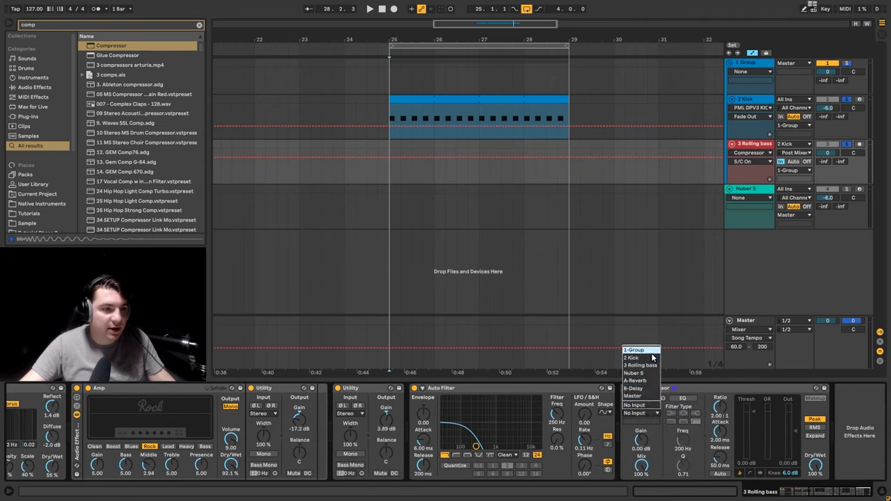
{"action": "left_click", "coordinate": [647, 358]}
{"action": "left_click", "coordinate": [645, 422]}
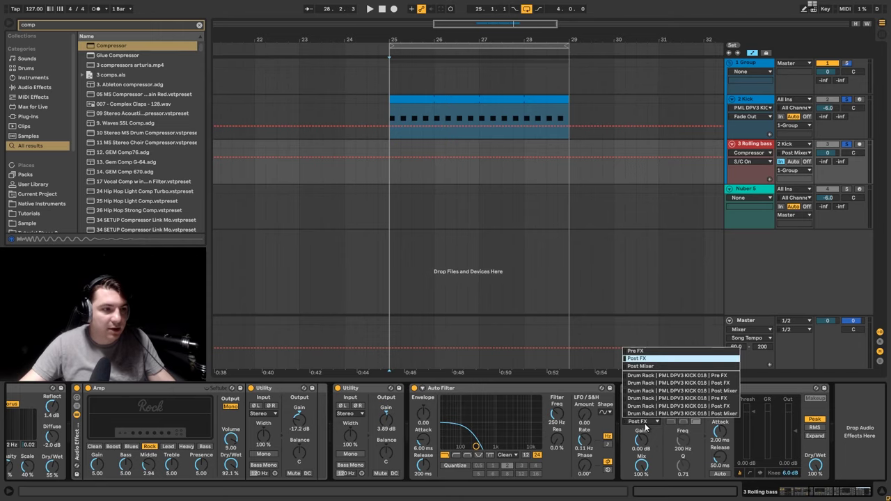
{"action": "left_click", "coordinate": [644, 356]}
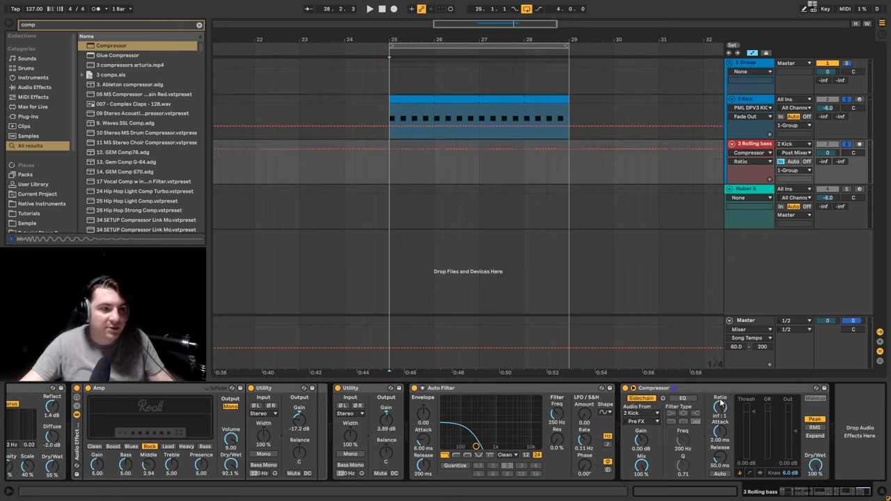
- Play the loop and set the Compressor's threshold to -16 dB and its release to 53.6 ms
{"action": "key", "text": "space"}
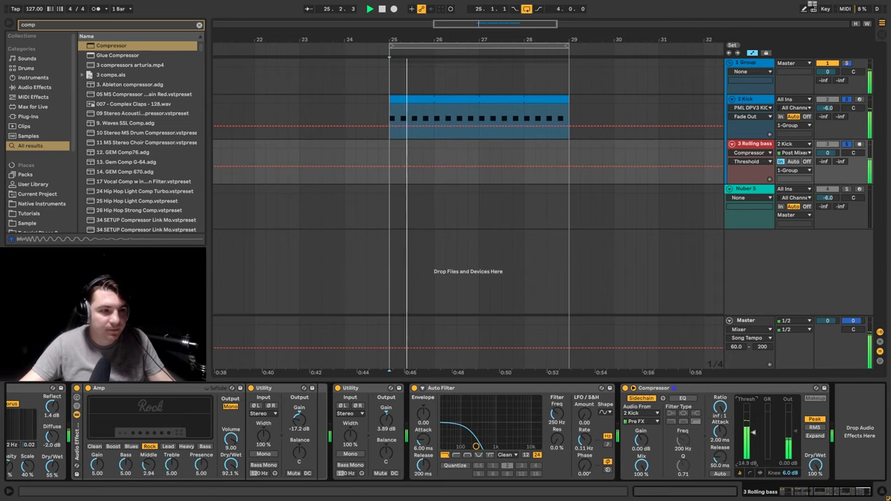
{"action": "left_click", "coordinate": [751, 435]}
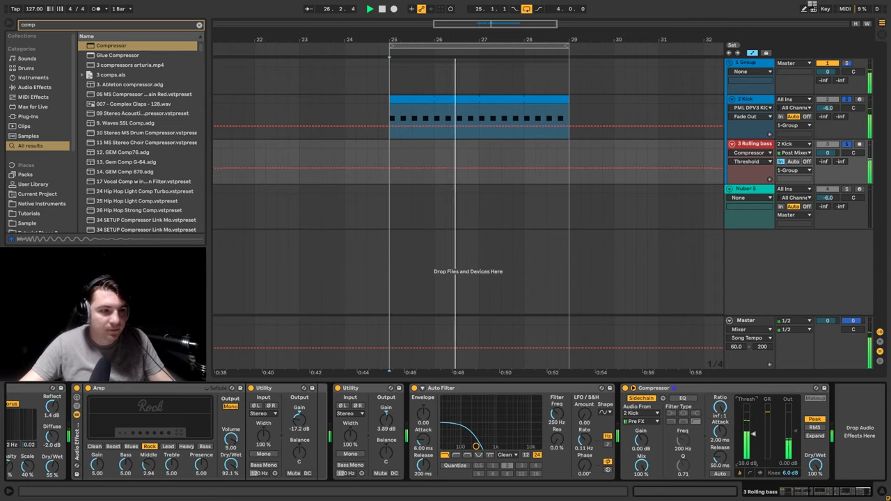
{"action": "left_click_drag", "start_coordinate": [724, 462], "coordinate": [724, 488]}
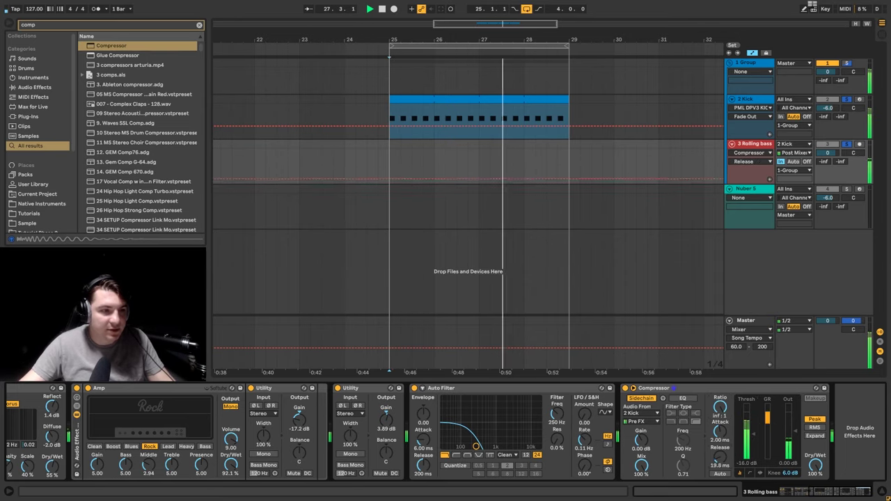
{"action": "left_click_drag", "start_coordinate": [719, 456], "coordinate": [719, 418]}
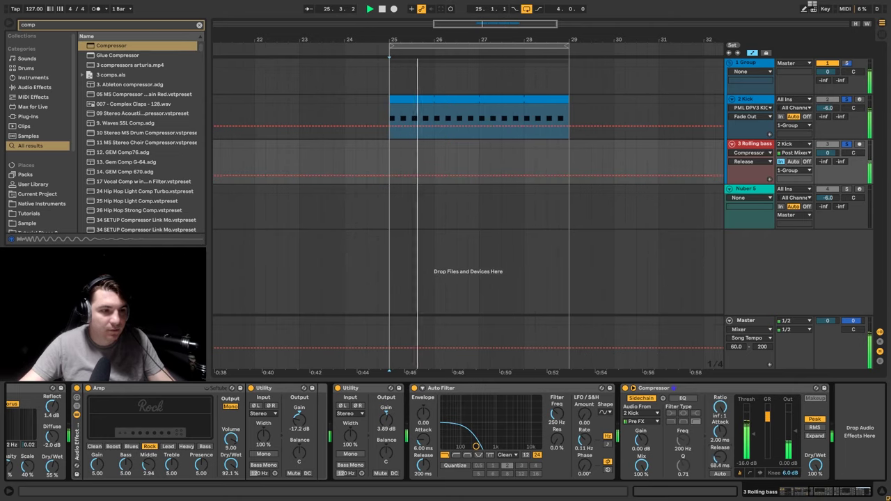
{"action": "left_click_drag", "start_coordinate": [724, 466], "coordinate": [724, 477]}
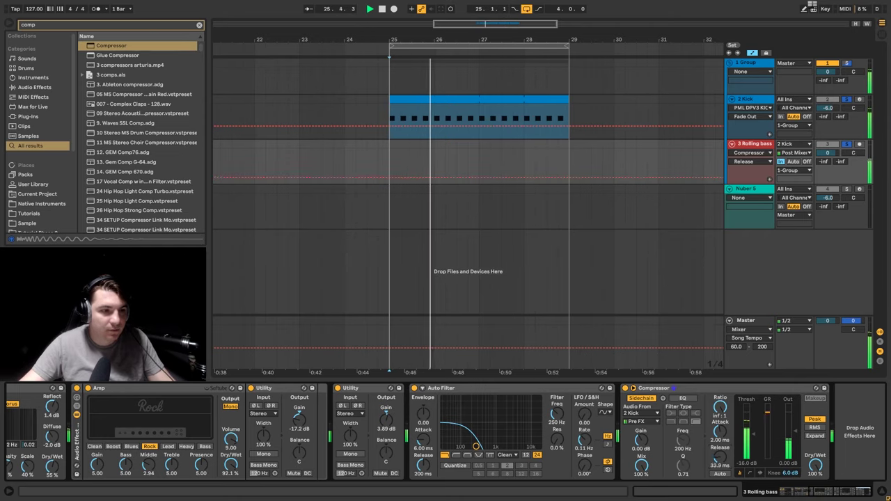
- Show the Compressor's activity graph, compare the lookahead settings and set the lookahead to 10 ms
{"action": "left_click", "coordinate": [761, 474]}
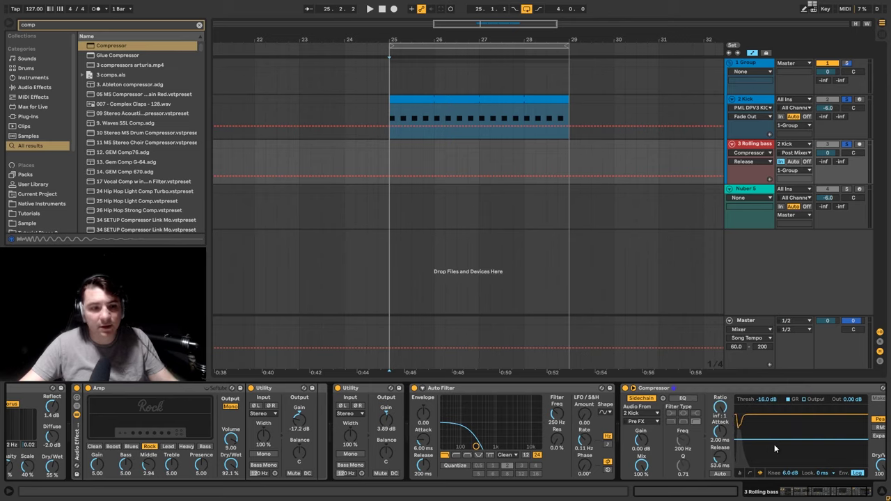
{"action": "left_click", "coordinate": [826, 473]}
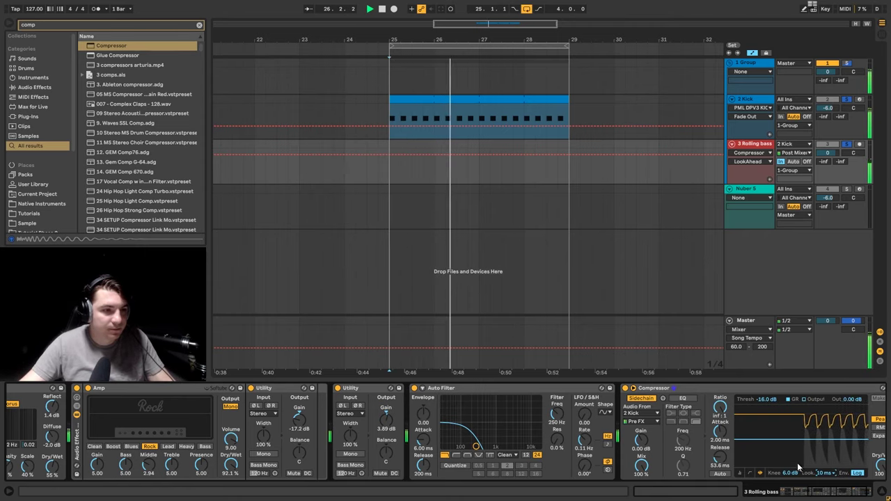
{"action": "left_click", "coordinate": [826, 474]}
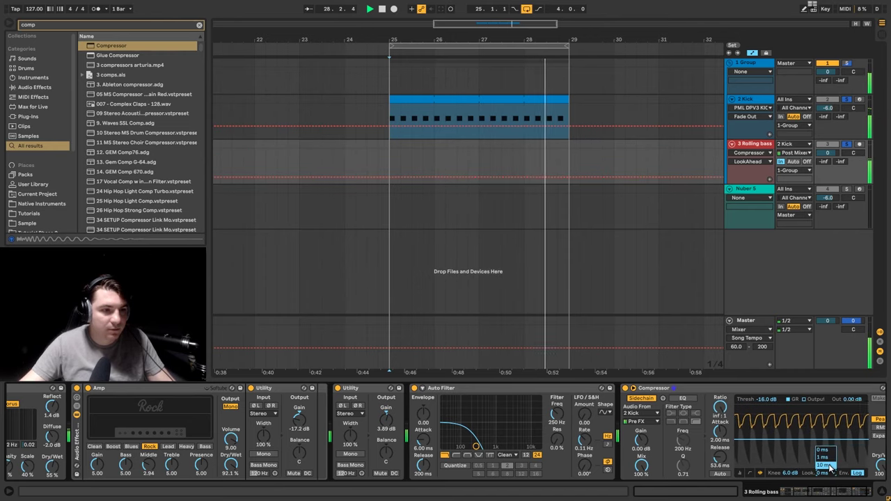
{"action": "left_click", "coordinate": [823, 465]}
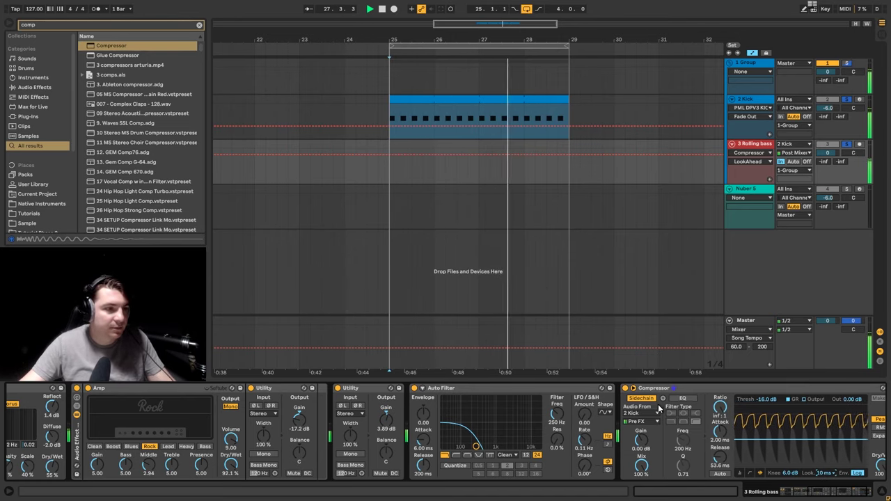
- Return the Compressor to its meter view and lower the threshold to -19.6 dB while listening to the loop
{"action": "left_click", "coordinate": [741, 473]}
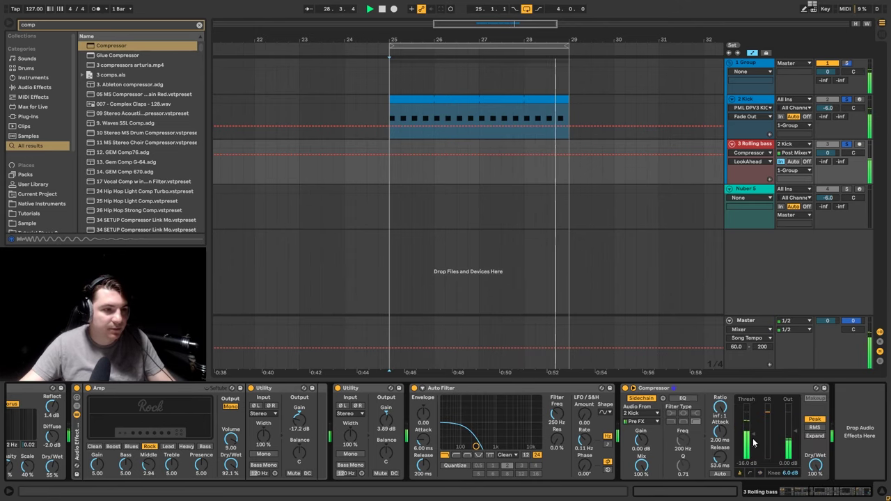
{"action": "left_click_drag", "start_coordinate": [754, 435], "coordinate": [754, 439]}
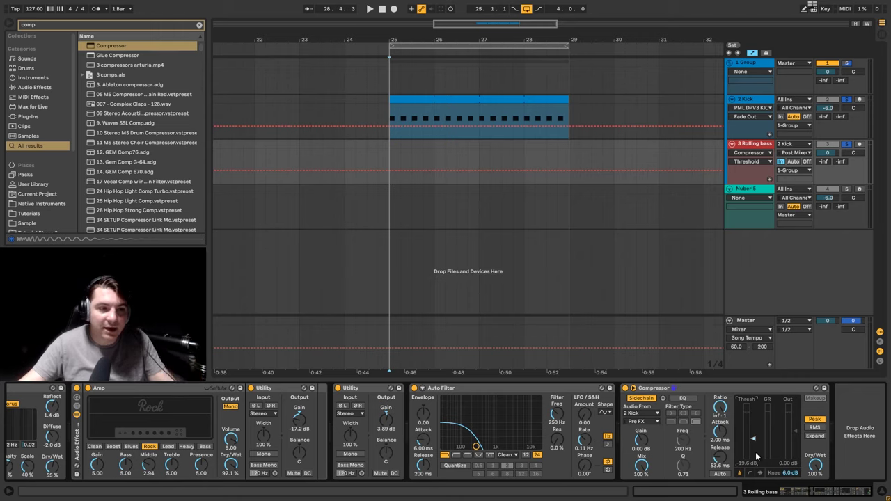
{"action": "key", "text": "space"}
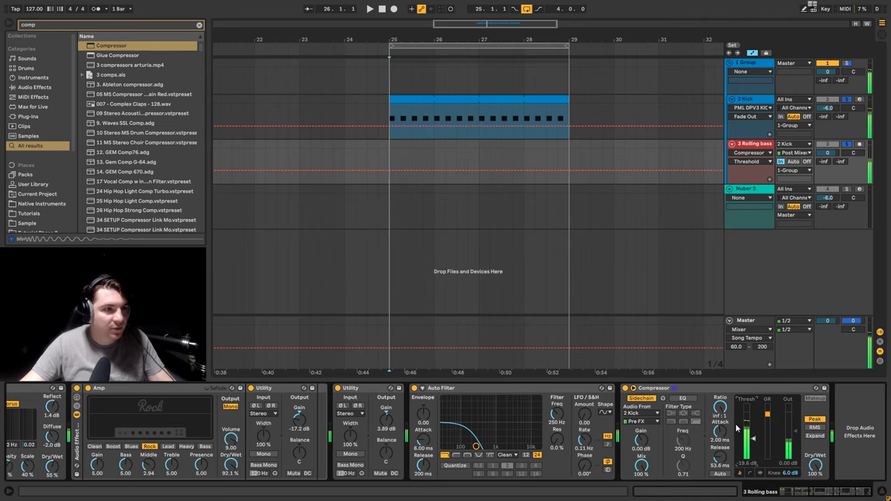
- Change filter 1 of the Kick track's EQ Eight to a low cut at 17.8 Hz while the loop plays
{"action": "left_click", "coordinate": [757, 101]}
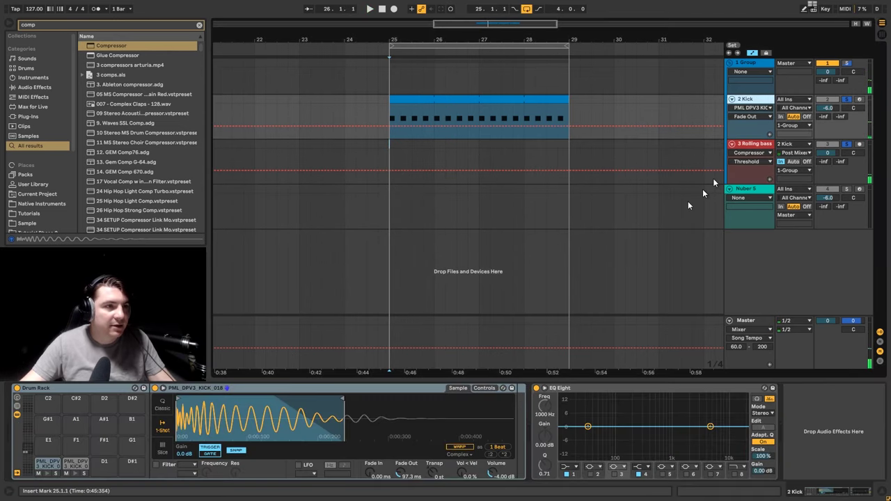
{"action": "left_click", "coordinate": [634, 290]}
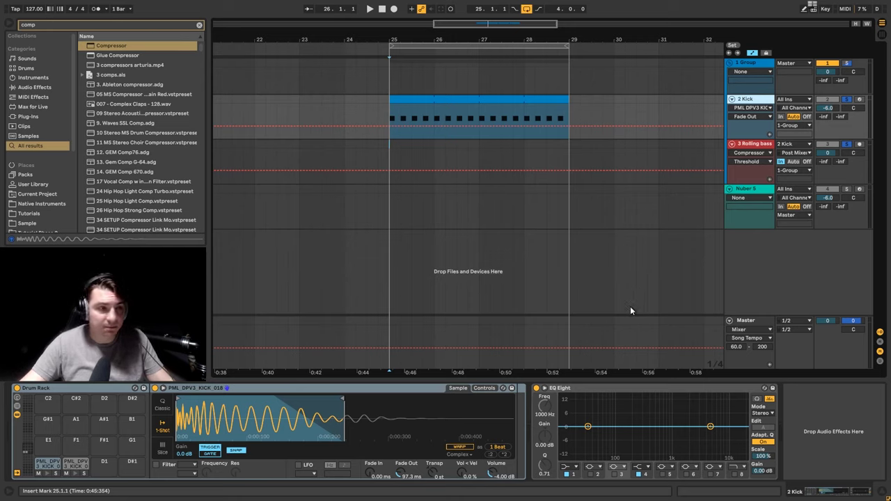
{"action": "key", "text": "space"}
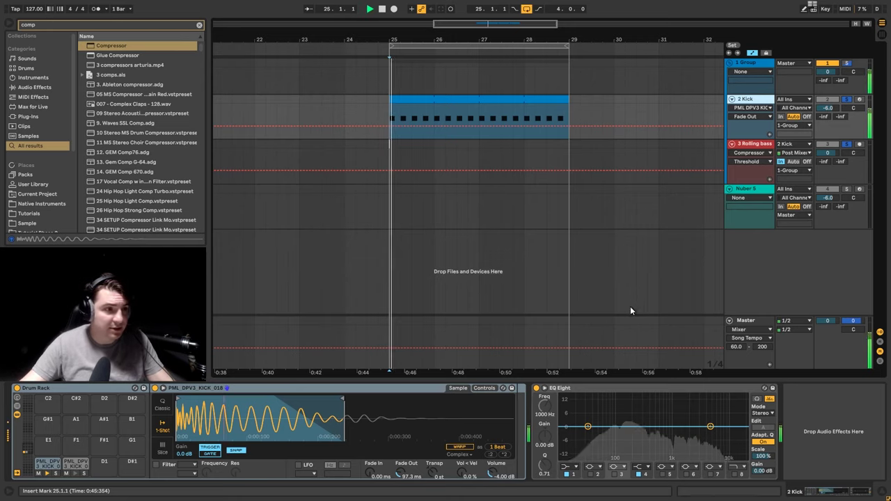
{"action": "left_click", "coordinate": [573, 466]}
{"action": "left_click", "coordinate": [569, 410]}
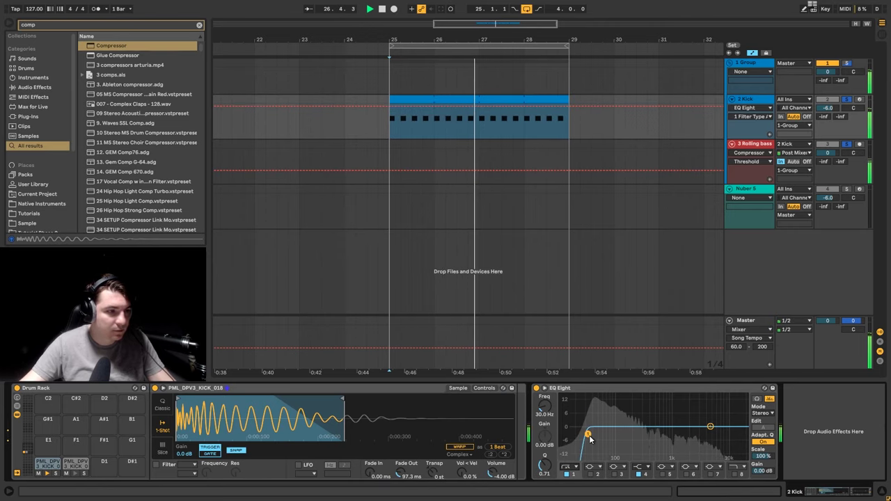
{"action": "left_click_drag", "start_coordinate": [589, 437], "coordinate": [575, 436]}
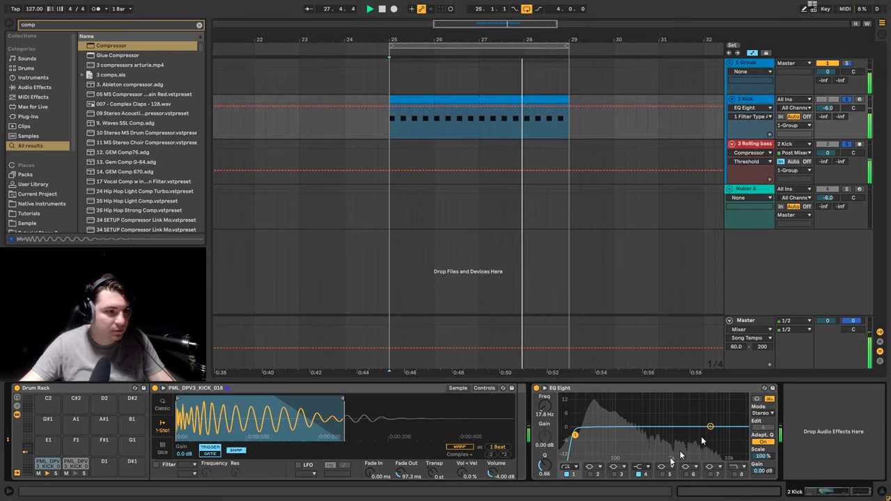
- Enable EQ Eight filter 3, cut 3.35 dB at 290 Hz with a Q of 1.87, and compare the kick without it
{"action": "left_click", "coordinate": [616, 474]}
{"action": "left_click_drag", "start_coordinate": [672, 427], "coordinate": [639, 434]}
{"action": "left_click_drag", "start_coordinate": [545, 465], "coordinate": [545, 441]}
{"action": "mouse_move", "coordinate": [639, 436]}
{"action": "left_mouse_down"}
{"action": "mouse_move", "coordinate": [646, 451]}
{"action": "mouse_move", "coordinate": [659, 452]}
{"action": "mouse_move", "coordinate": [642, 433]}
{"action": "left_mouse_up"}
{"action": "left_click", "coordinate": [614, 474]}
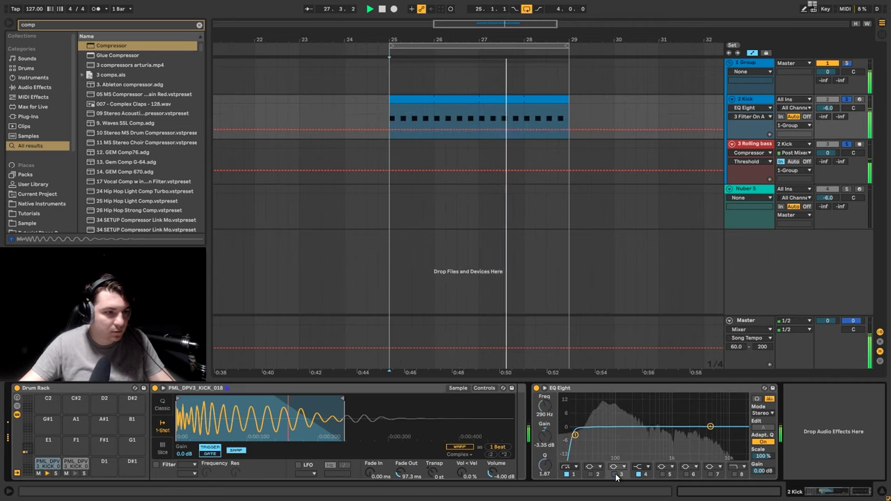
{"action": "left_click", "coordinate": [614, 474]}
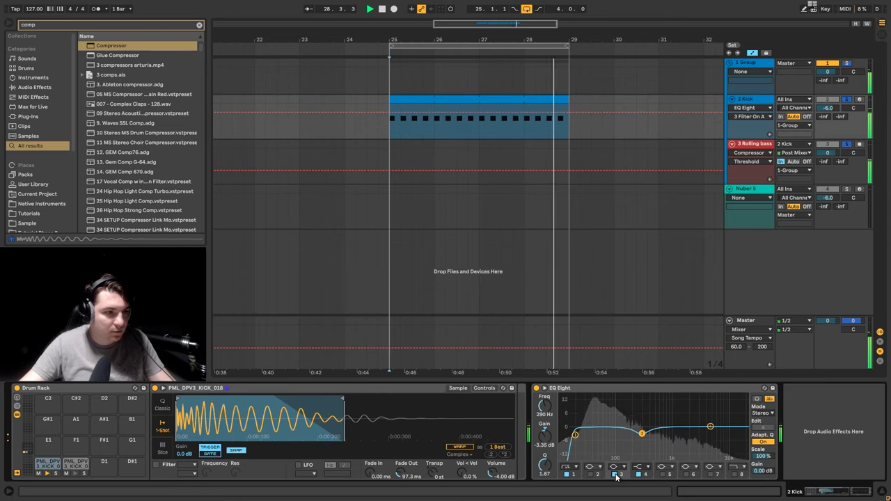
{"action": "key", "text": "space"}
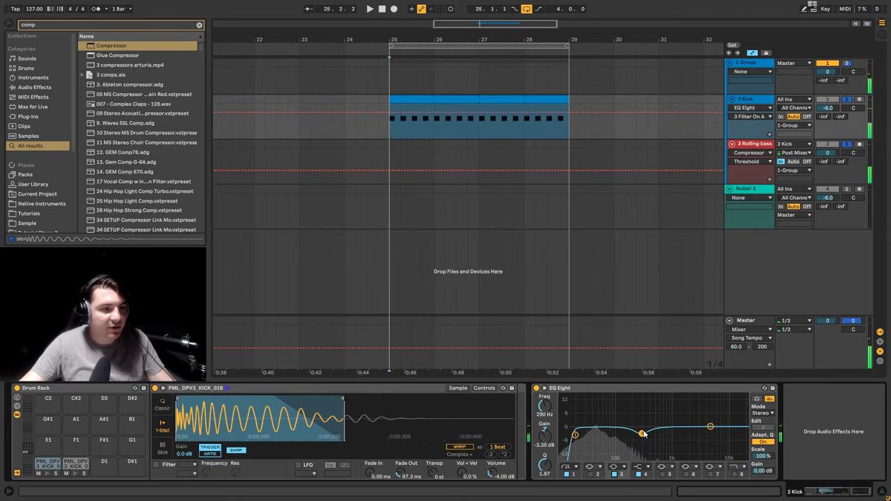
- Enable filter 2 of the Kick's EQ Eight and boost 2.36 dB at 41.7 Hz while the loop plays
{"action": "left_click", "coordinate": [593, 475]}
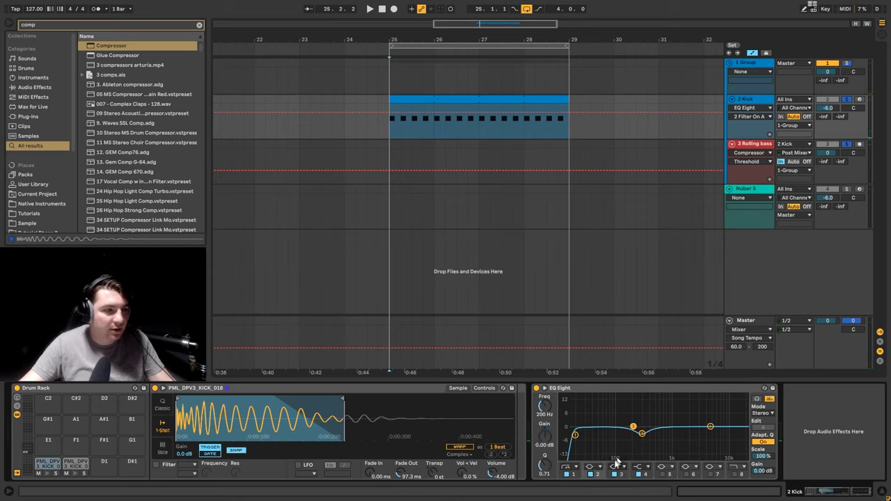
{"action": "key", "text": "space"}
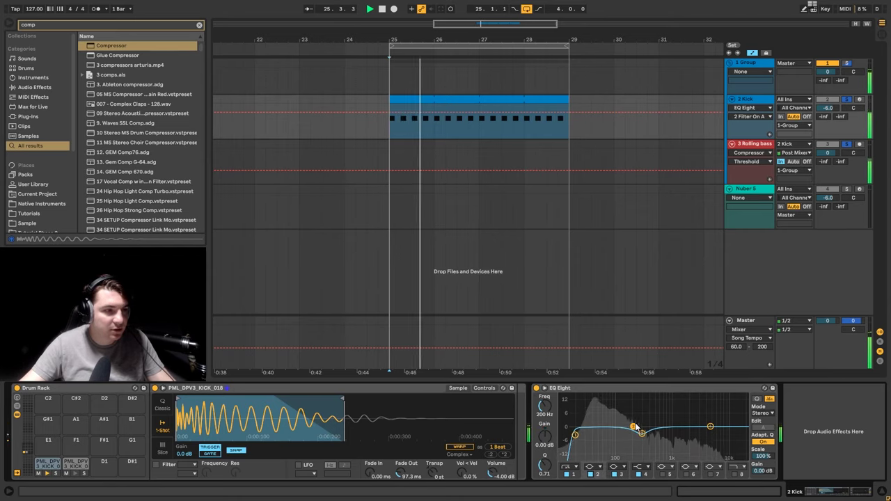
{"action": "left_click_drag", "start_coordinate": [631, 426], "coordinate": [596, 423]}
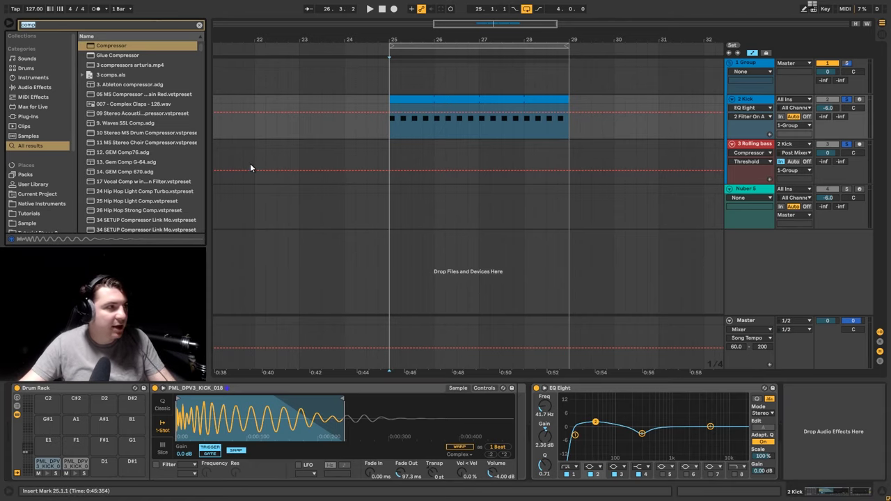
- Search the browser for drum and add Drum Buss after EQ Eight on the Kick track
{"action": "key", "text": "ctrl+f"}
{"action": "type", "text": "drum"}
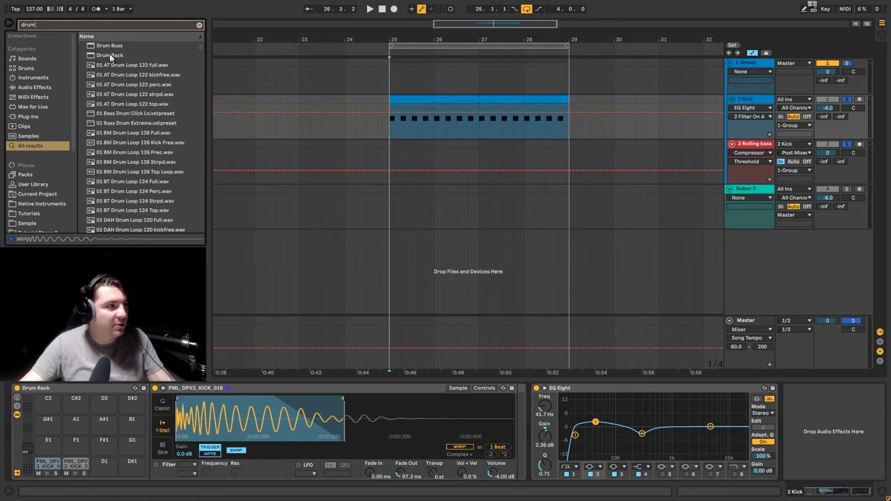
{"action": "left_click", "coordinate": [115, 46]}
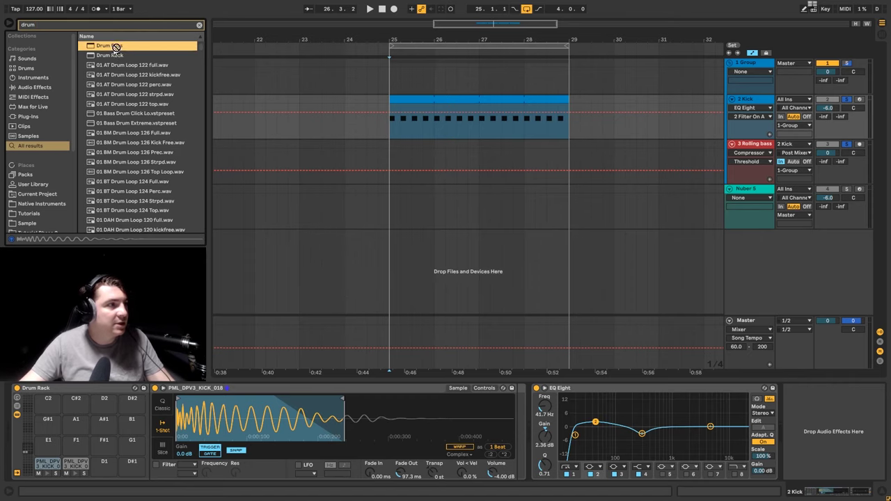
{"action": "left_click_drag", "start_coordinate": [688, 361], "coordinate": [814, 417]}
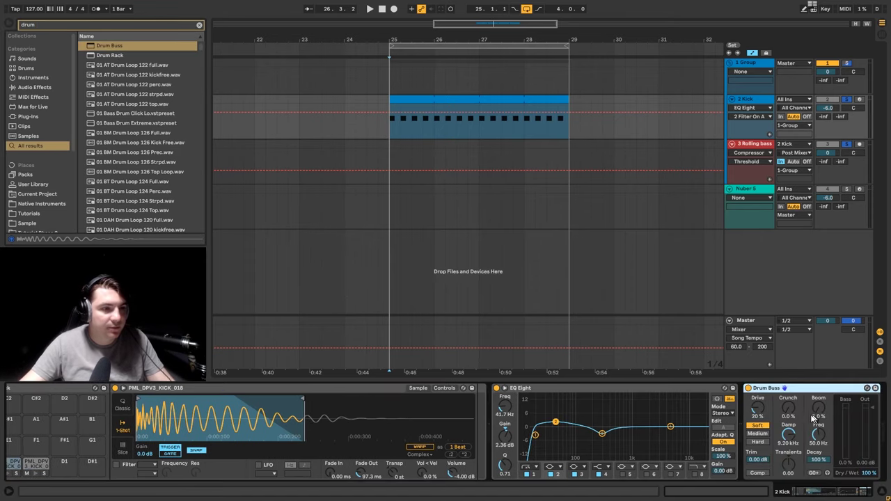
- Play the loop, try Drum Buss Transients, and set Drive to 0% and Damp to 2.58 kHz
{"action": "key", "text": "space"}
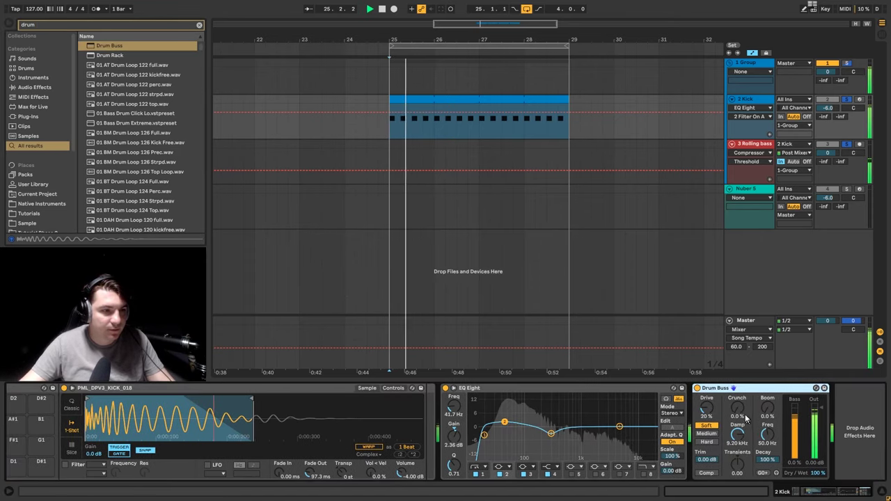
{"action": "mouse_move", "coordinate": [737, 463]}
{"action": "left_mouse_down"}
{"action": "mouse_move", "coordinate": [736, 497]}
{"action": "mouse_move", "coordinate": [737, 466]}
{"action": "left_mouse_up"}
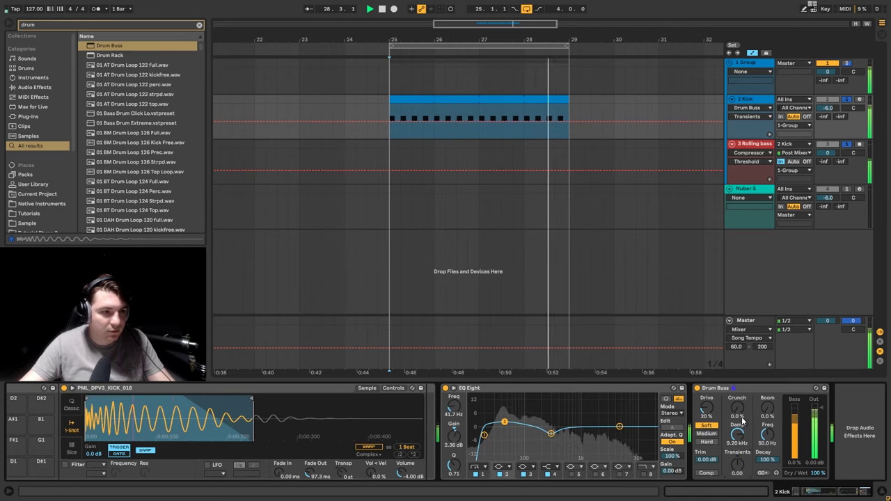
{"action": "left_click", "coordinate": [738, 436]}
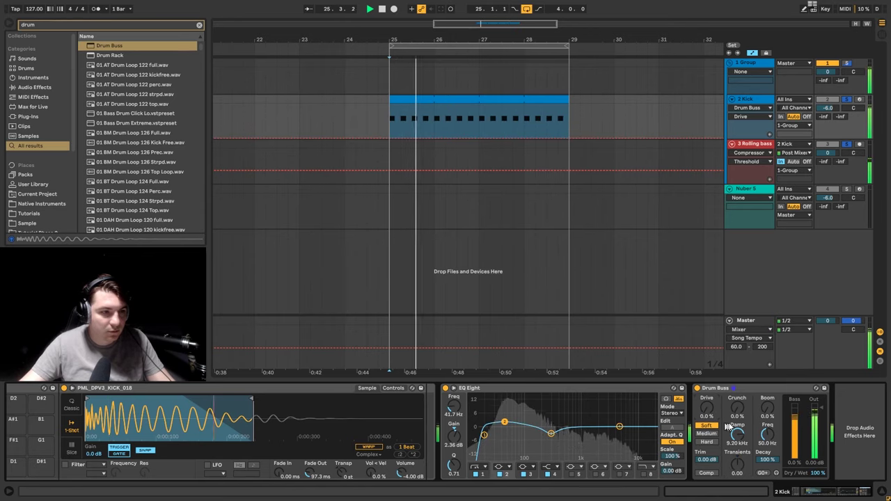
{"action": "left_click_drag", "start_coordinate": [739, 436], "coordinate": [739, 453]}
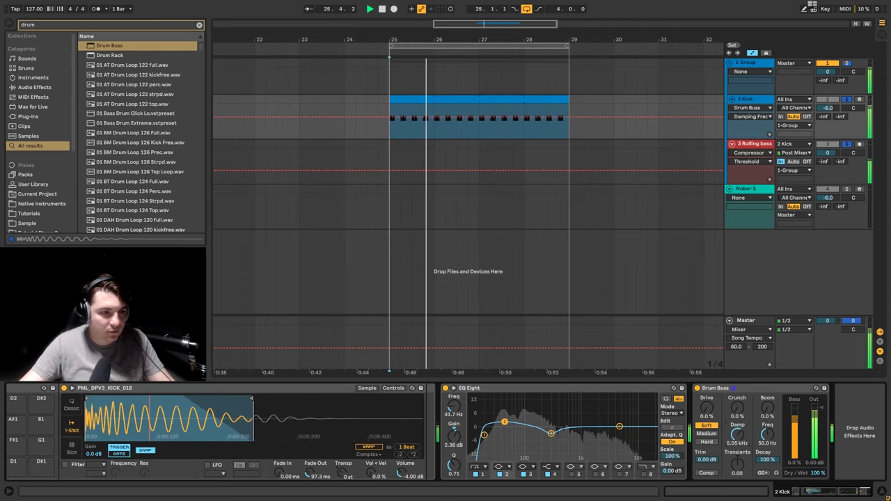
{"action": "left_click_drag", "start_coordinate": [739, 453], "coordinate": [739, 456]}
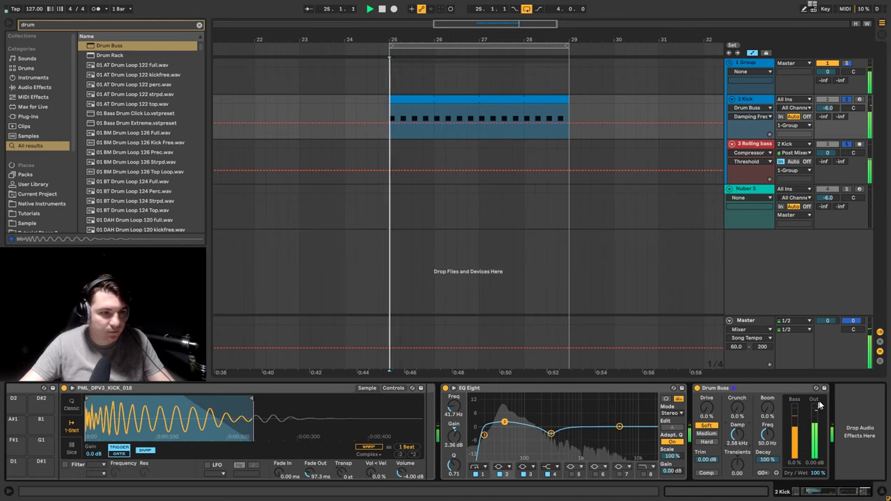
- Set the Drum Buss output gain to -2.55 dB, compare the kick with the device bypassed, and try the Crunch amount
{"action": "left_click", "coordinate": [698, 388]}
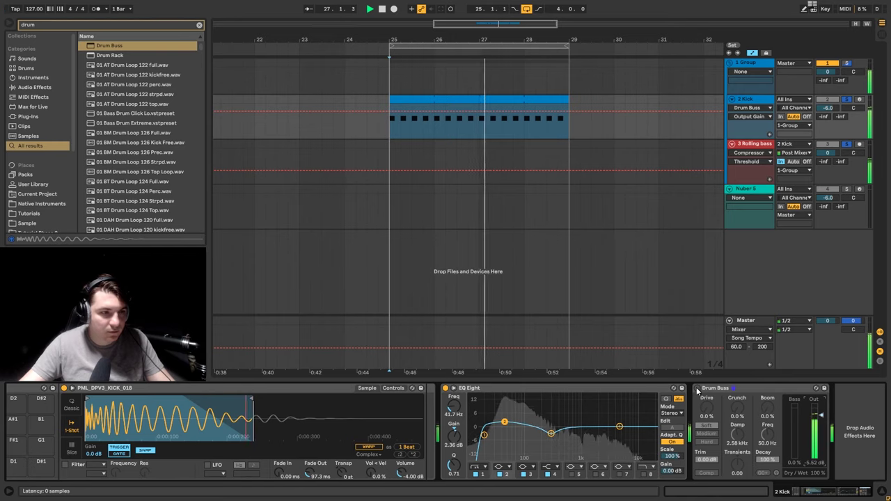
{"action": "left_click", "coordinate": [697, 389]}
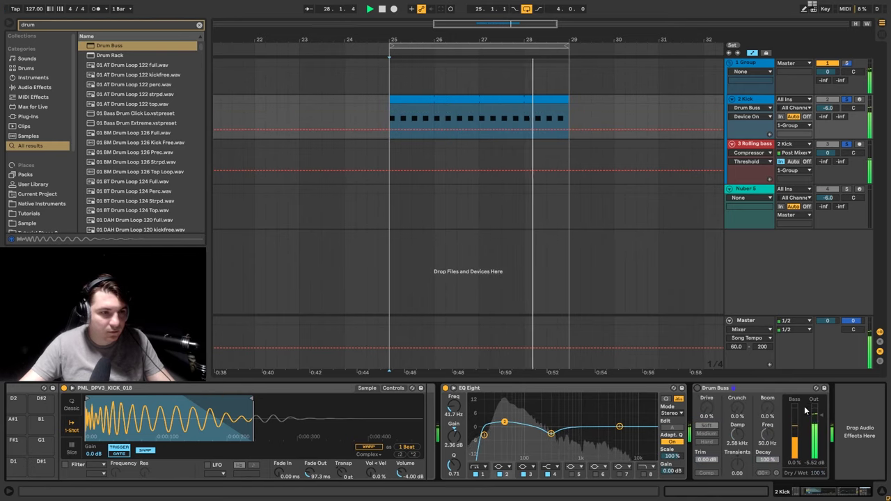
{"action": "left_click", "coordinate": [697, 388]}
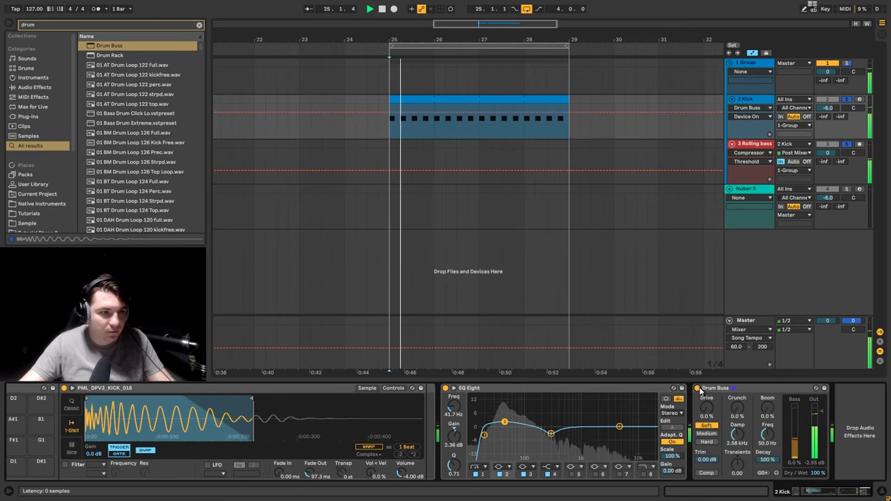
{"action": "left_click", "coordinate": [698, 388]}
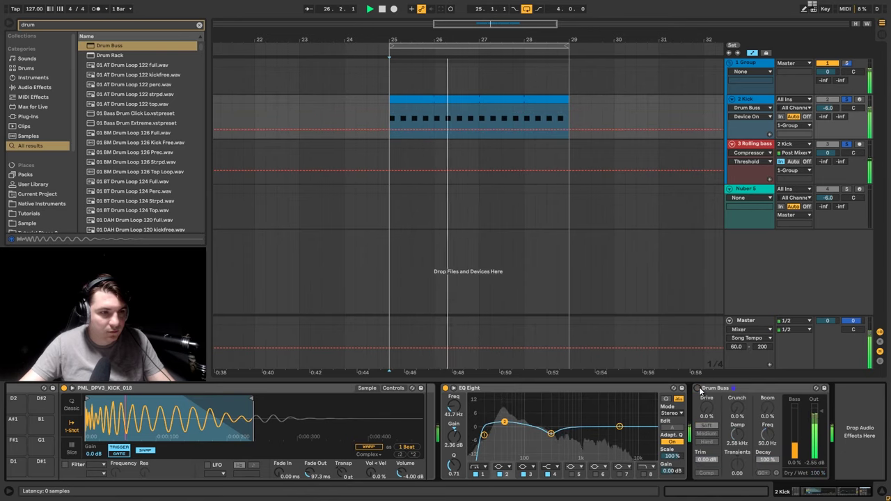
{"action": "left_click", "coordinate": [697, 388]}
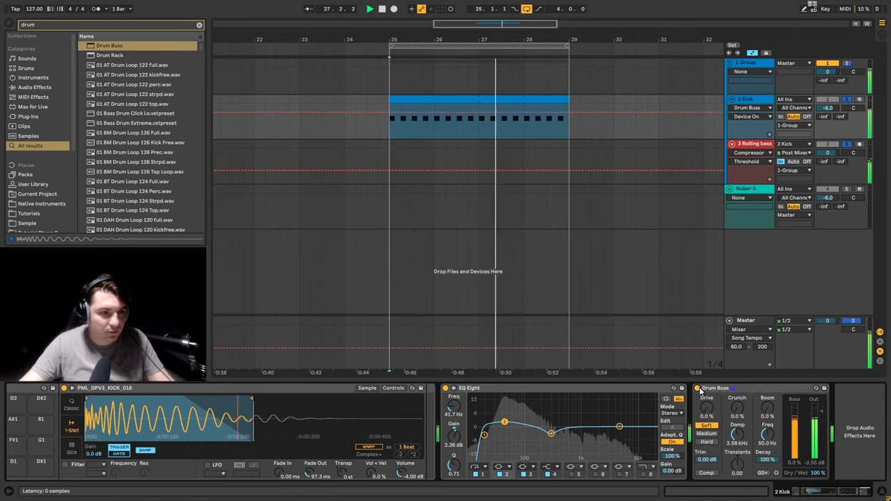
{"action": "left_click", "coordinate": [699, 388]}
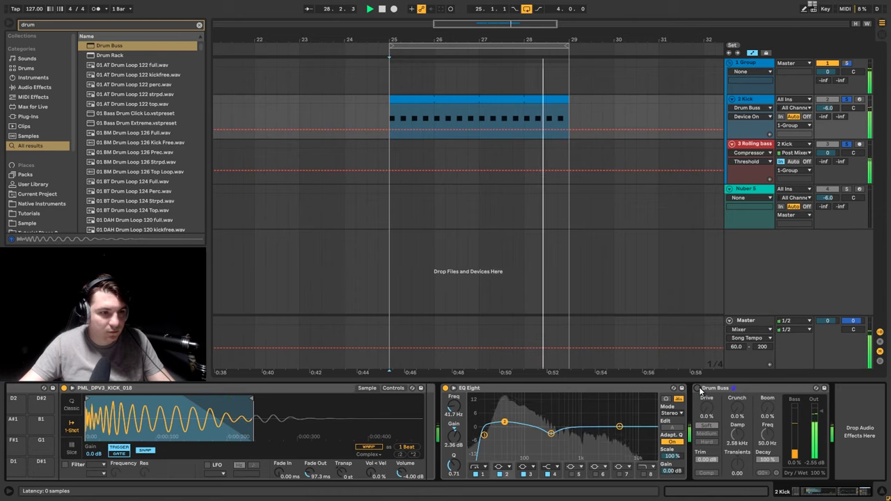
{"action": "left_click", "coordinate": [699, 388]}
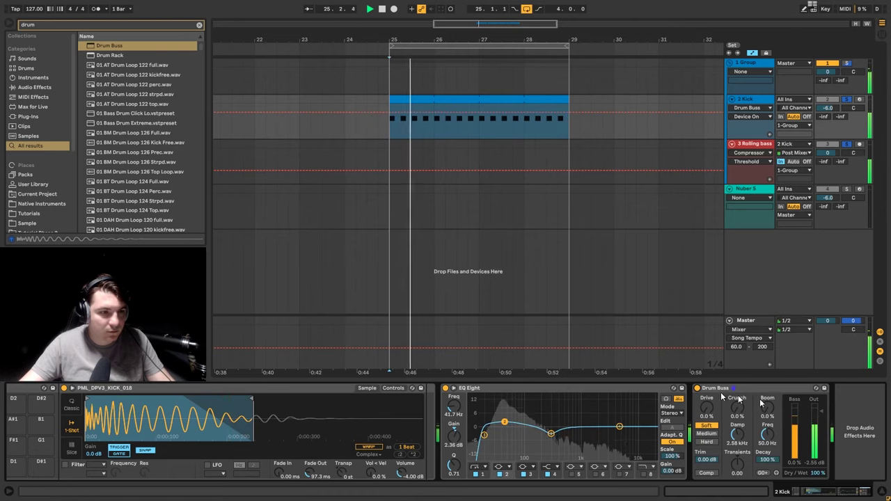
{"action": "left_click", "coordinate": [821, 411]}
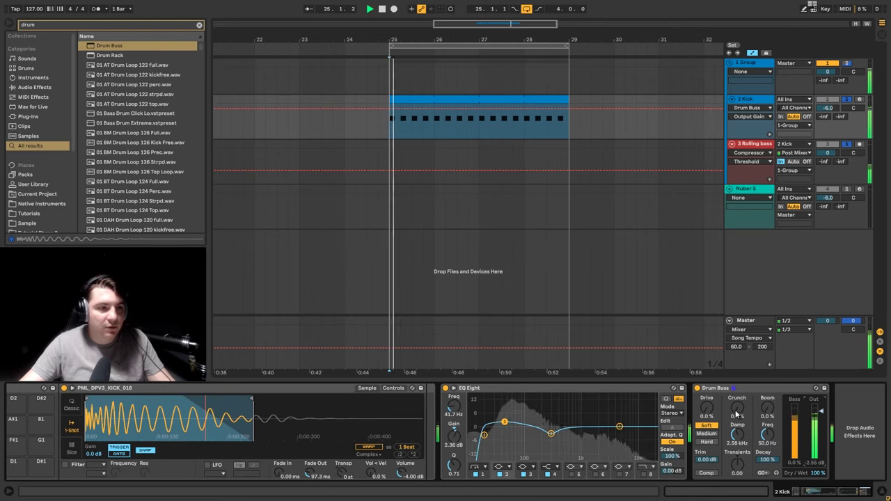
{"action": "mouse_move", "coordinate": [736, 413]}
{"action": "left_mouse_down"}
{"action": "mouse_move", "coordinate": [736, 397]}
{"action": "mouse_move", "coordinate": [735, 413]}
{"action": "left_mouse_up"}
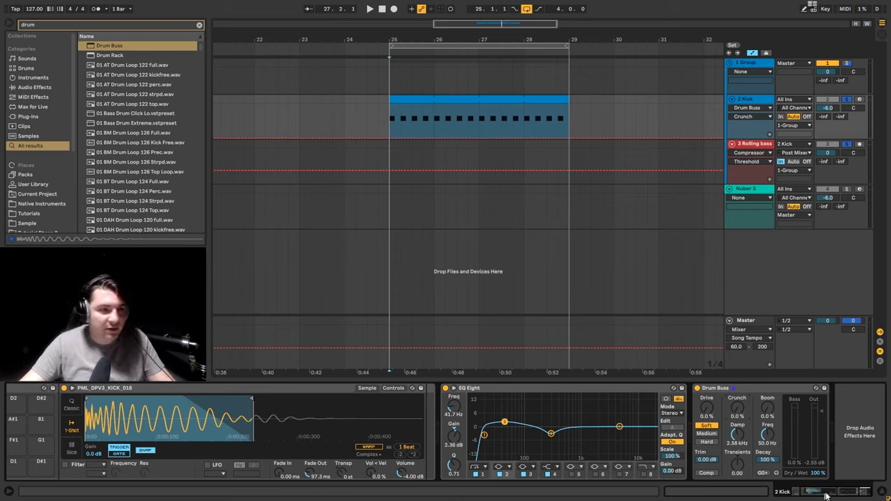
- Search the browser for Pedal and add it after Drum Buss on the Kick track
{"action": "key", "text": "ctrl+f"}
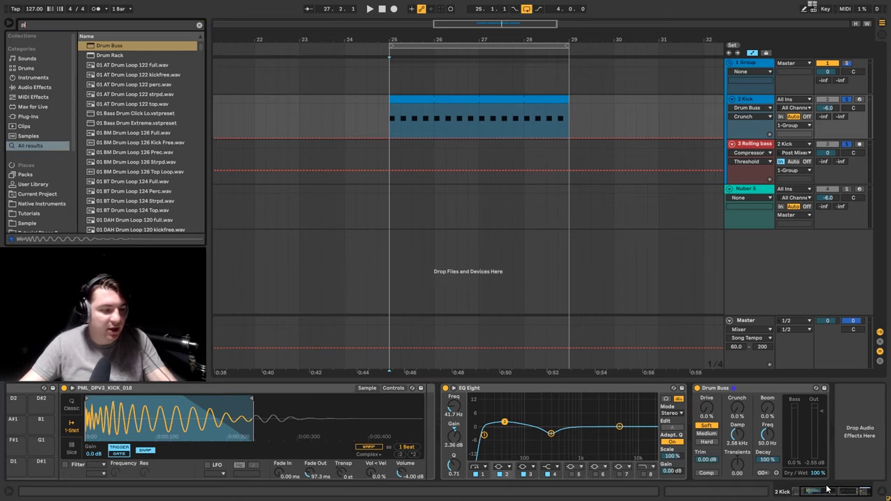
{"action": "type", "text": "peda"}
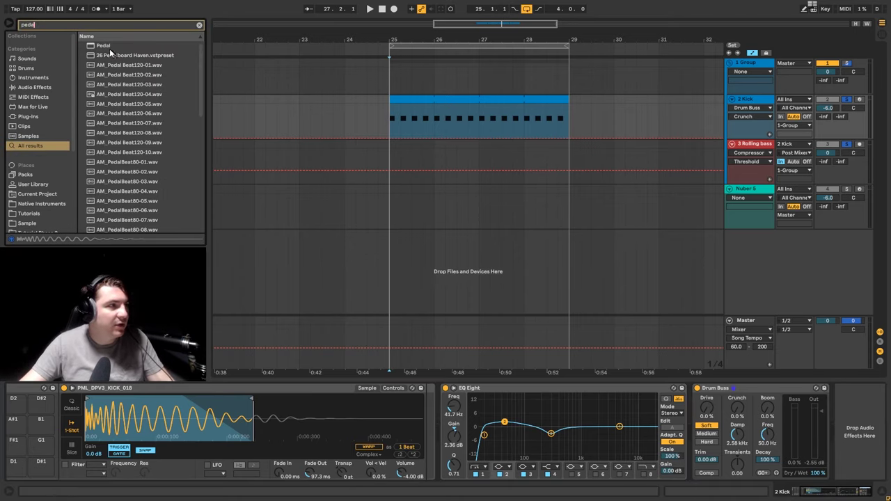
{"action": "left_click_drag", "start_coordinate": [109, 48], "coordinate": [350, 157]}
{"action": "left_click_drag", "start_coordinate": [830, 416], "coordinate": [832, 418]}
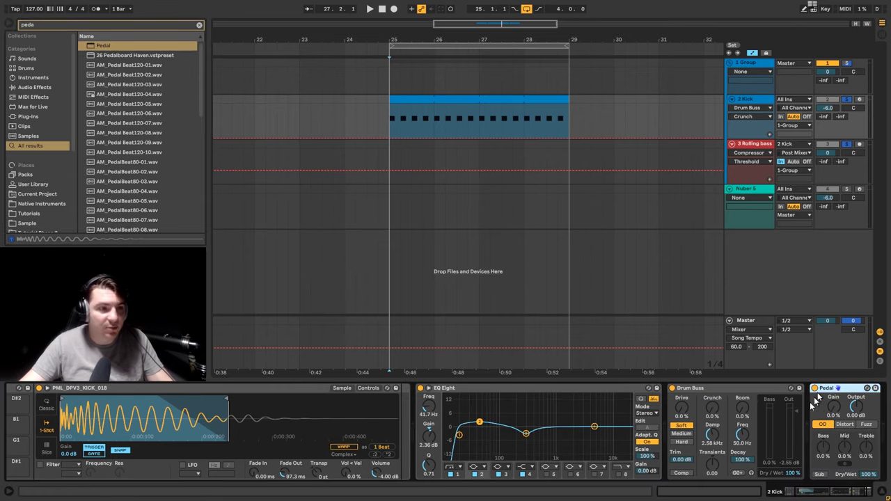
- Audition the Pedal's Distort, OD and Fuzz types on the looping kick while varying Mid and Dry/Wet
{"action": "key", "text": "space"}
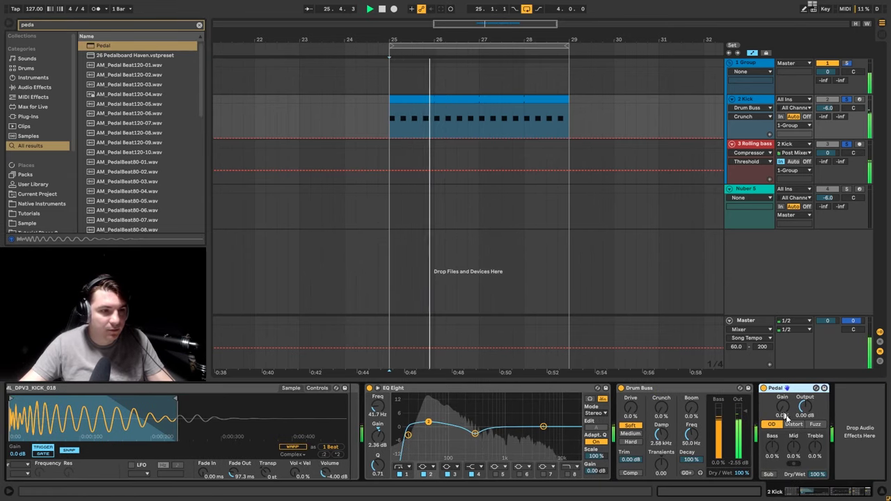
{"action": "left_click", "coordinate": [794, 424]}
{"action": "left_click_drag", "start_coordinate": [793, 447], "coordinate": [816, 483]}
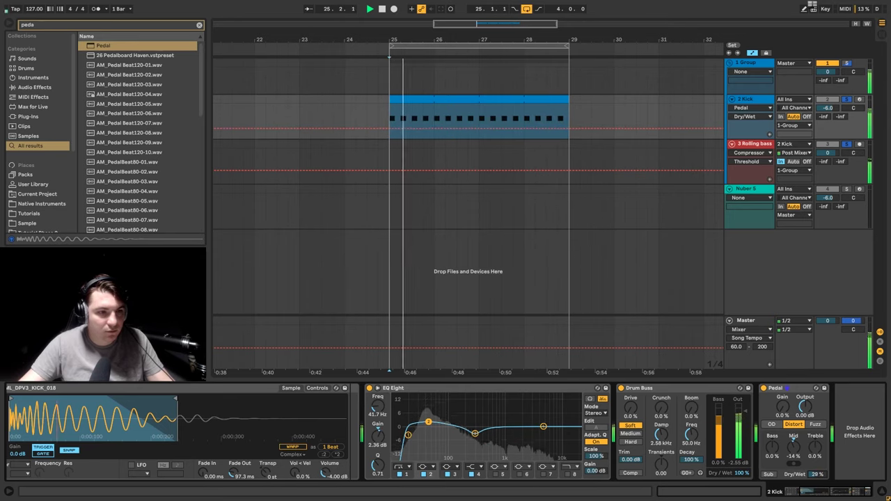
{"action": "left_click", "coordinate": [771, 424]}
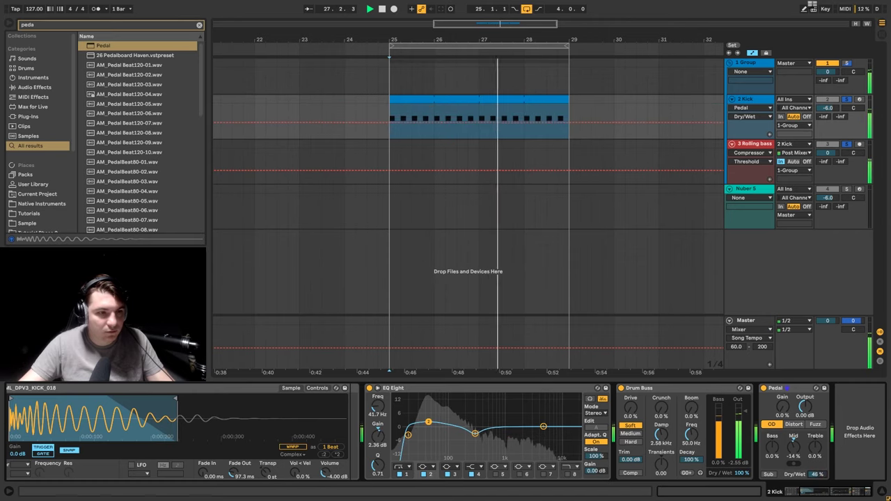
{"action": "left_click", "coordinate": [815, 425]}
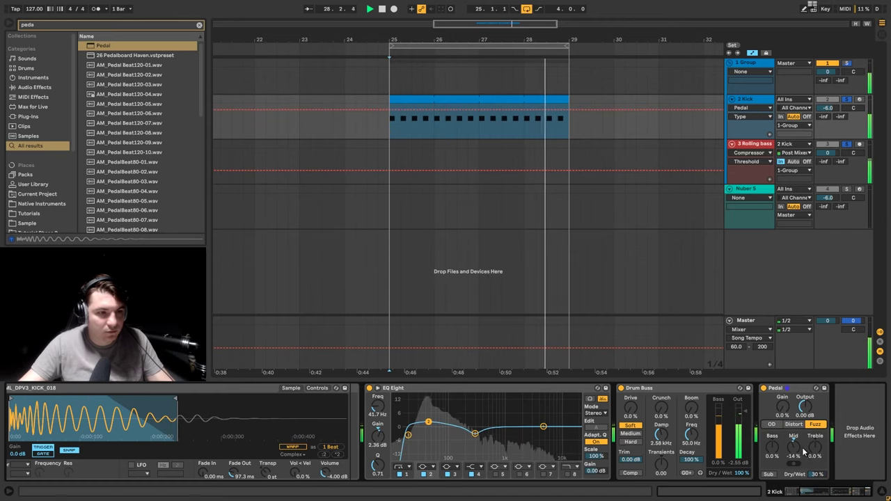
{"action": "left_click_drag", "start_coordinate": [818, 474], "coordinate": [818, 486]}
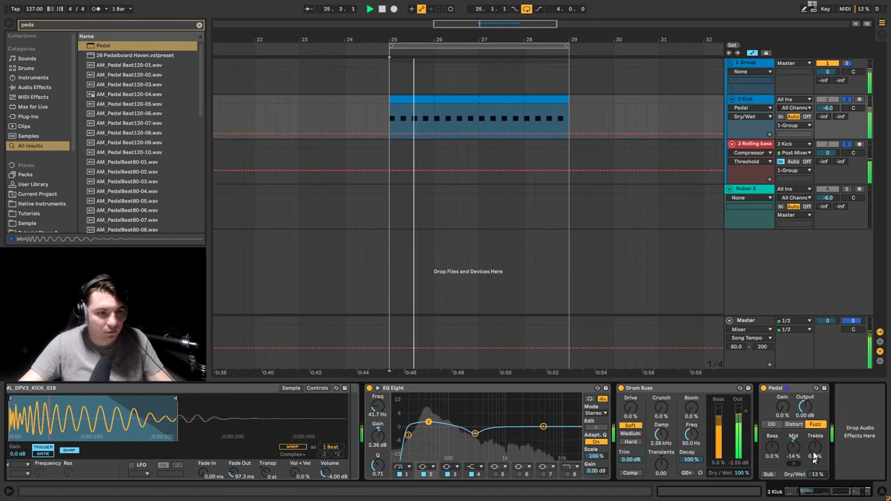
- Switch the Pedal to Distort with Bass at 14%, Mid and Treble at -67%, and Dry/Wet at 33%
{"action": "left_click_drag", "start_coordinate": [814, 449], "coordinate": [793, 484]}
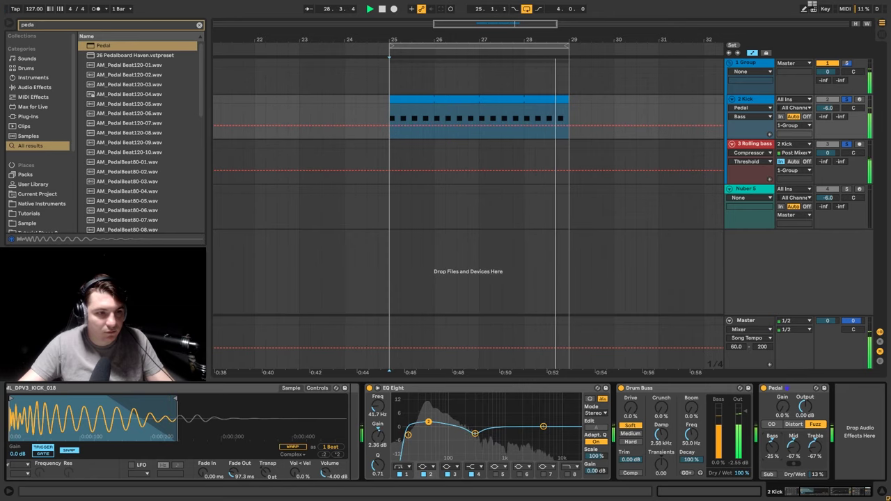
{"action": "left_click_drag", "start_coordinate": [773, 447], "coordinate": [773, 444]}
{"action": "left_click", "coordinate": [794, 424]}
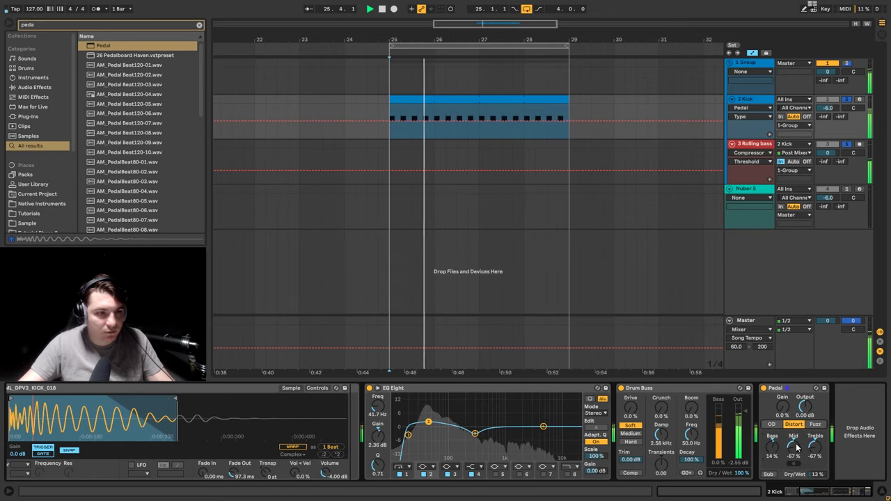
{"action": "left_click_drag", "start_coordinate": [816, 474], "coordinate": [816, 446]}
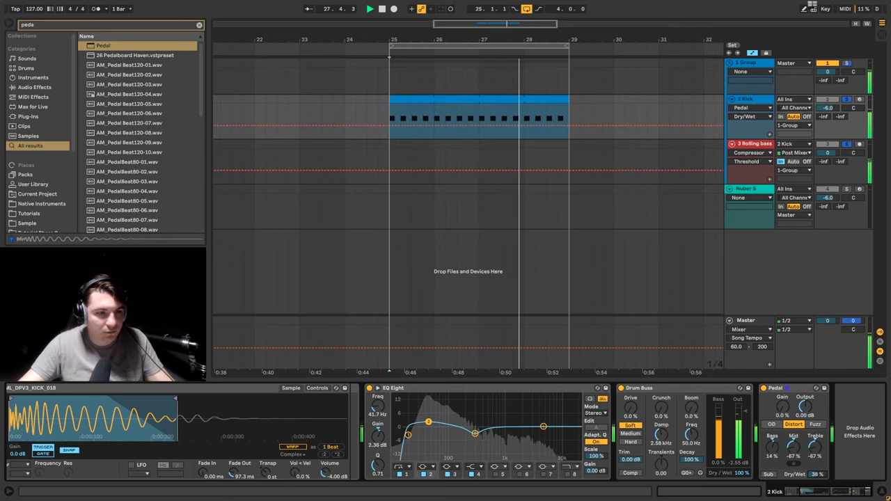
- Compare the looping kick with the Pedal bypassed and active, leaving the Pedal on
{"action": "left_click", "coordinate": [765, 389]}
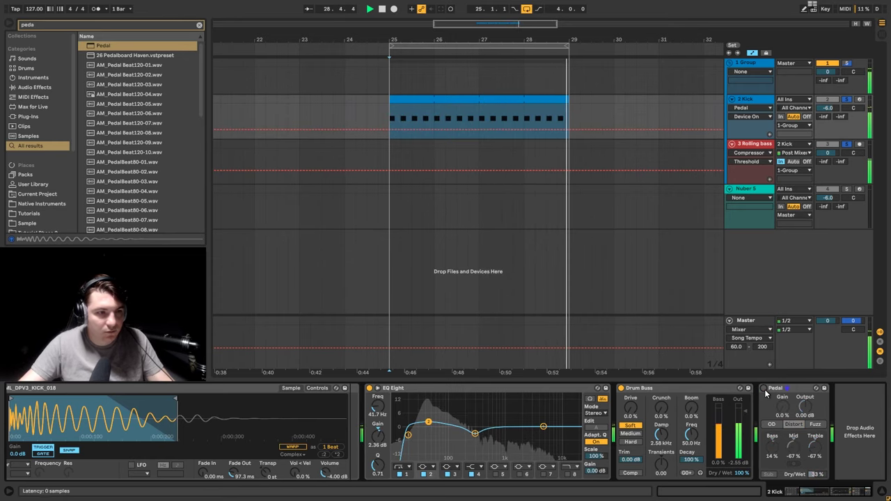
{"action": "left_click", "coordinate": [765, 388]}
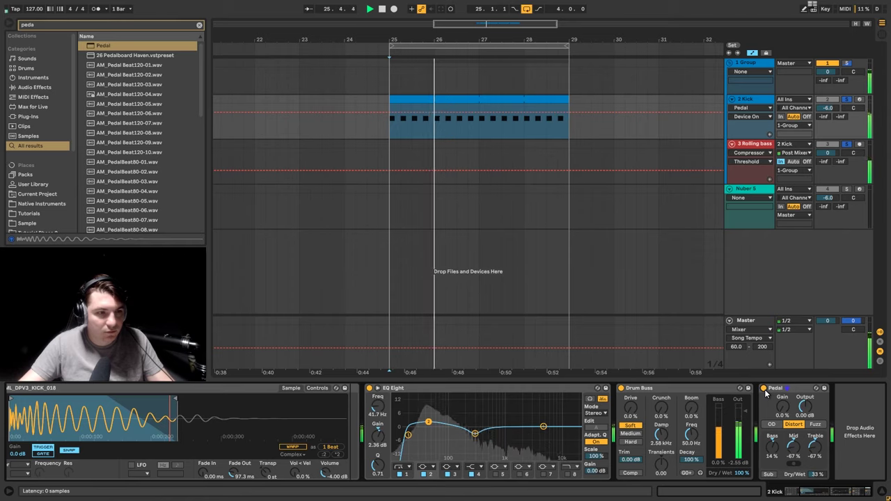
{"action": "left_click", "coordinate": [765, 390]}
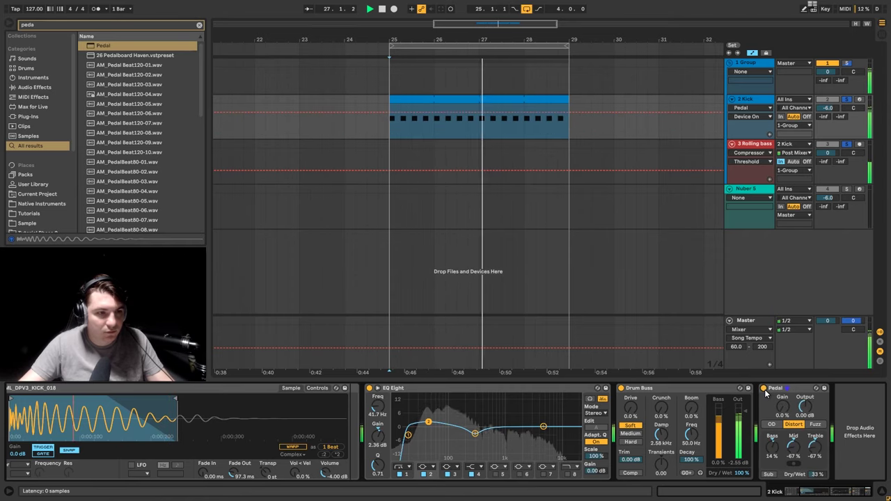
{"action": "left_click", "coordinate": [765, 389]}
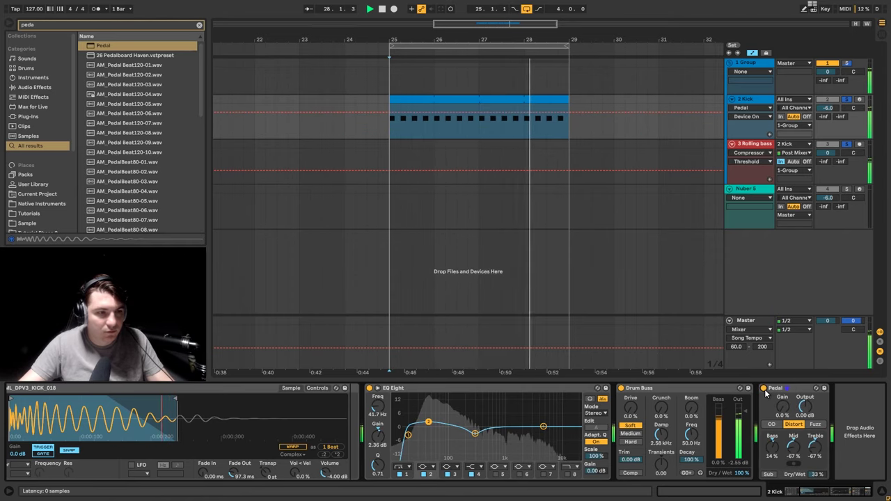
- Play back the looping kick and rolling bass with the Pedal active, stopping playback at the end
{"action": "key", "text": "space"}
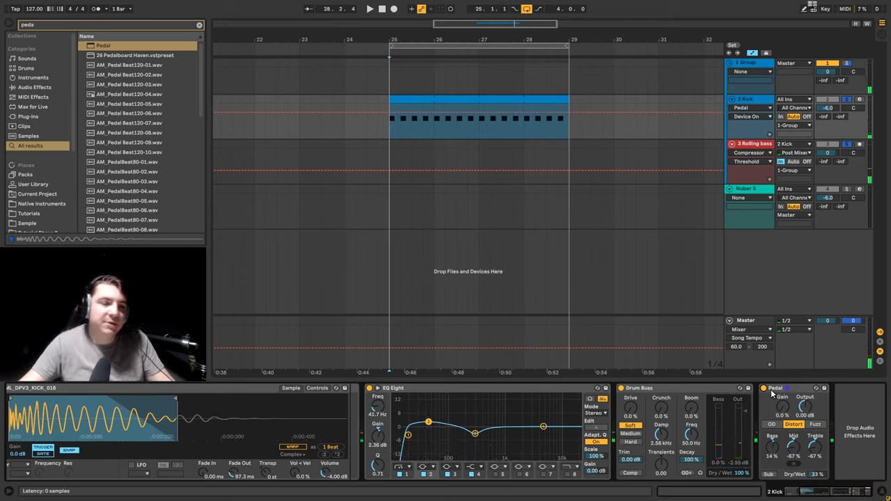
{"action": "key", "text": "space"}
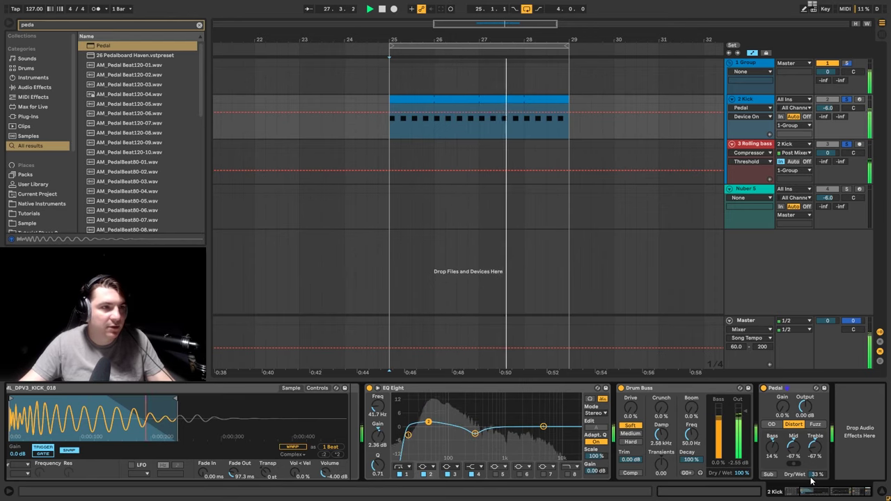
{"action": "key", "text": "space"}
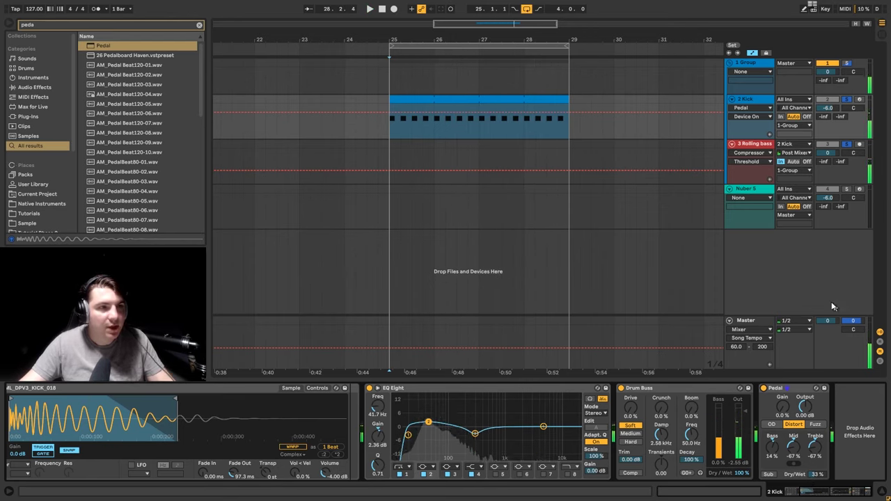
- Search the browser for Glue Compressor and add it to the 1-Group track
{"action": "left_click", "coordinate": [751, 64]}
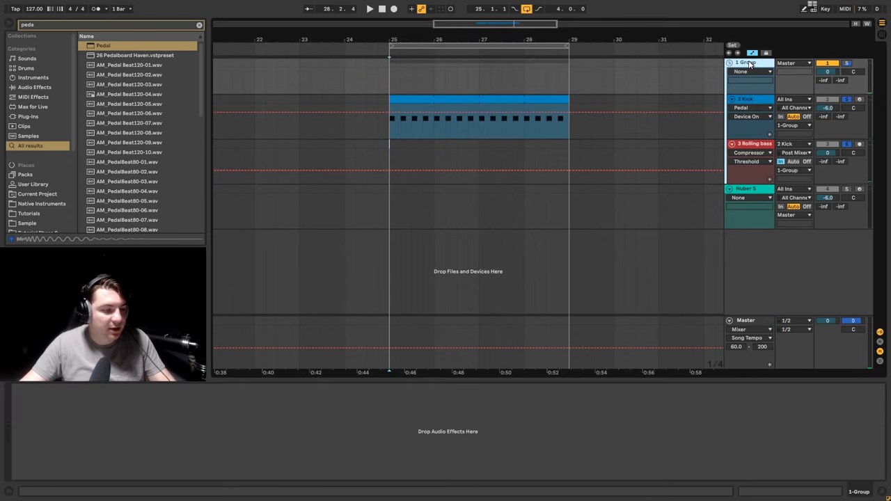
{"action": "key", "text": "ctrl+f"}
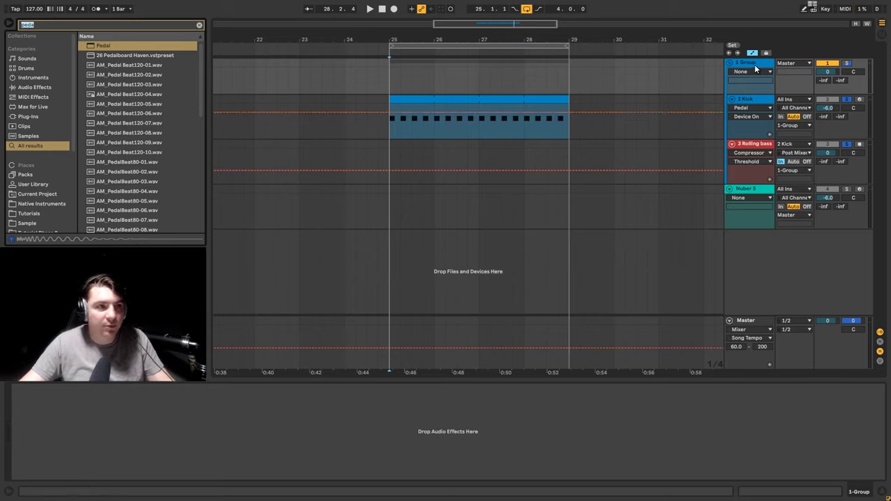
{"action": "type", "text": "glu"}
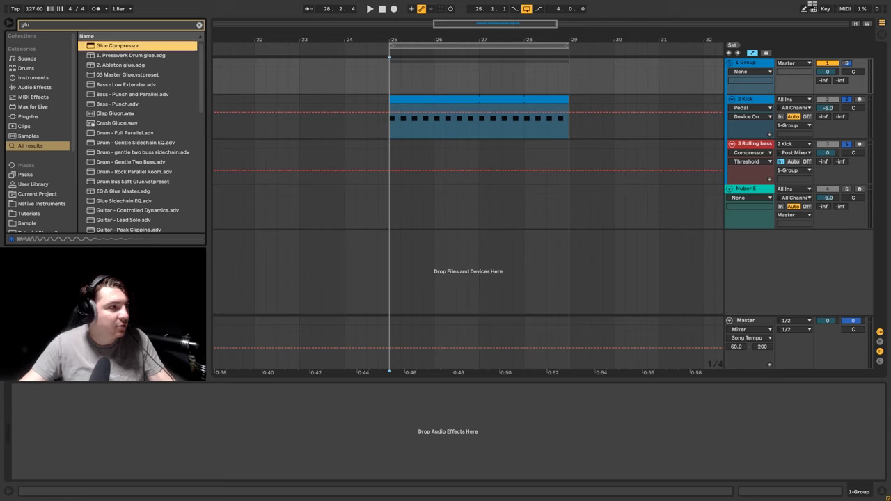
{"action": "left_click_drag", "start_coordinate": [117, 45], "coordinate": [167, 416]}
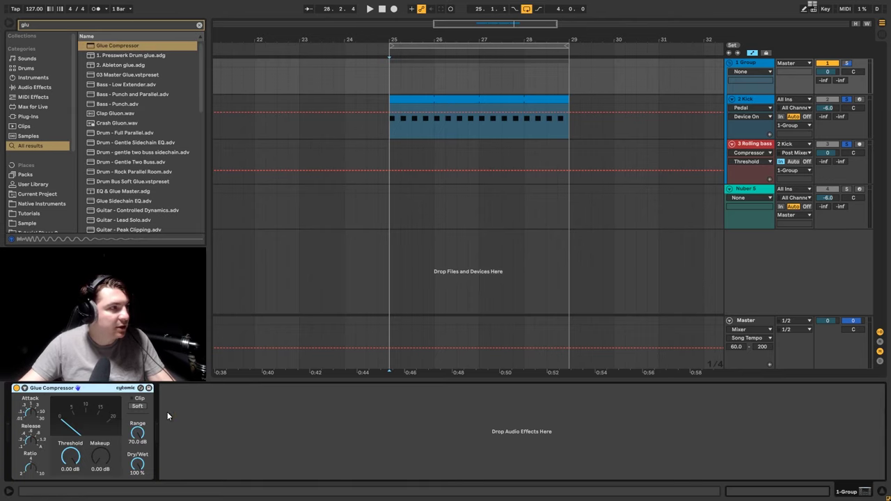
- While the loop plays, set the Glue Compressor's Threshold to -16.2 dB and Makeup to 1.27 dB, adjust Attack and enable Soft clipping
{"action": "key", "text": "space"}
{"action": "left_click_drag", "start_coordinate": [66, 459], "coordinate": [66, 496]}
{"action": "mouse_move", "coordinate": [31, 412]}
{"action": "left_mouse_down"}
{"action": "mouse_move", "coordinate": [31, 435]}
{"action": "mouse_move", "coordinate": [33, 424]}
{"action": "left_mouse_up"}
{"action": "left_click_drag", "start_coordinate": [74, 458], "coordinate": [101, 447]}
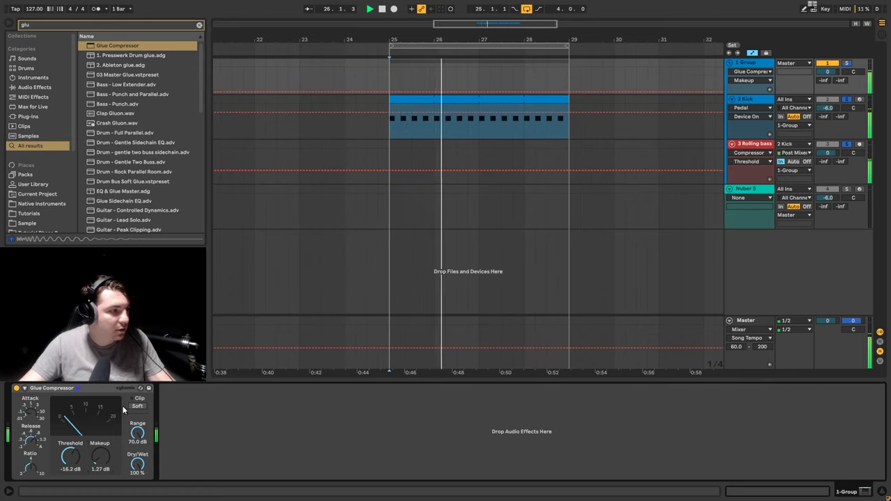
{"action": "left_click", "coordinate": [137, 405]}
- Compare the group with the Glue Compressor bypassed and active, set Makeup to 1.43 dB, and leave the device on
{"action": "left_click", "coordinate": [17, 388]}
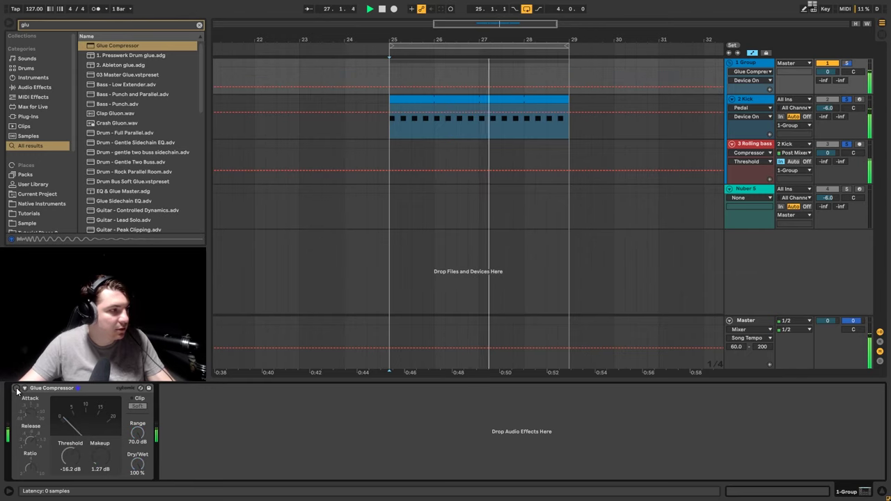
{"action": "left_click", "coordinate": [17, 388]}
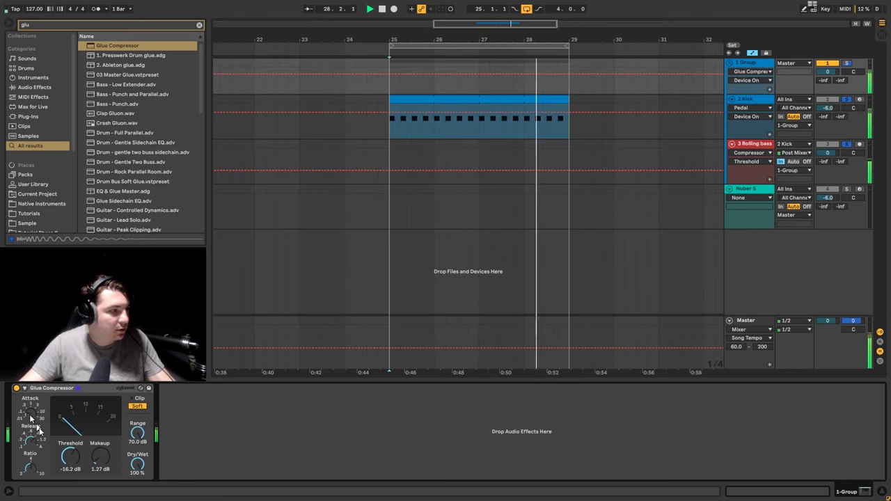
{"action": "left_click_drag", "start_coordinate": [70, 456], "coordinate": [69, 465]}
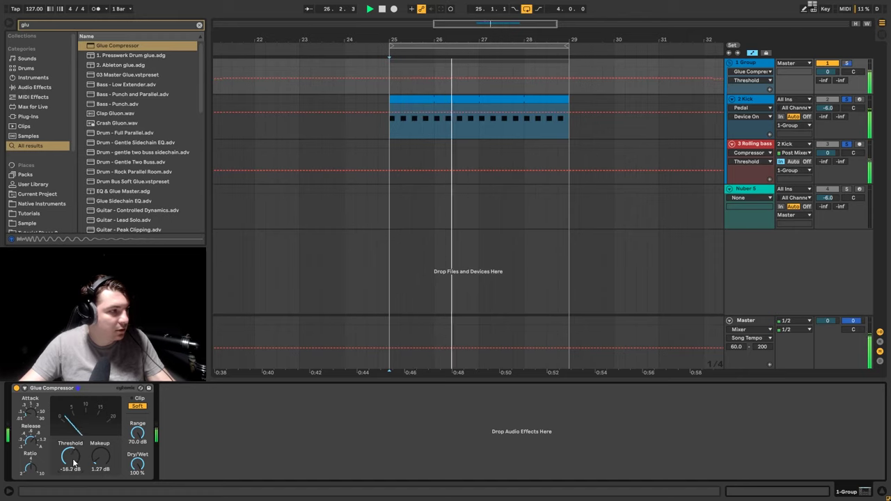
{"action": "left_click", "coordinate": [17, 388]}
{"action": "left_click", "coordinate": [16, 389]}
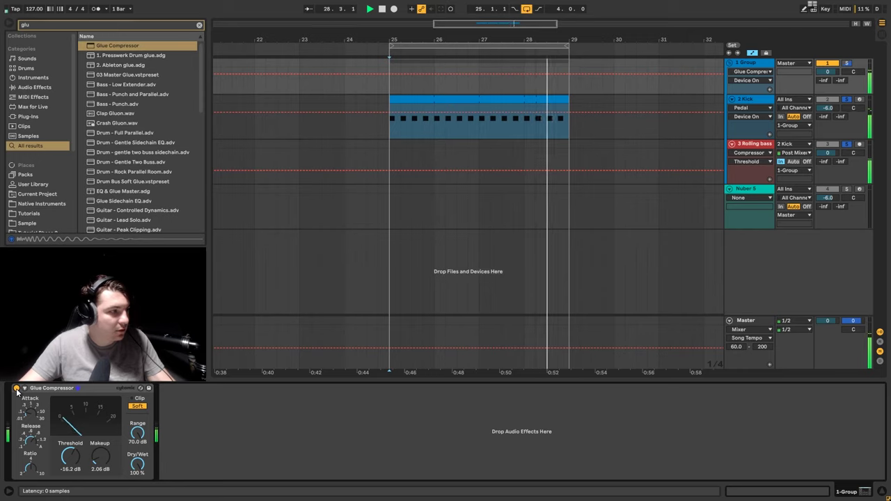
{"action": "left_click_drag", "start_coordinate": [103, 464], "coordinate": [103, 470]}
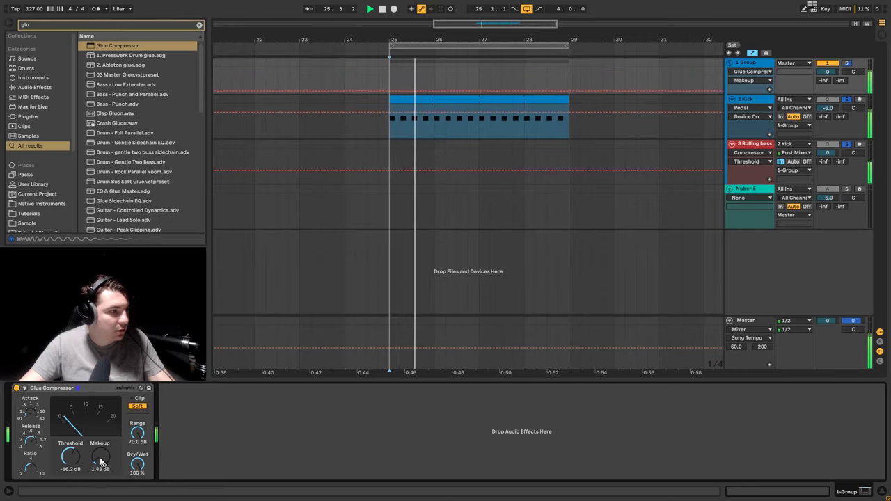
{"action": "left_click", "coordinate": [16, 389]}
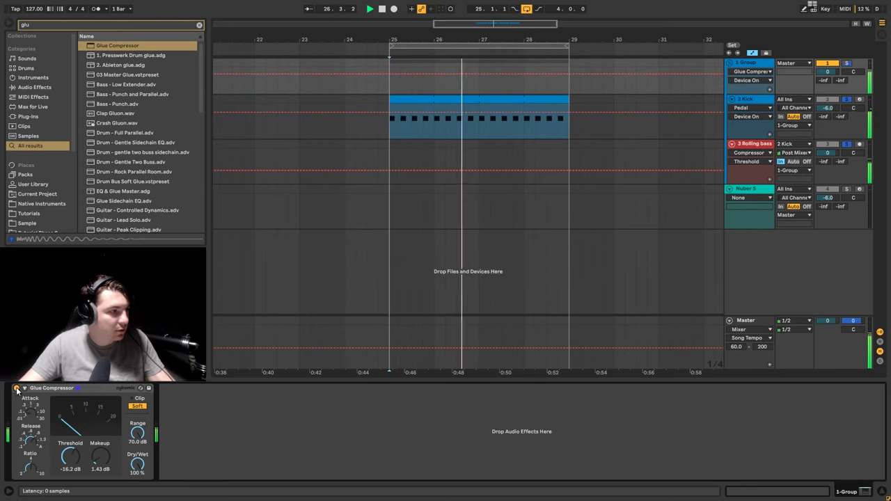
{"action": "key", "text": "space"}
- Search for "pro l", add FabFilter Pro-L after the Glue Compressor on 1-Group, check the loop's level, and close the plug-in window
{"action": "key", "text": "ctrl+f"}
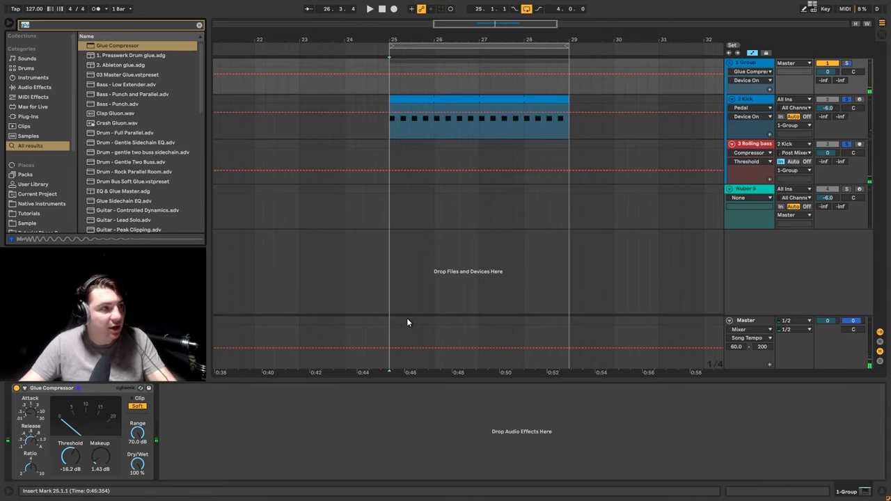
{"action": "type", "text": "pro"}
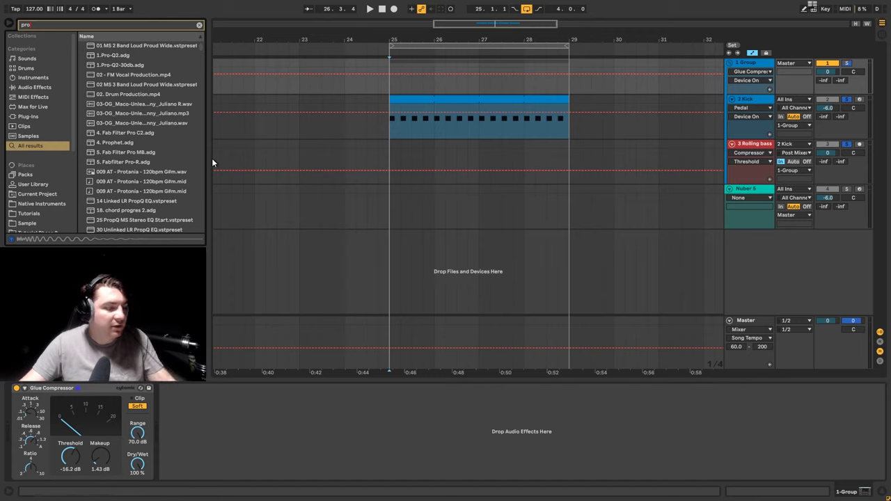
{"action": "type", "text": " l"}
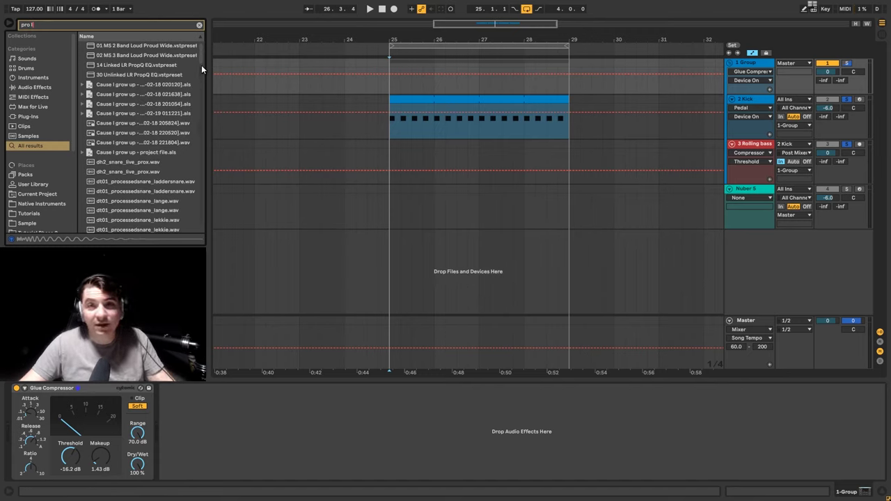
{"action": "left_click_drag", "start_coordinate": [202, 59], "coordinate": [227, 247]}
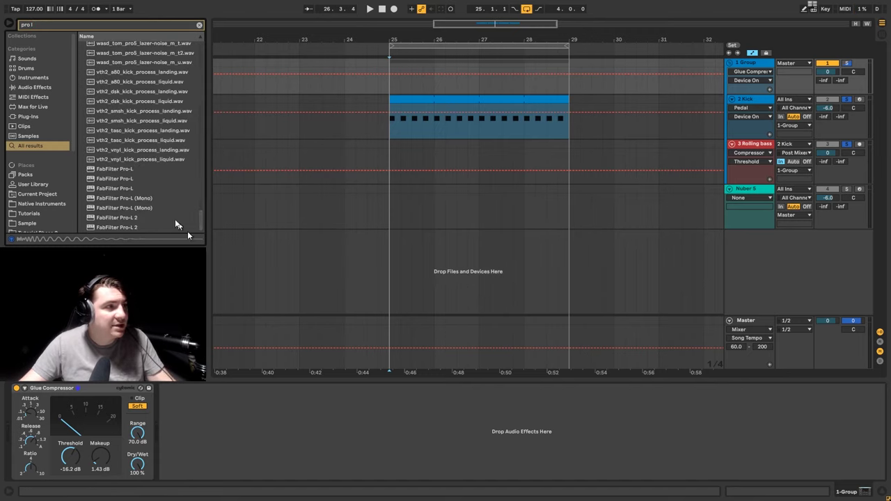
{"action": "left_click_drag", "start_coordinate": [117, 171], "coordinate": [212, 390]}
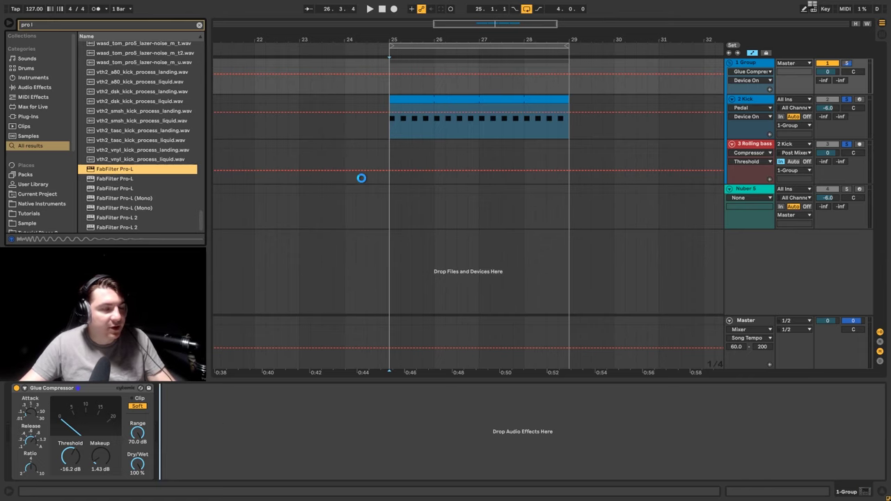
{"action": "left_click_drag", "start_coordinate": [321, 46], "coordinate": [448, 95]}
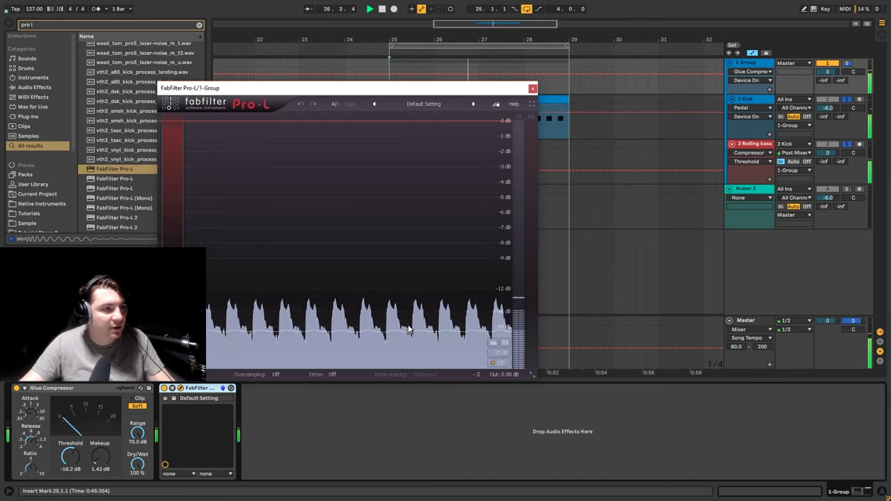
{"action": "left_click", "coordinate": [533, 88]}
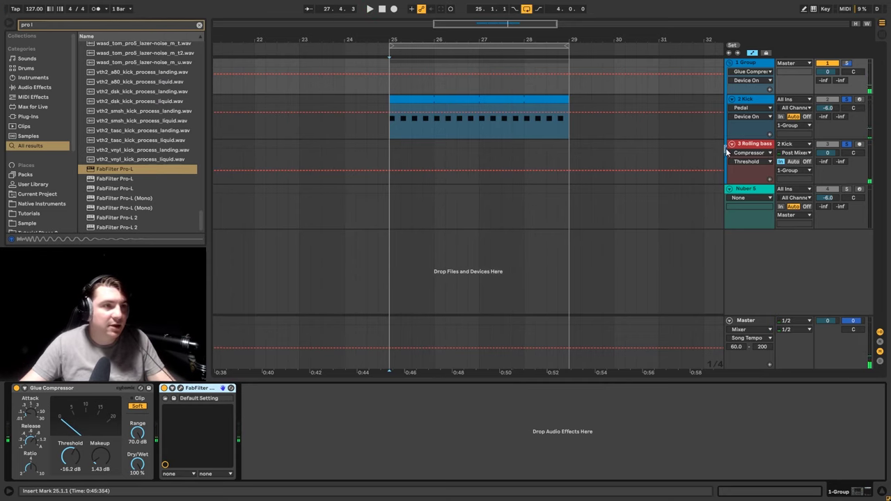
- Select the Nuber 5 track and open the LOOPS ATMO_NOISE folder of Deep Premium Vol 3.0 in the Sample library
{"action": "left_click", "coordinate": [748, 148]}
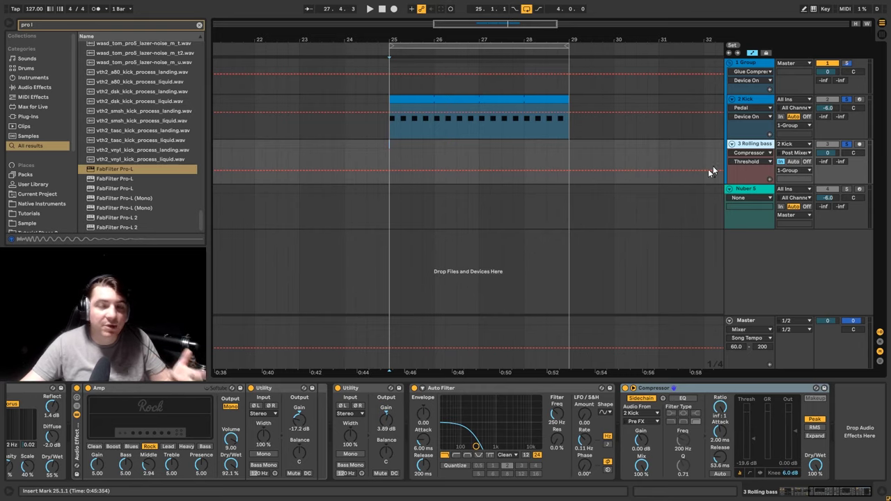
{"action": "left_click", "coordinate": [752, 192]}
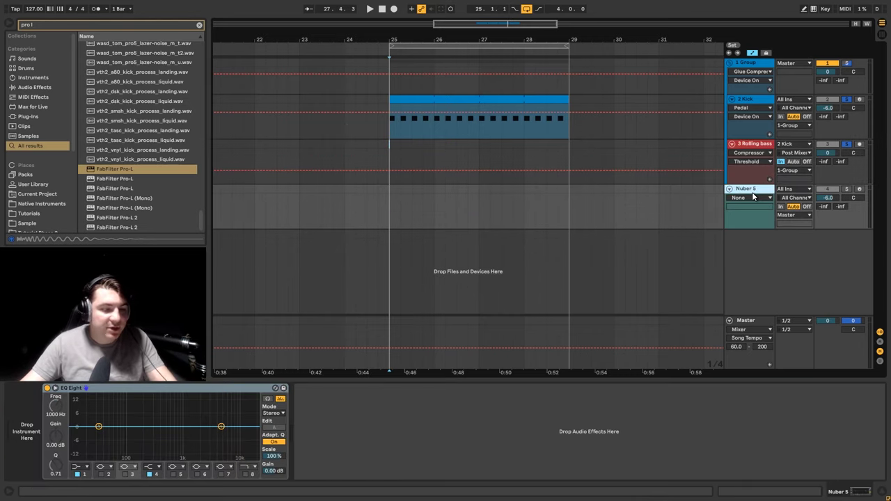
{"action": "left_click", "coordinate": [199, 26]}
{"action": "scroll", "coordinate": [46, 182], "scroll_direction": "down", "scroll_amount": 3}
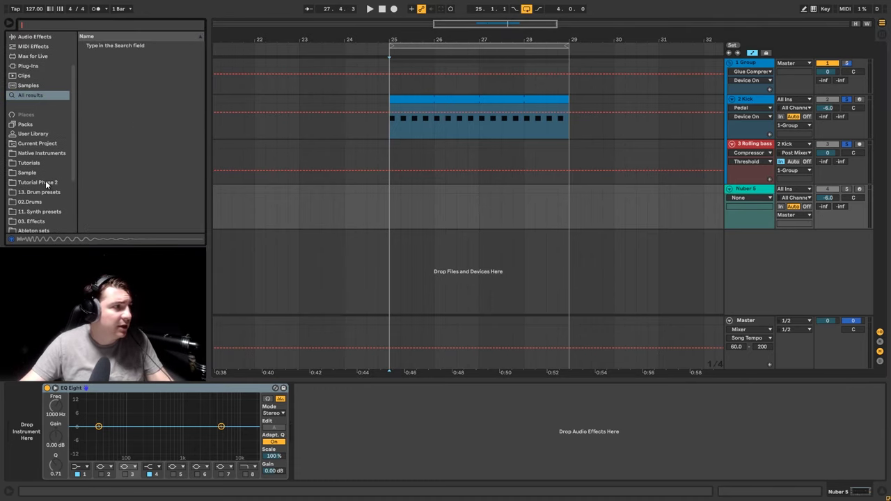
{"action": "scroll", "coordinate": [50, 164], "scroll_direction": "down", "scroll_amount": 2}
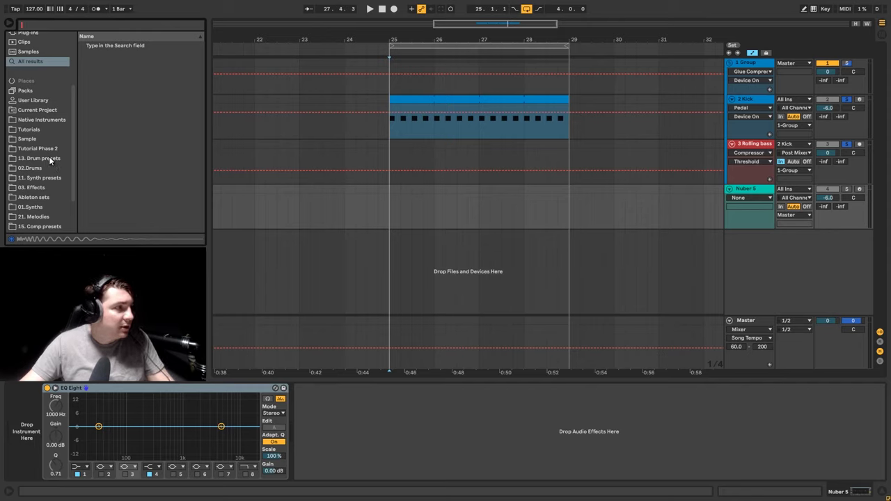
{"action": "left_click", "coordinate": [34, 139]}
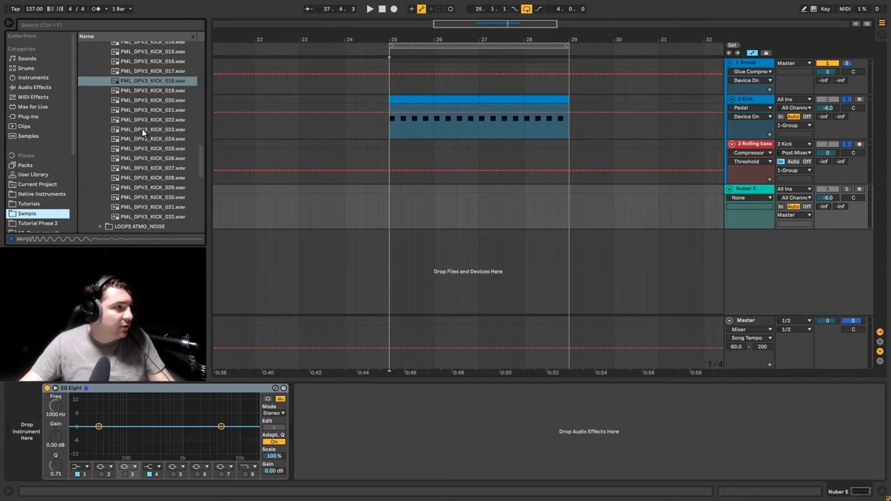
{"action": "scroll", "coordinate": [157, 133], "scroll_direction": "up", "scroll_amount": 3}
{"action": "left_click", "coordinate": [101, 161]}
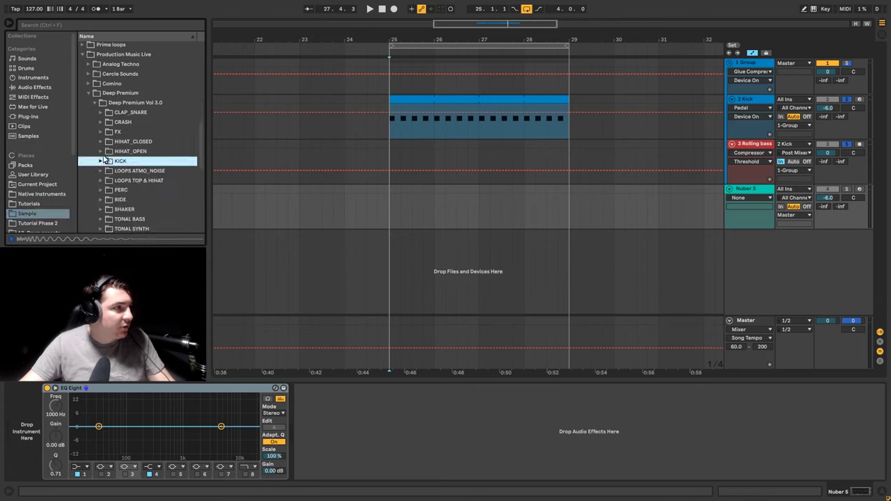
{"action": "scroll", "coordinate": [105, 160], "scroll_direction": "down", "scroll_amount": 2}
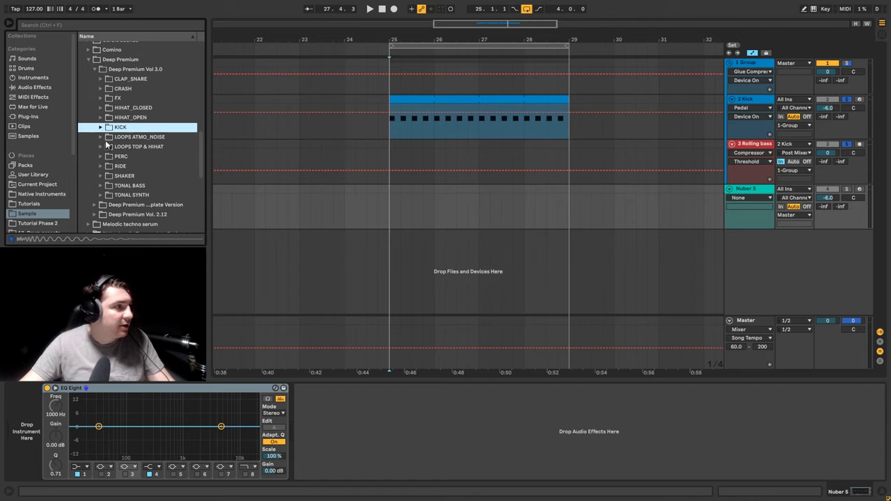
{"action": "left_click", "coordinate": [103, 137]}
- Audition the first five loops in the LOOPS ATMO_NOISE folder, from 001 to 005
{"action": "left_click", "coordinate": [144, 149]}
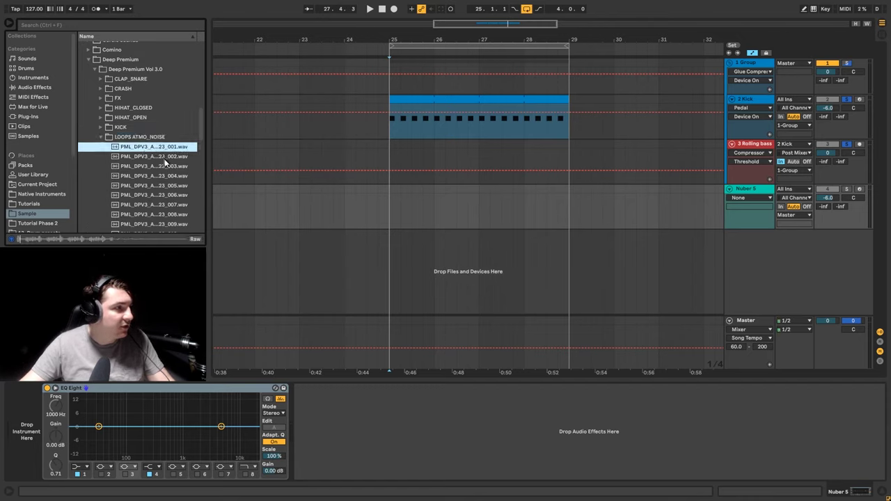
{"action": "key", "text": "Down"}
{"action": "key", "text": "Down"}
{"action": "key", "text": "Down"}
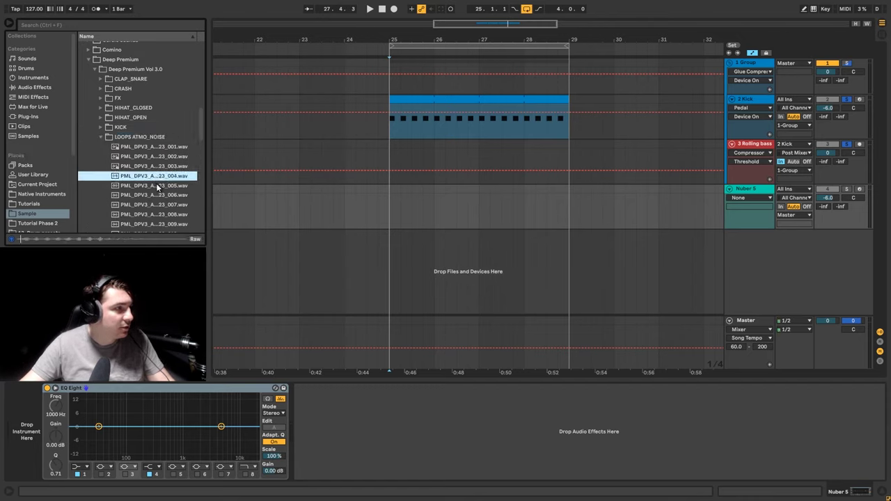
{"action": "left_click", "coordinate": [157, 187]}
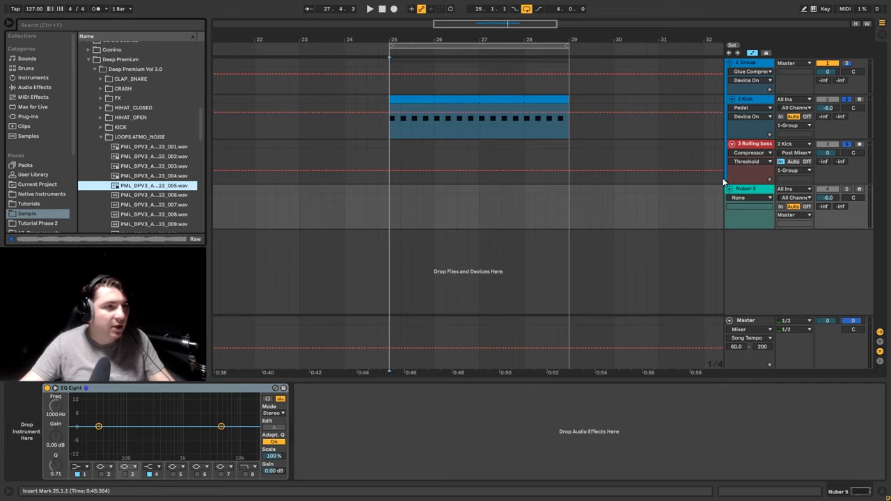
- Search for Simpler, add it before EQ Eight on the Nuber 5 track, and move that track into 1-Group
{"action": "key", "text": "ctrl+f"}
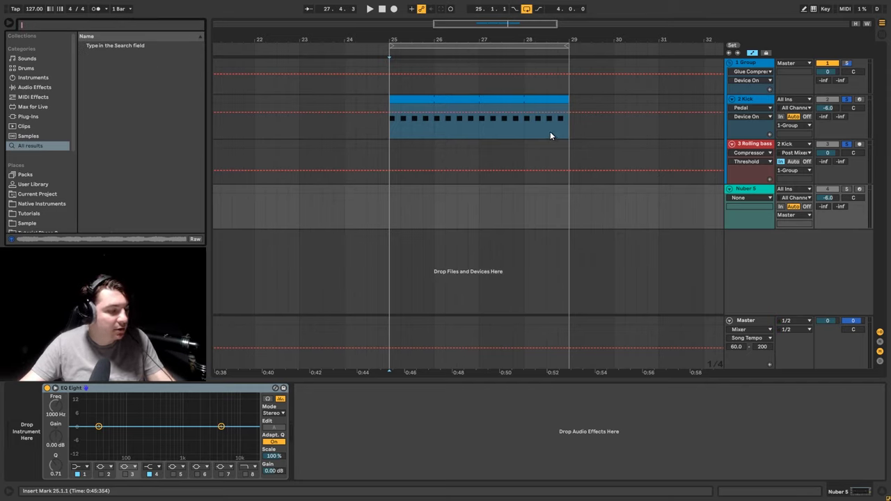
{"action": "type", "text": "sim"}
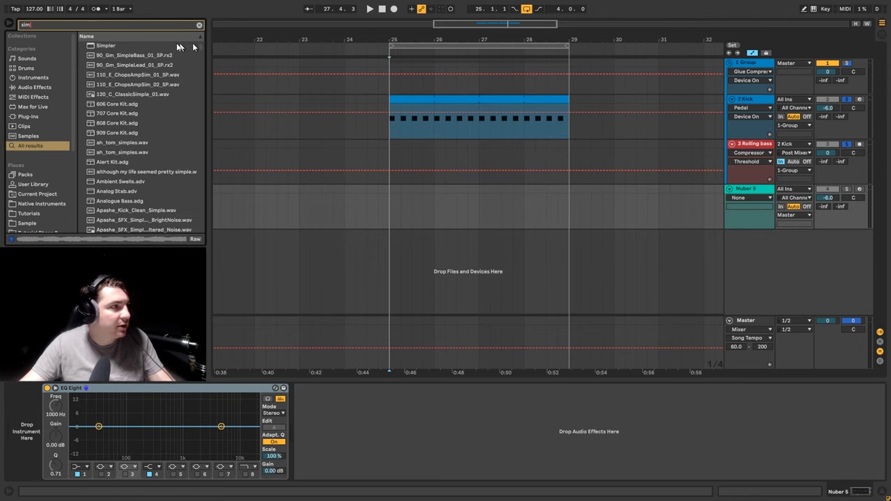
{"action": "key", "text": "Down"}
{"action": "key", "text": "Return"}
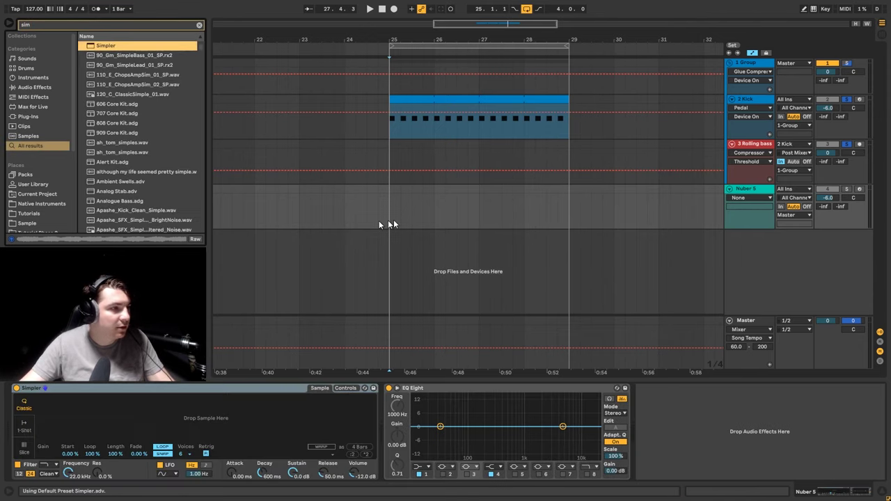
{"action": "left_click_drag", "start_coordinate": [746, 189], "coordinate": [709, 176]}
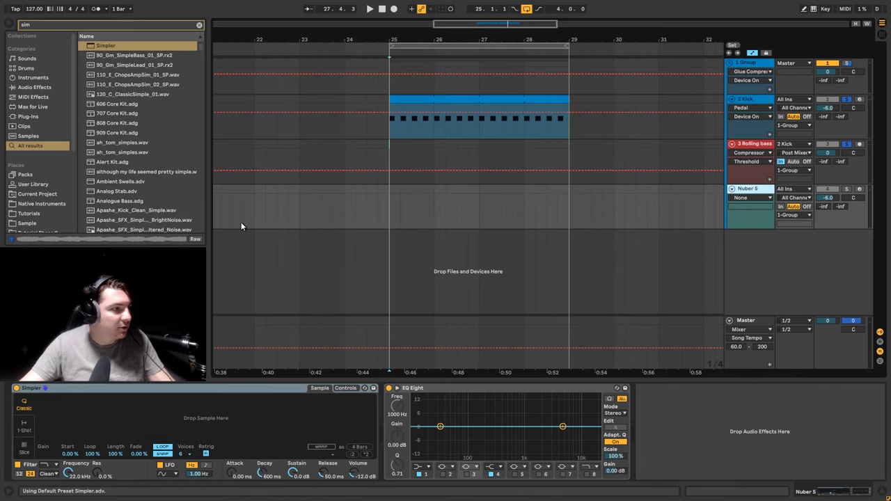
- Clear the browser search and load PML_DPV3_ATMO_123_005 from the LOOPS ATMO_NOISE folder into Simpler on the Nuber 5 track
{"action": "left_click", "coordinate": [198, 26]}
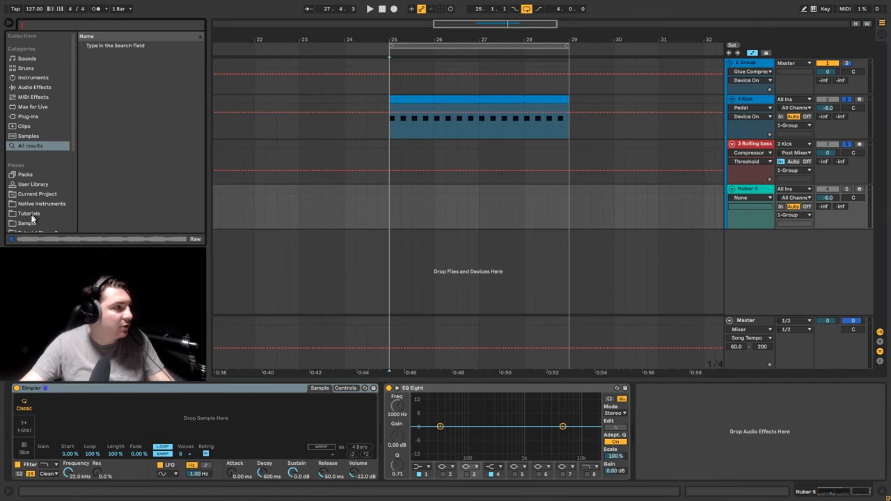
{"action": "left_click", "coordinate": [31, 218]}
{"action": "left_click", "coordinate": [141, 185]}
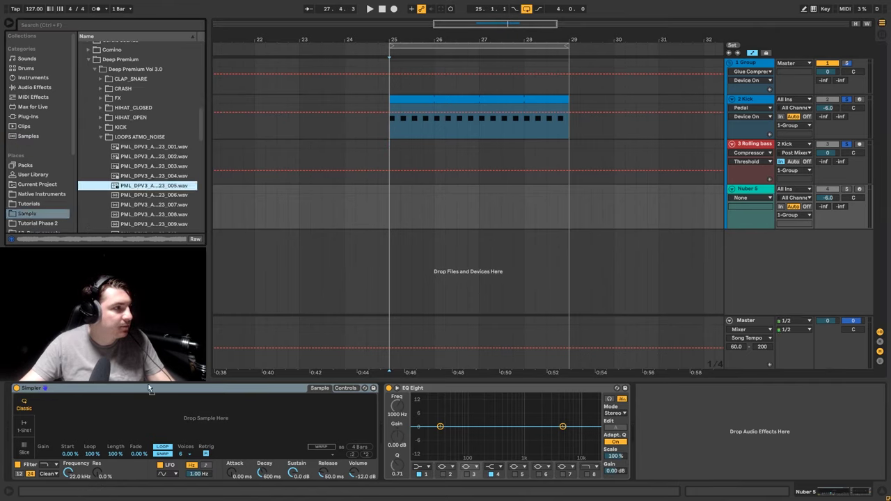
{"action": "left_click_drag", "start_coordinate": [148, 389], "coordinate": [227, 420]}
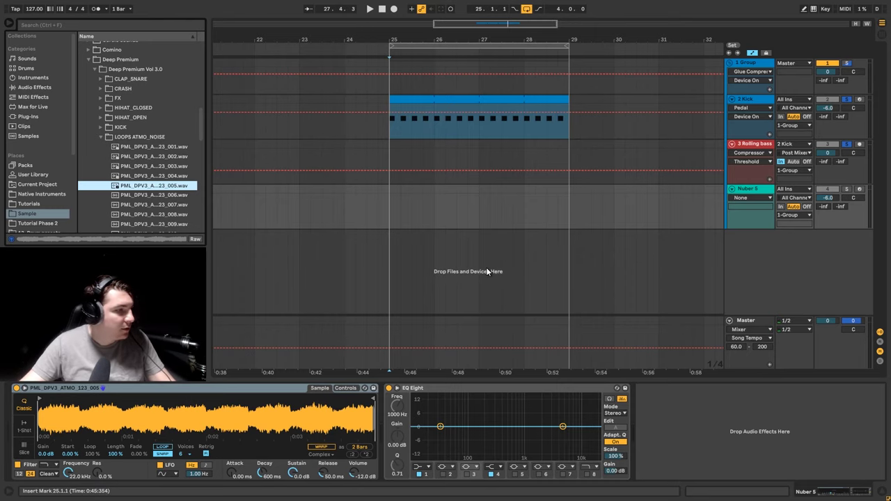
- Copy the 2 Kick clip at bars 25 to 29 onto the Nuber 5 track, view its notes, and play the loop
{"action": "left_click_drag", "start_coordinate": [413, 102], "coordinate": [409, 190]}
{"action": "double_click", "coordinate": [409, 191]}
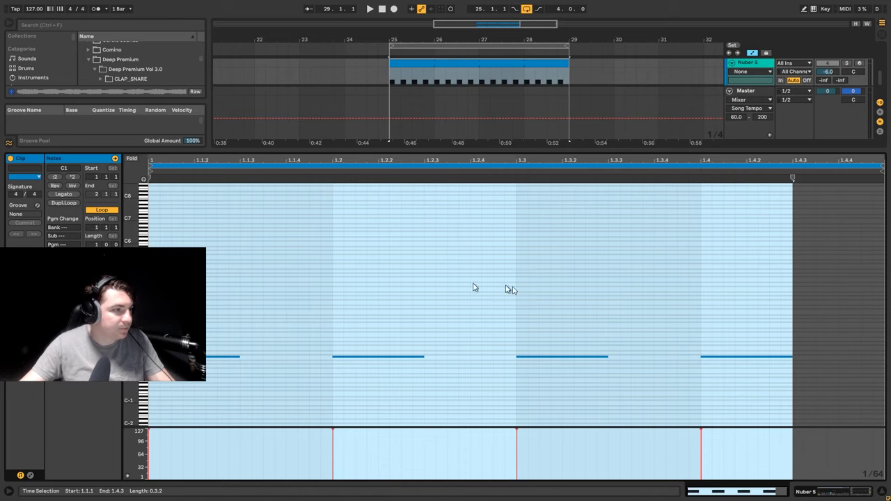
{"action": "left_click_drag", "start_coordinate": [131, 293], "coordinate": [167, 334]}
{"action": "key", "text": "shift+Tab"}
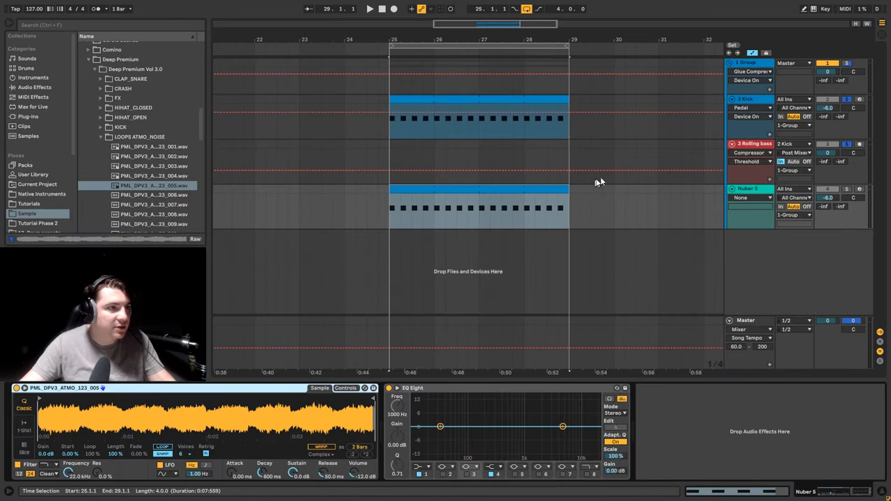
{"action": "key", "text": "space"}
- Shift the four C1 notes in the Nuber 5 clip to start at 1.1.2, extend each to the next beat, and play the loop
{"action": "key", "text": "shift+Tab"}
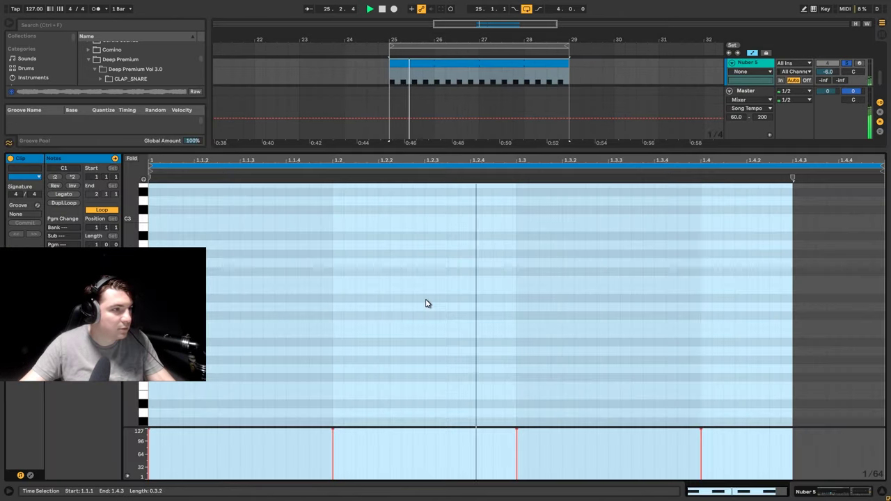
{"action": "scroll", "coordinate": [408, 303], "scroll_direction": "down", "scroll_amount": 3}
{"action": "key", "text": "space"}
{"action": "left_click_drag", "start_coordinate": [806, 283], "coordinate": [149, 419]}
{"action": "left_click_drag", "start_coordinate": [165, 346], "coordinate": [233, 347]}
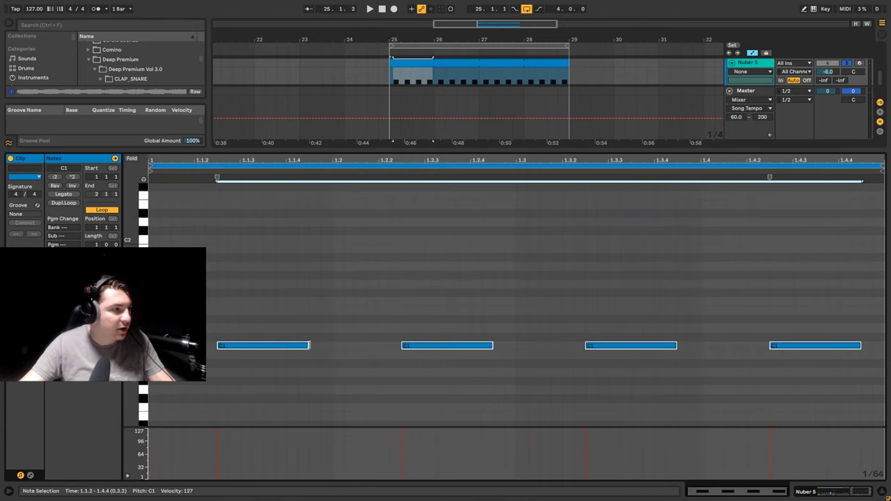
{"action": "left_click_drag", "start_coordinate": [309, 346], "coordinate": [331, 346]}
{"action": "key", "text": "space"}
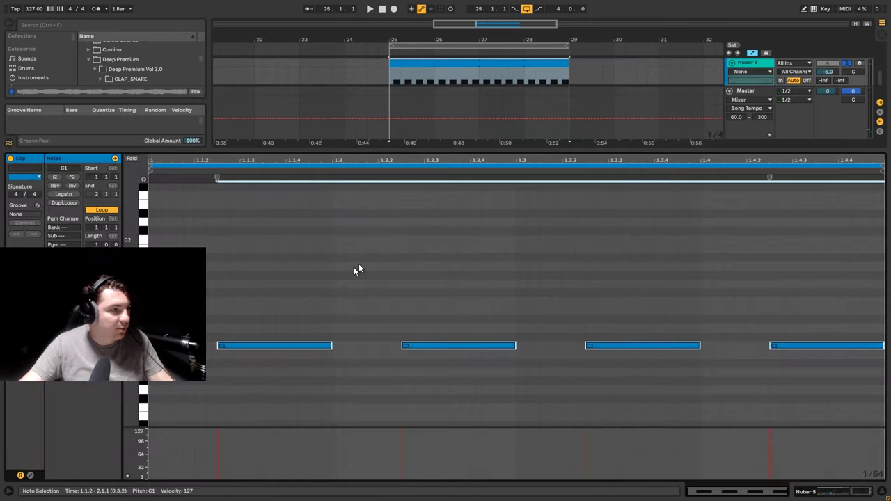
{"action": "left_click", "coordinate": [354, 268]}
{"action": "key", "text": "ctrl+a"}
{"action": "key", "text": "space"}
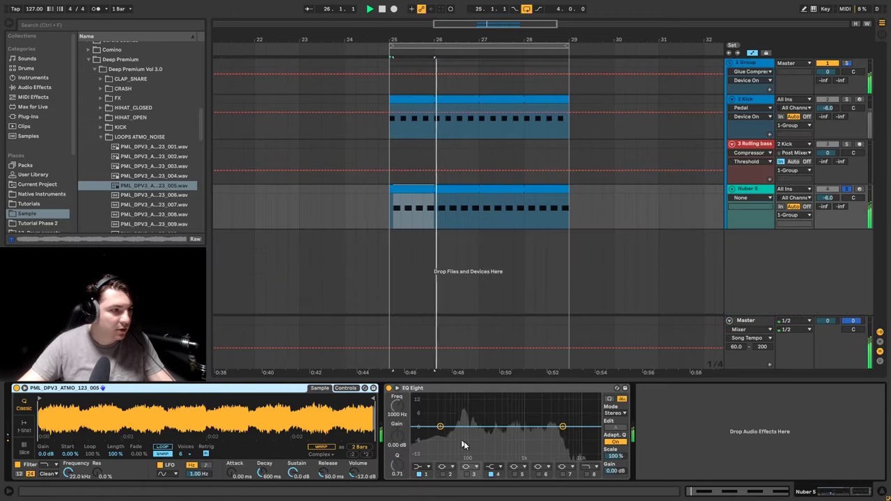
{"action": "key", "text": "space"}
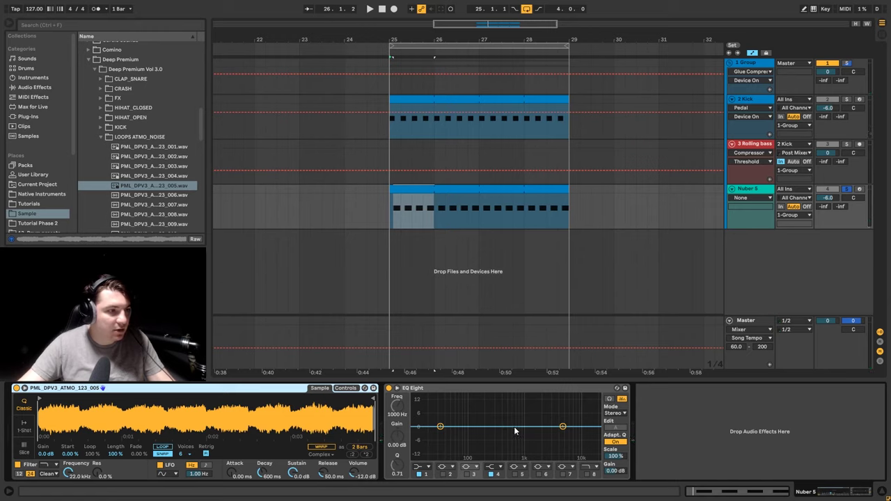
- Enable EQ Eight band 8 as a high cut on the Nuber 5 track and lower it to just under 1 kHz
{"action": "left_click", "coordinate": [587, 469]}
{"action": "left_click", "coordinate": [587, 478]}
{"action": "left_click", "coordinate": [588, 474]}
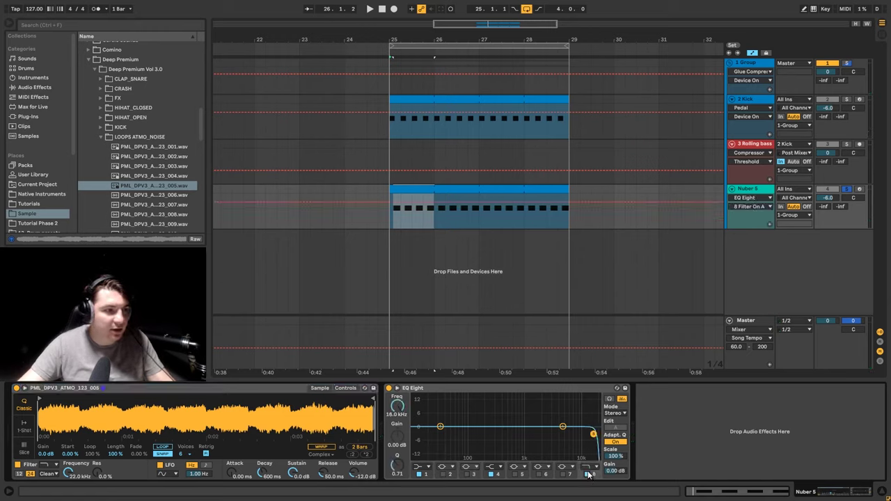
{"action": "left_click_drag", "start_coordinate": [526, 429], "coordinate": [518, 435]}
- Change EQ Eight band 1 to a low cut at 77.4 Hz with Q 0.43 while listening to the loop
{"action": "left_click", "coordinate": [418, 466]}
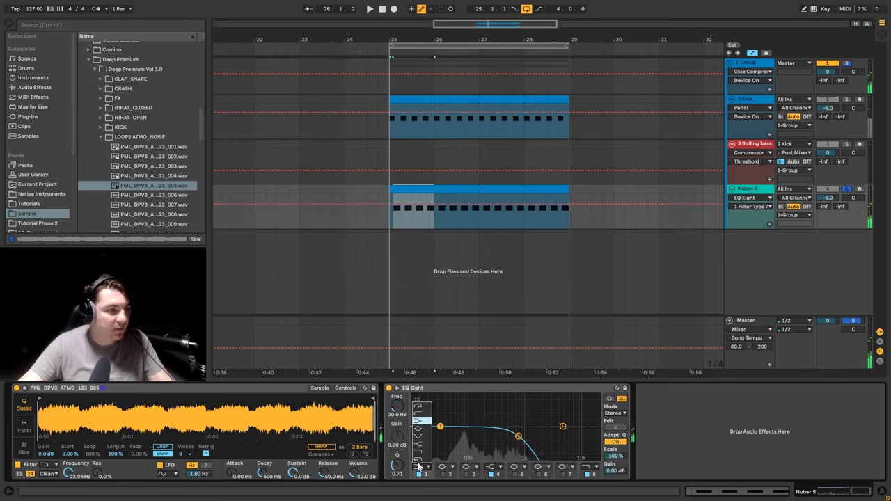
{"action": "left_click", "coordinate": [417, 412]}
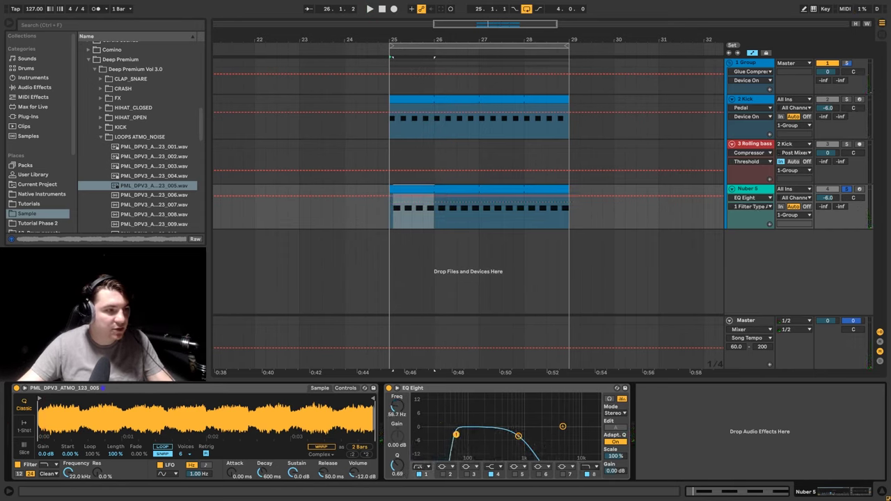
{"action": "key", "text": "space"}
{"action": "mouse_move", "coordinate": [459, 436]}
{"action": "left_mouse_down"}
{"action": "mouse_move", "coordinate": [471, 437]}
{"action": "mouse_move", "coordinate": [463, 440]}
{"action": "left_mouse_up"}
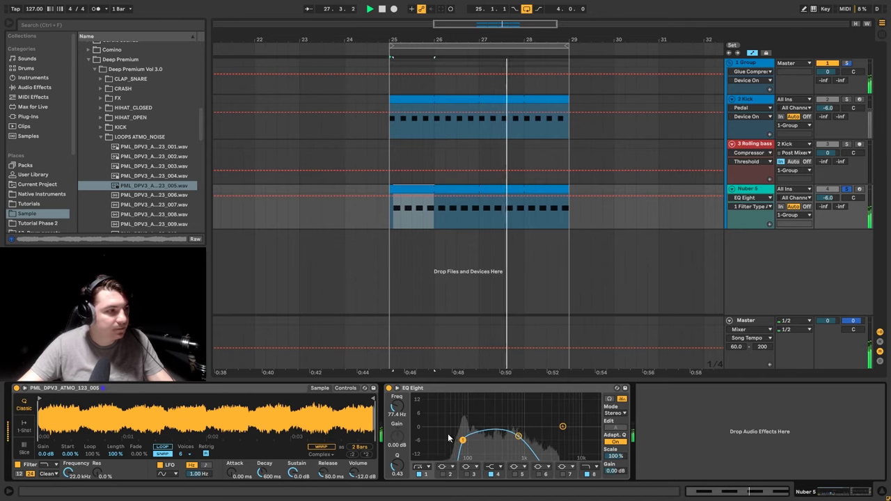
{"action": "key", "text": "space"}
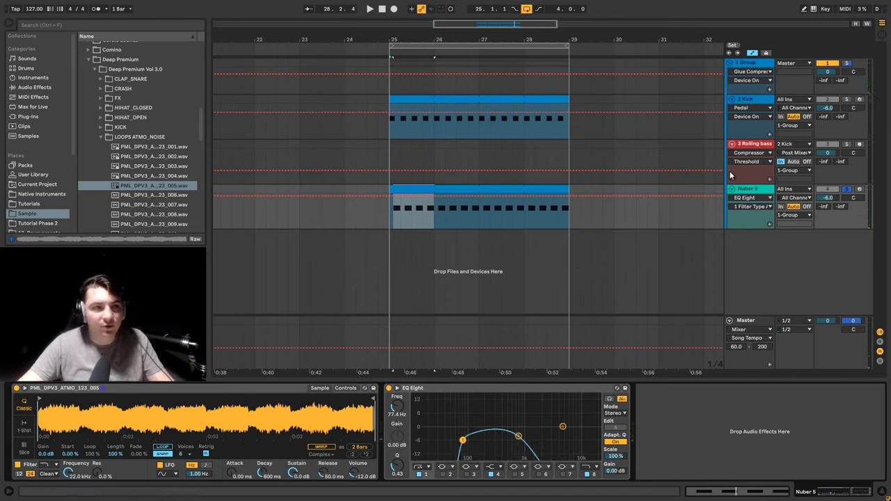
{"action": "key", "text": "ctrl+f"}
{"action": "type", "text": "c"}
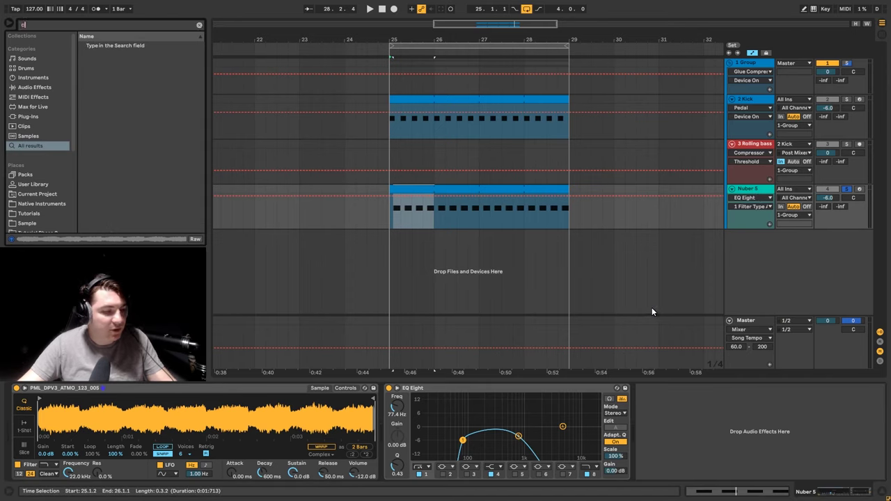
{"action": "type", "text": "omp"}
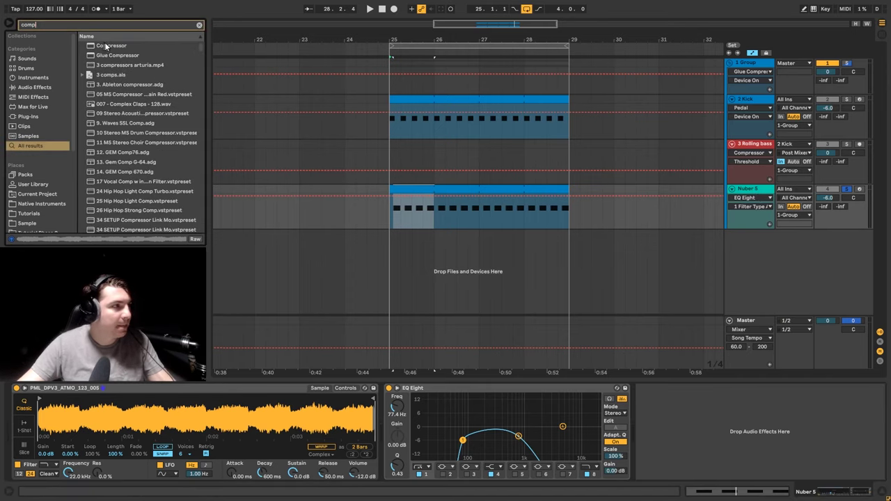
{"action": "left_click_drag", "start_coordinate": [106, 46], "coordinate": [701, 420]}
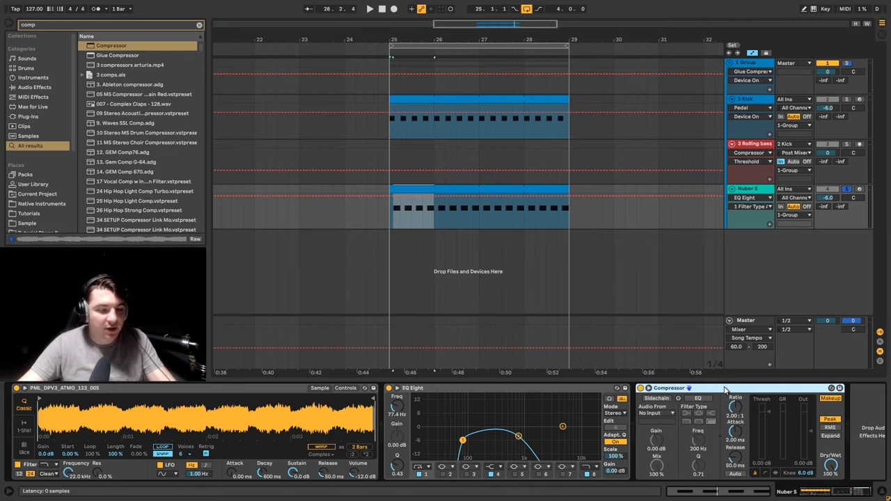
{"action": "key", "text": "Delete"}
- Copy the sidechain Compressor from 3 Rolling bass after EQ Eight on Nuber 5, rename that track "The Layer bass", and play the loop
{"action": "left_click", "coordinate": [751, 145]}
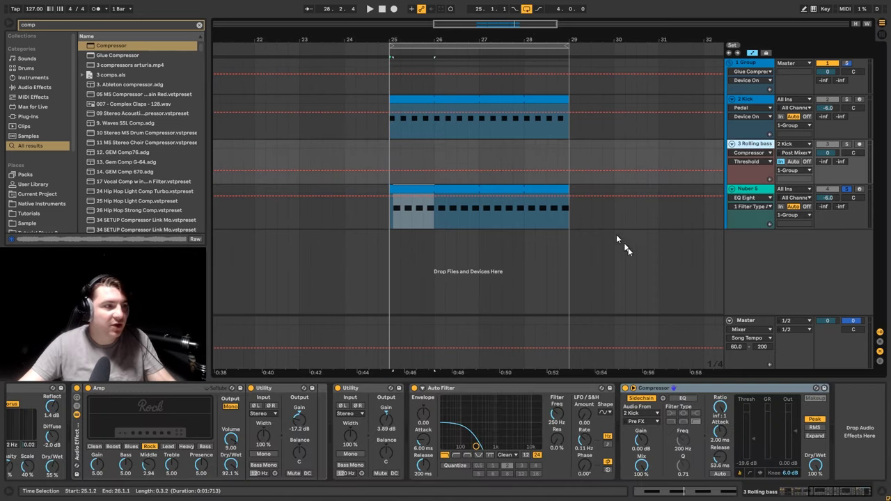
{"action": "left_click", "coordinate": [649, 392]}
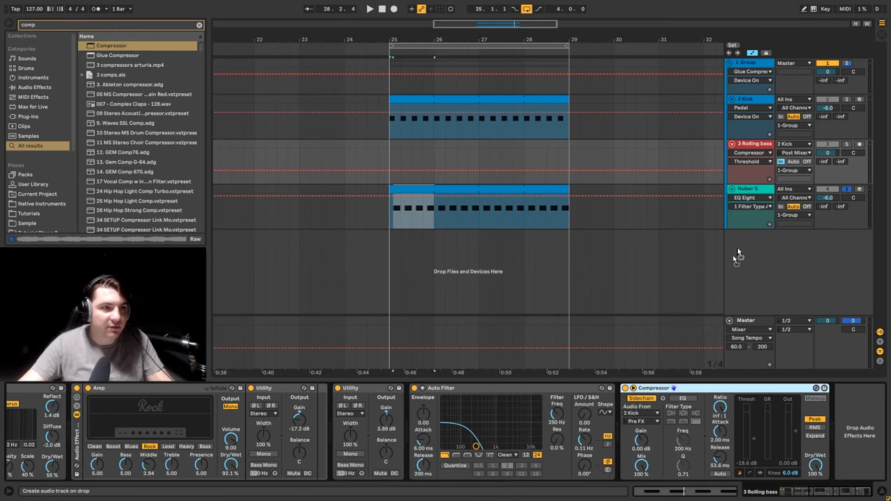
{"action": "left_click", "coordinate": [758, 189]}
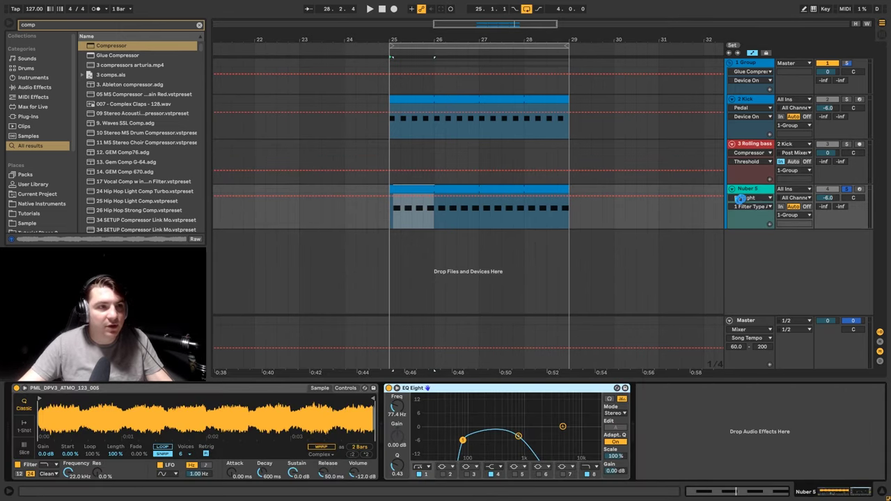
{"action": "left_click_drag", "start_coordinate": [741, 198], "coordinate": [742, 197]}
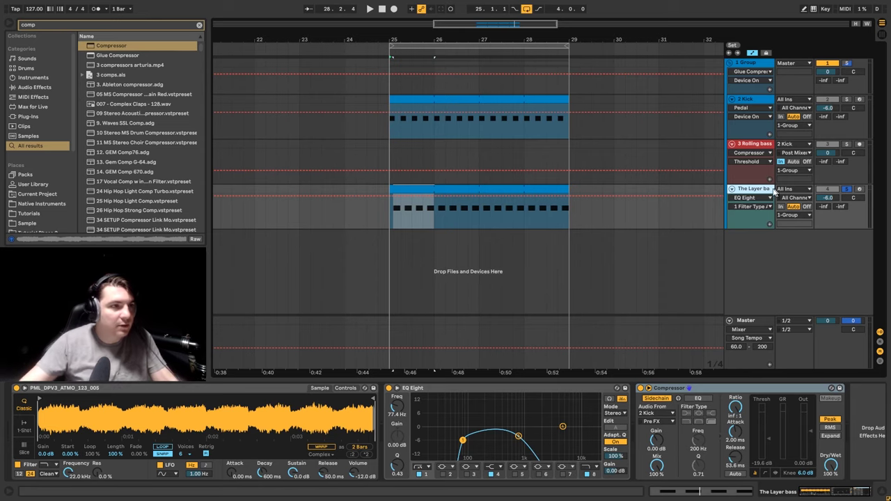
{"action": "key", "text": "space"}
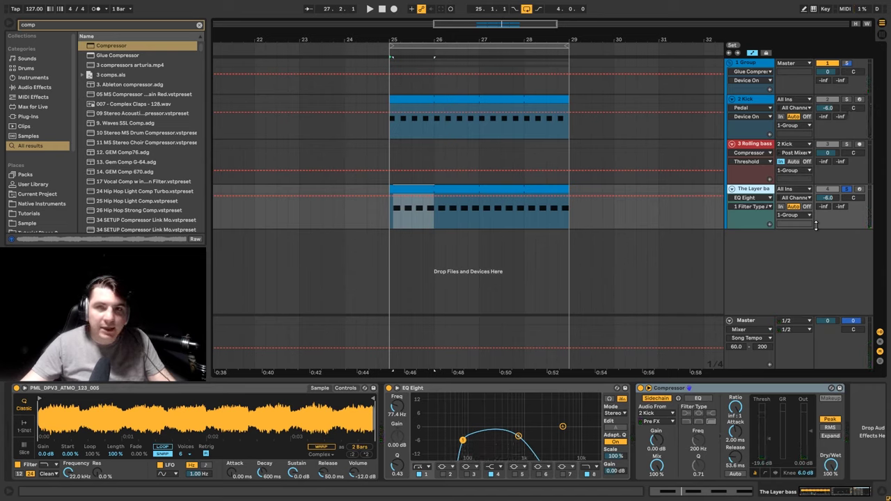
- Search for "rever" and add Reverb between EQ Eight and the Compressor on The Layer bass track
{"action": "key", "text": "ctrl+f"}
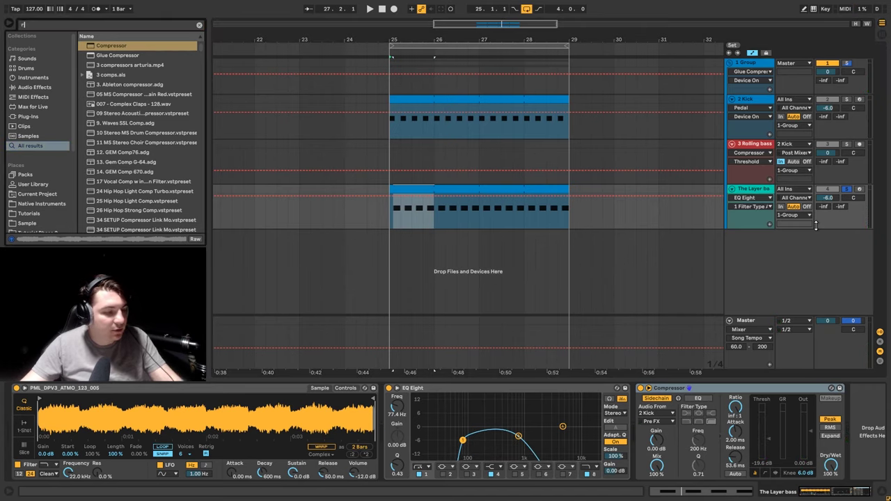
{"action": "type", "text": "rever"}
{"action": "left_click_drag", "start_coordinate": [110, 47], "coordinate": [632, 417]}
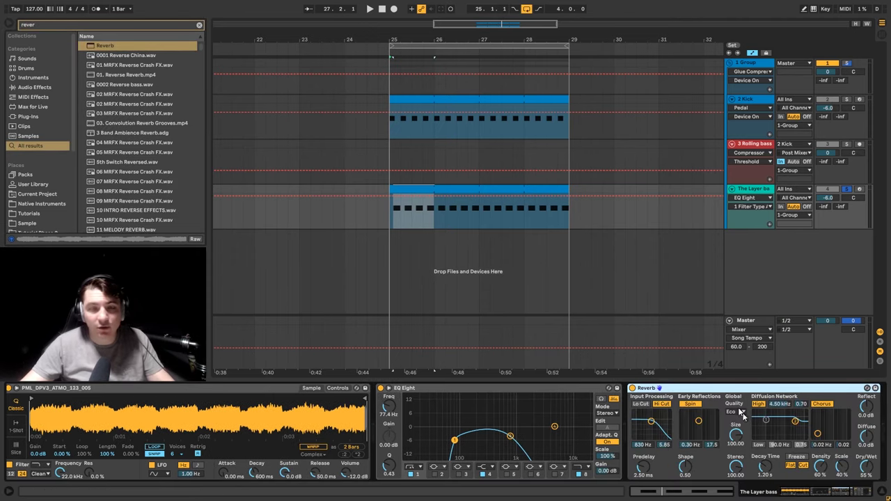
- During playback, set the layer's Reverb to High 4.09 kHz, Decay Time 1.60 s, Size 2.74 and Stereo 18.10
{"action": "key", "text": "space"}
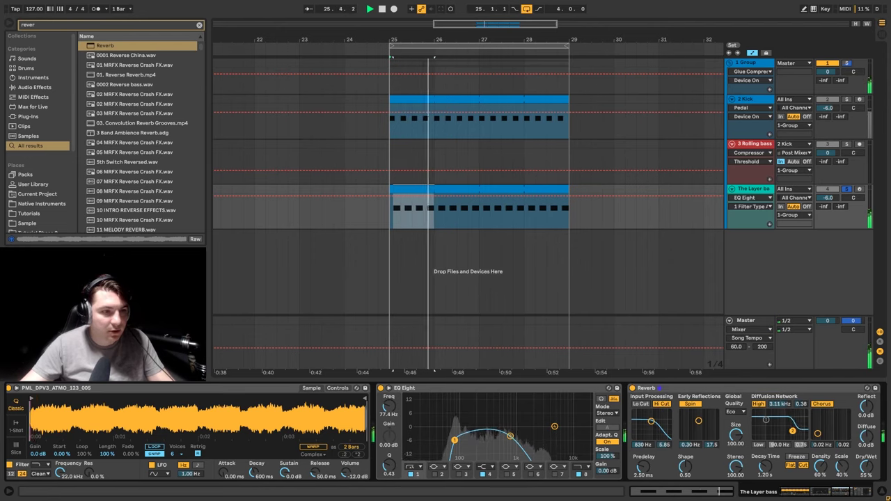
{"action": "left_click_drag", "start_coordinate": [793, 431], "coordinate": [794, 429]}
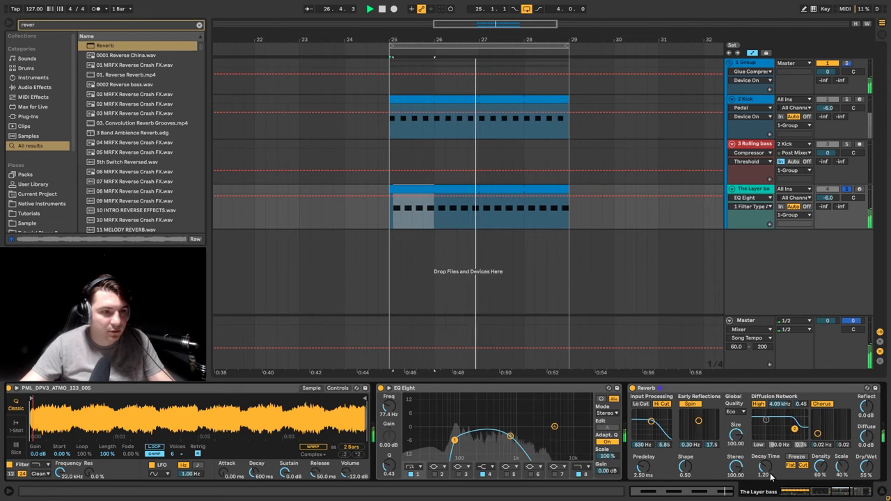
{"action": "left_click_drag", "start_coordinate": [770, 476], "coordinate": [741, 500]}
{"action": "left_click_drag", "start_coordinate": [736, 434], "coordinate": [736, 497]}
{"action": "mouse_move", "coordinate": [736, 466]}
{"action": "left_mouse_down"}
{"action": "mouse_move", "coordinate": [736, 495]}
{"action": "mouse_move", "coordinate": [736, 465]}
{"action": "left_mouse_up"}
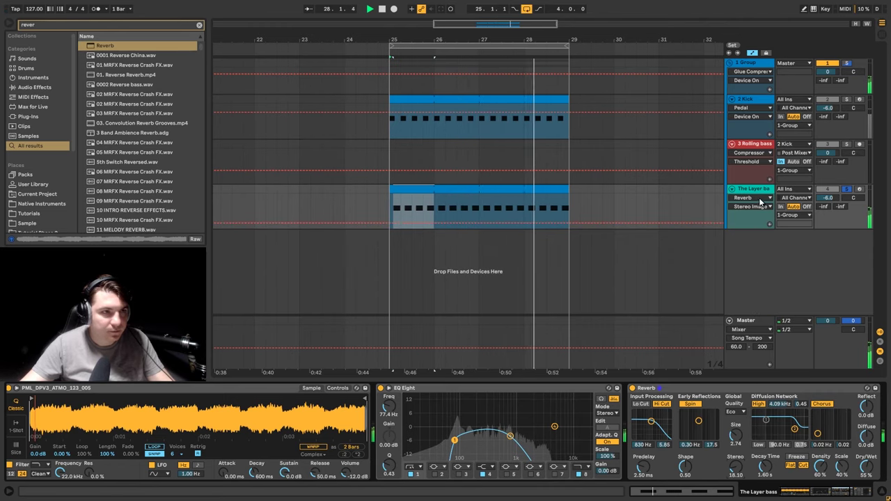
- On the 3 Rolling bass track's Reverb, set Stereo to 0.00 and Size to 1.23 while the loop plays
{"action": "left_click", "coordinate": [754, 145]}
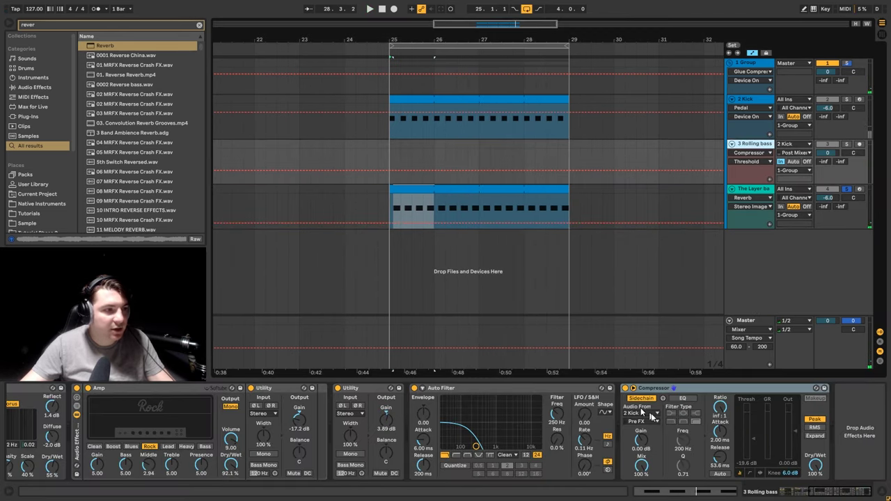
{"action": "left_click_drag", "start_coordinate": [820, 494], "coordinate": [603, 485]}
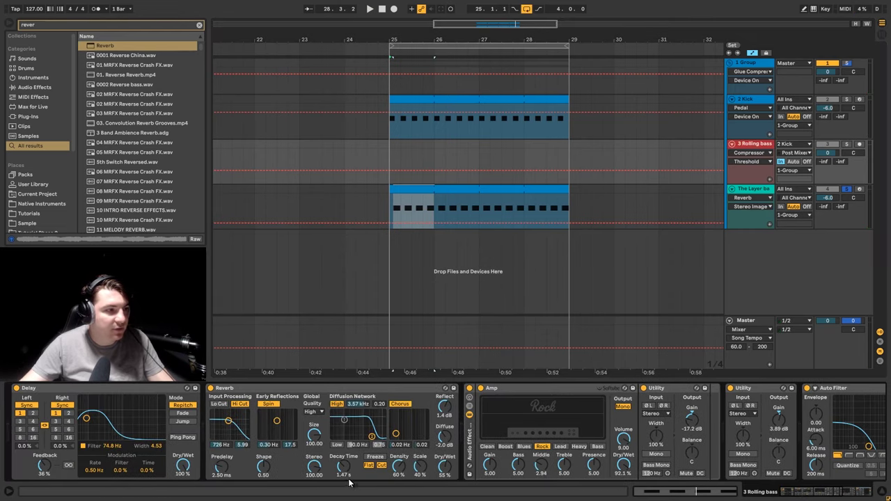
{"action": "key", "text": "space"}
{"action": "left_click_drag", "start_coordinate": [314, 465], "coordinate": [314, 500]}
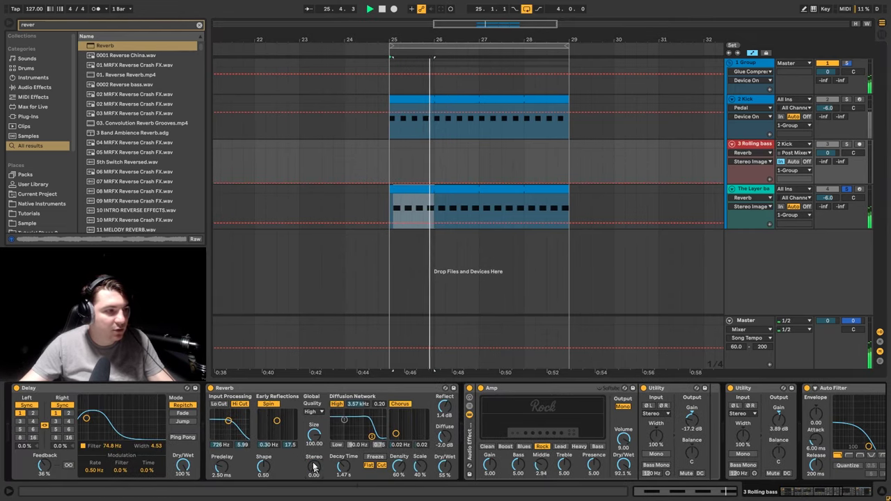
{"action": "left_click_drag", "start_coordinate": [314, 435], "coordinate": [314, 491]}
{"action": "key", "text": "space"}
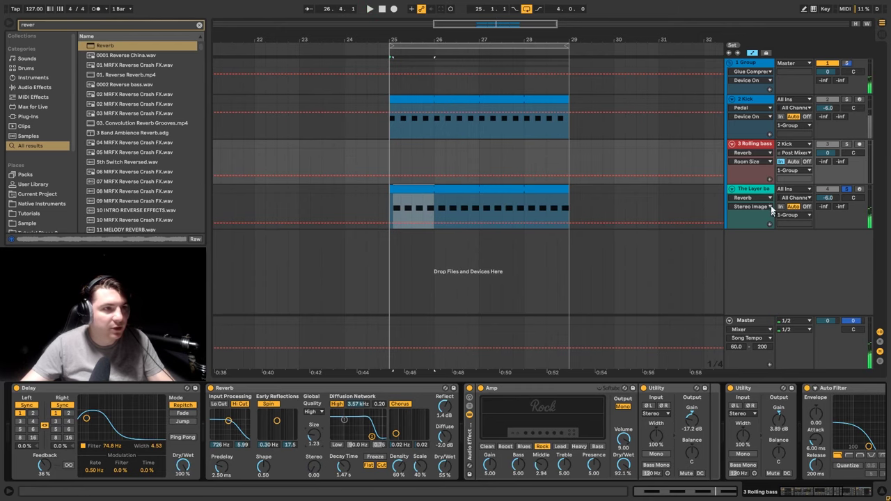
- Solo 2 Kick and 3 Rolling bass, play them, and set the Rolling bass Reverb's Stereo to 8.57 and Size to 0.63
{"action": "left_click", "coordinate": [847, 64]}
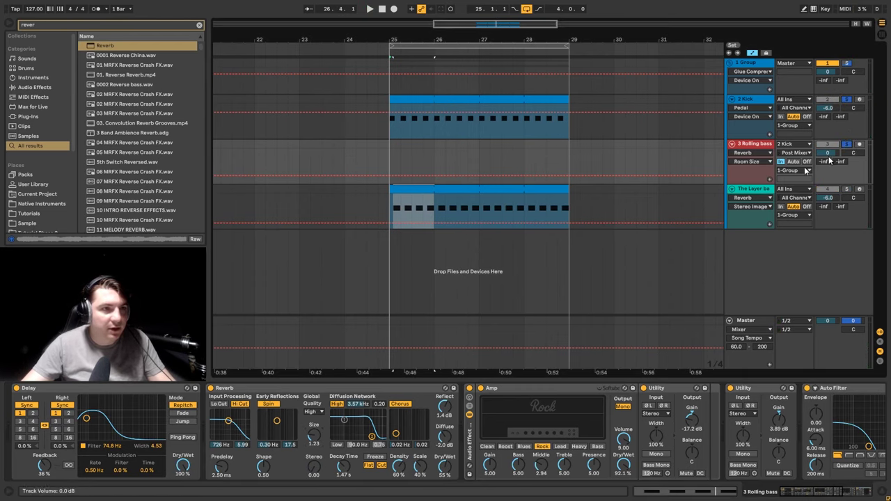
{"action": "key", "text": "space"}
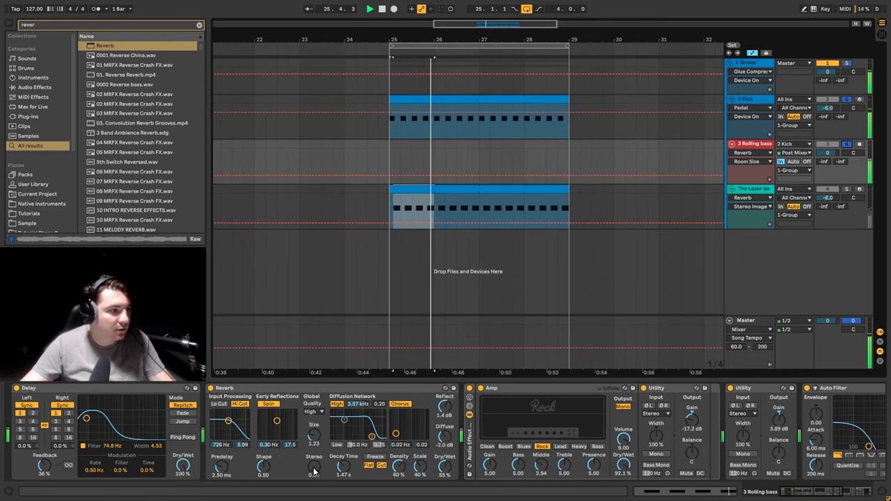
{"action": "left_click_drag", "start_coordinate": [314, 472], "coordinate": [311, 437]}
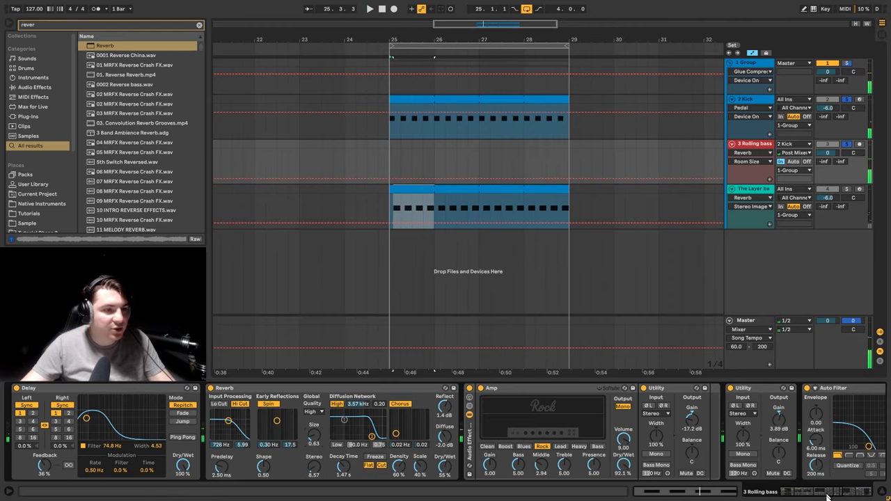
- Select The Layer bass track, solo it alone and play the loop briefly
{"action": "scroll", "coordinate": [736, 437], "scroll_direction": "right", "scroll_amount": 5}
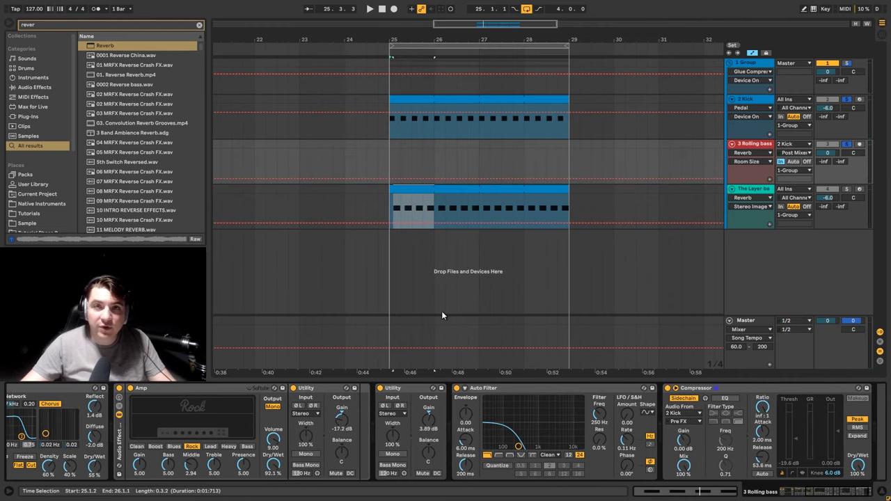
{"action": "left_click", "coordinate": [763, 189]}
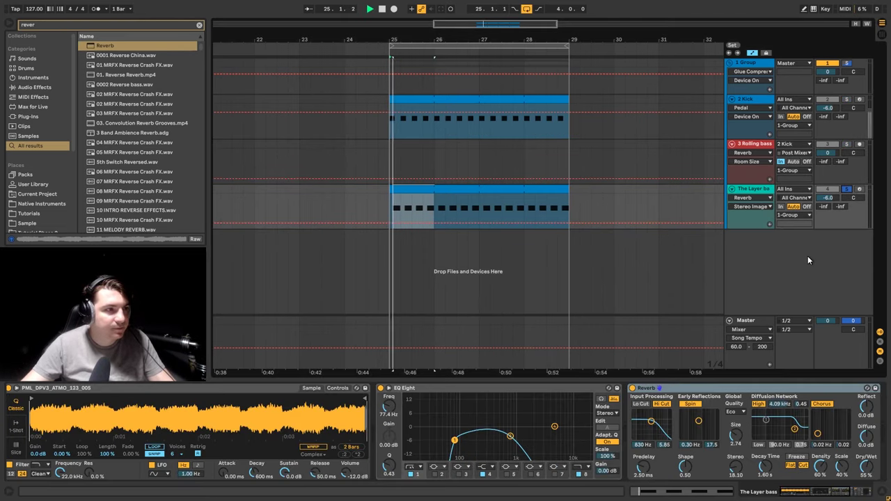
{"action": "left_click_drag", "start_coordinate": [829, 492], "coordinate": [859, 492]}
{"action": "key", "text": "space"}
- Search for "overd", add Overdrive between Reverb and Compressor, and set it to 786 Hz, bandwidth 4.22 and Tone 28% during playback
{"action": "key", "text": "ctrl+f"}
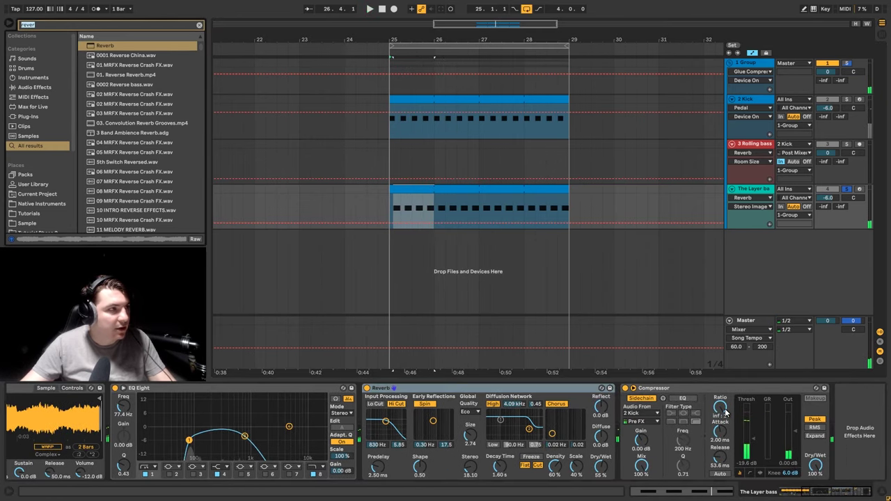
{"action": "key", "text": "BackSpace"}
{"action": "type", "text": "di"}
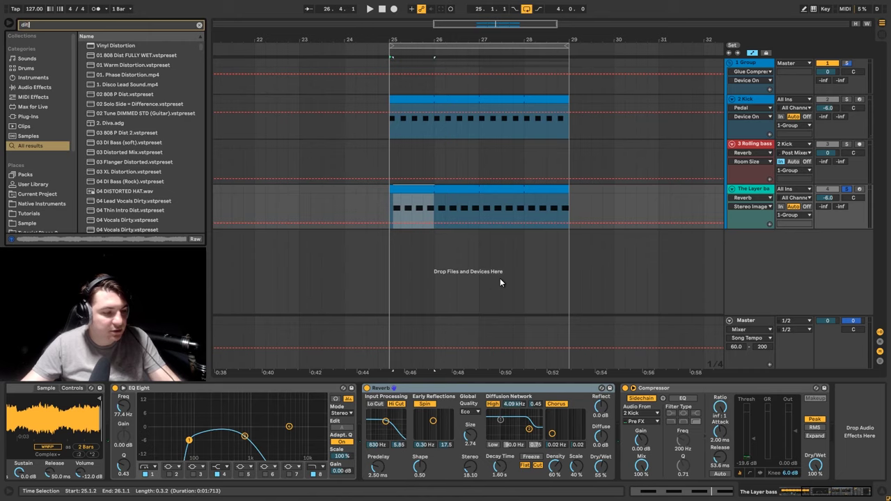
{"action": "key", "text": "BackSpace"}
{"action": "key", "text": "BackSpace"}
{"action": "key", "text": "BackSpace"}
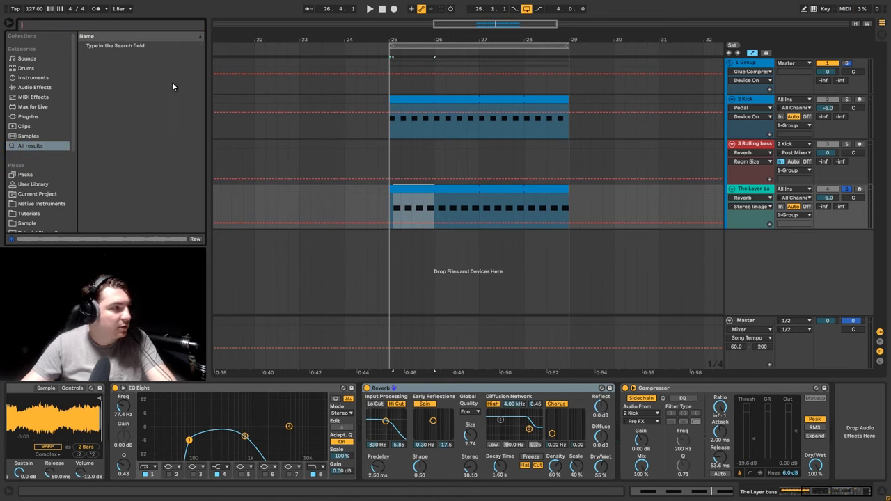
{"action": "type", "text": "overd"}
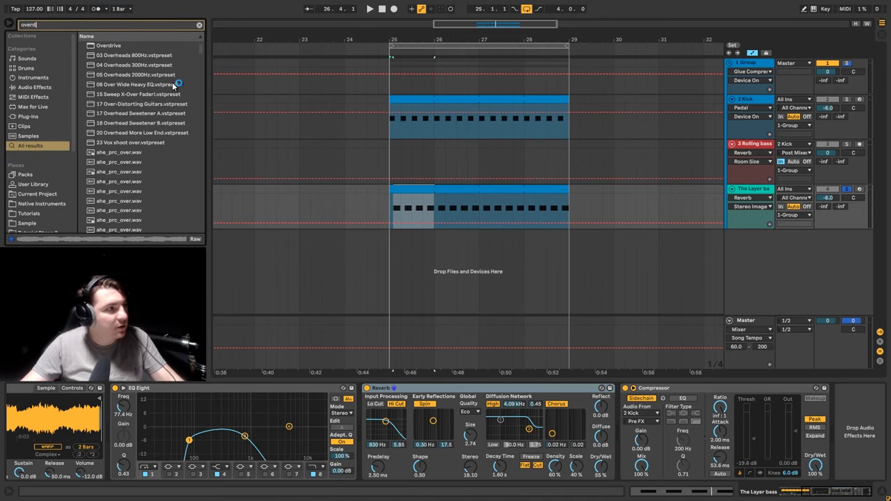
{"action": "mouse_move", "coordinate": [108, 45]}
{"action": "left_mouse_down"}
{"action": "mouse_move", "coordinate": [627, 380]}
{"action": "mouse_move", "coordinate": [625, 417]}
{"action": "left_mouse_up"}
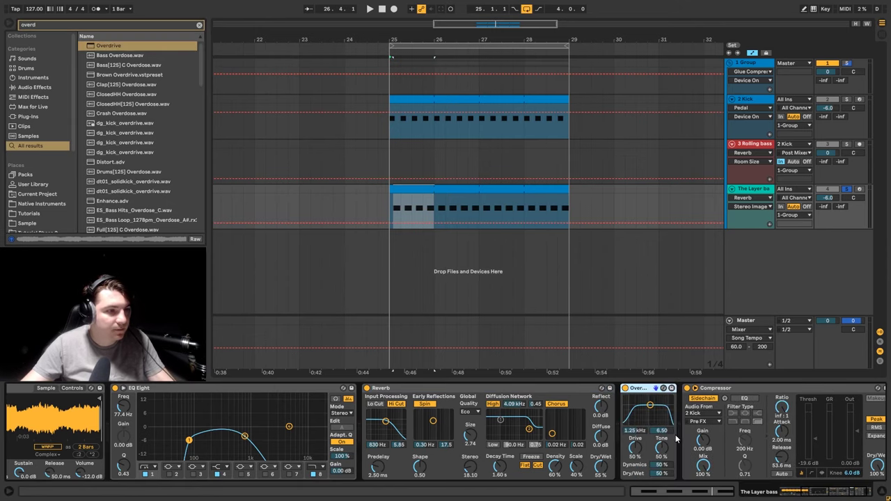
{"action": "key", "text": "space"}
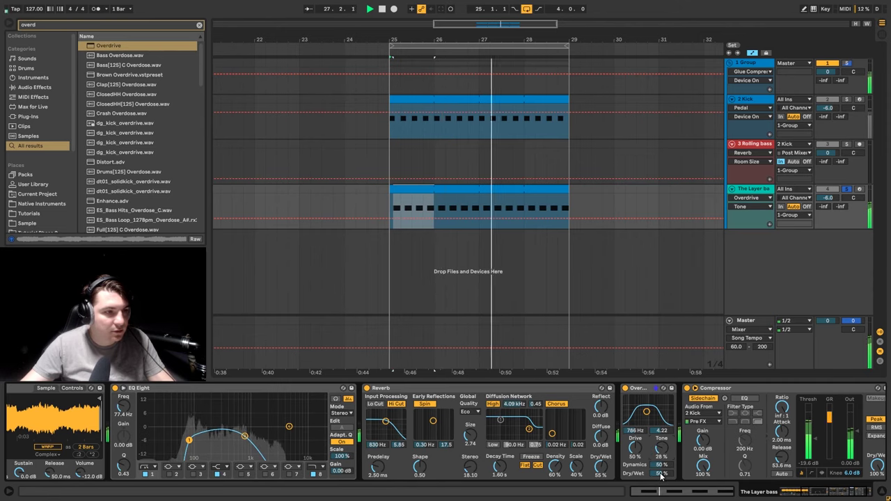
- Search for "util", add Utility after Overdrive and set its Gain to -6.11 dB while the loop plays
{"action": "key", "text": "ctrl+f"}
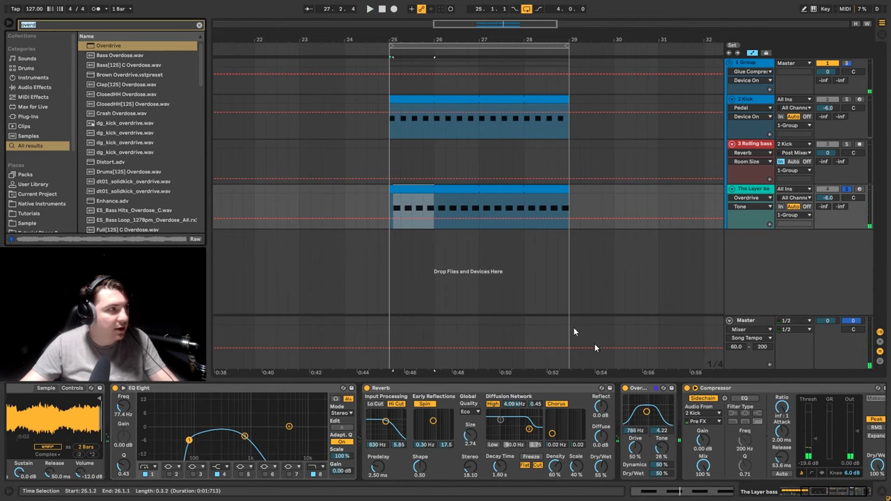
{"action": "type", "text": "util"}
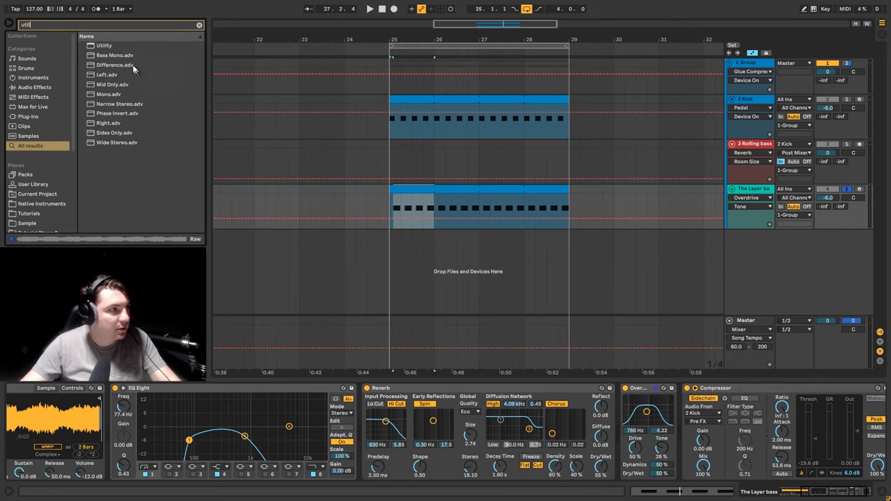
{"action": "left_click", "coordinate": [108, 47]}
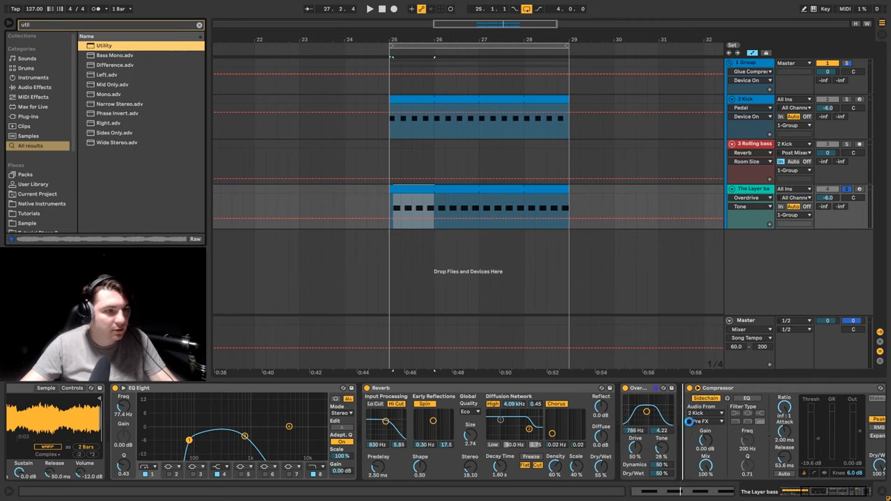
{"action": "key", "text": "Return"}
{"action": "key", "text": "space"}
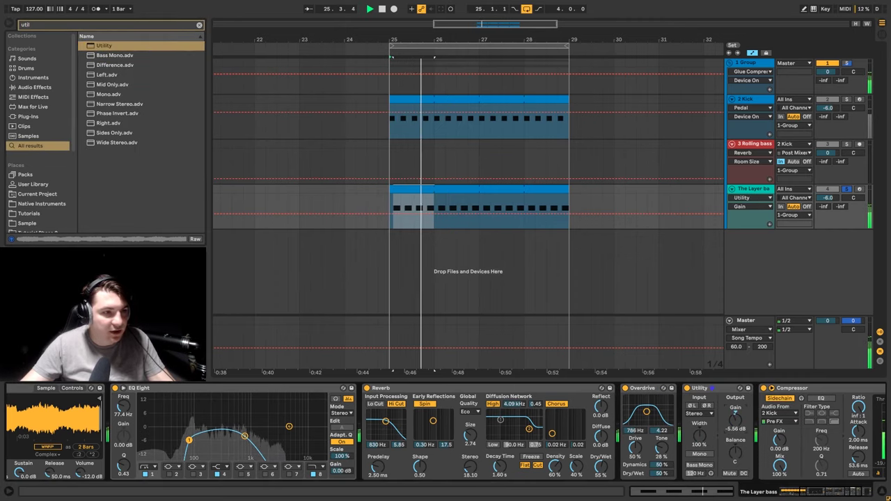
- Group Overdrive and Utility into a rack and level-match it by toggling the rack during playback, setting Utility's Gain to -10.6 dB
{"action": "left_click", "coordinate": [700, 392], "text": "shift"}
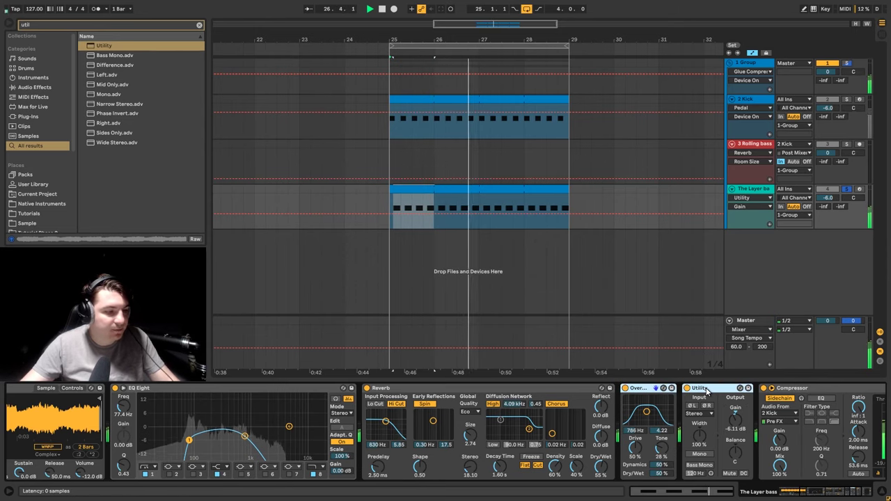
{"action": "key", "text": "ctrl+g"}
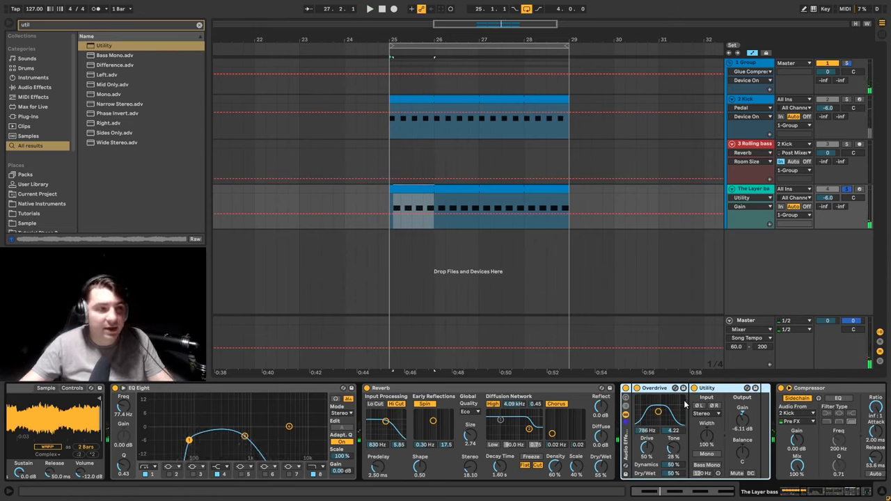
{"action": "key", "text": "space"}
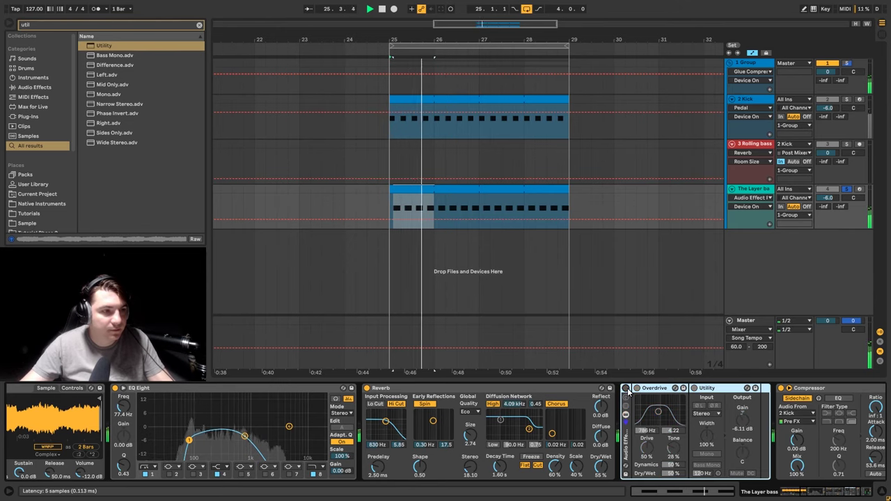
{"action": "left_click", "coordinate": [625, 388]}
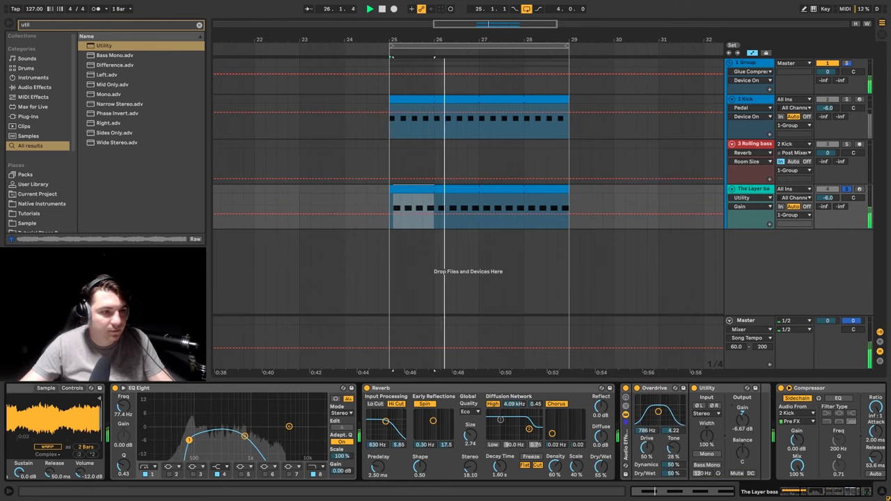
{"action": "left_click", "coordinate": [626, 388]}
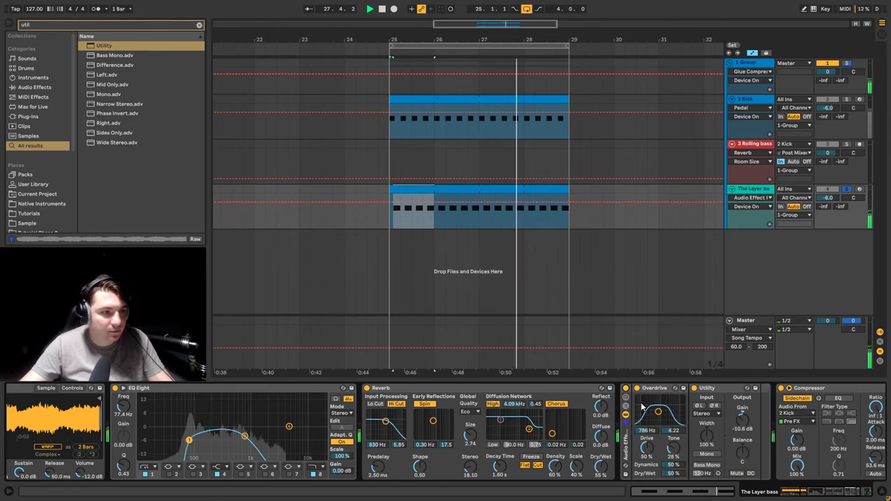
{"action": "left_click", "coordinate": [626, 389]}
{"action": "left_click", "coordinate": [626, 389]}
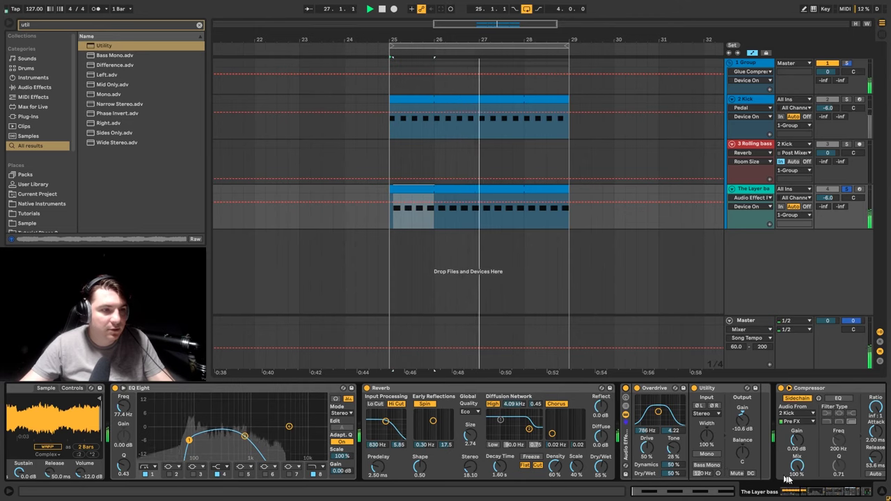
{"action": "key", "text": "space"}
- Search for "eq", add EQ Eight between the rack and the Compressor, and shape a low cut and a 4.74 kHz high cut with Q 0.56
{"action": "left_click_drag", "start_coordinate": [811, 492], "coordinate": [822, 494]}
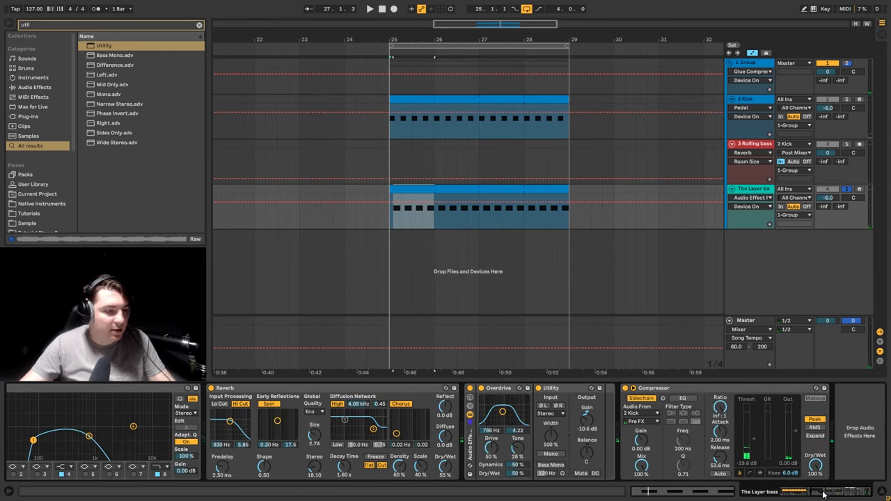
{"action": "key", "text": "ctrl+f"}
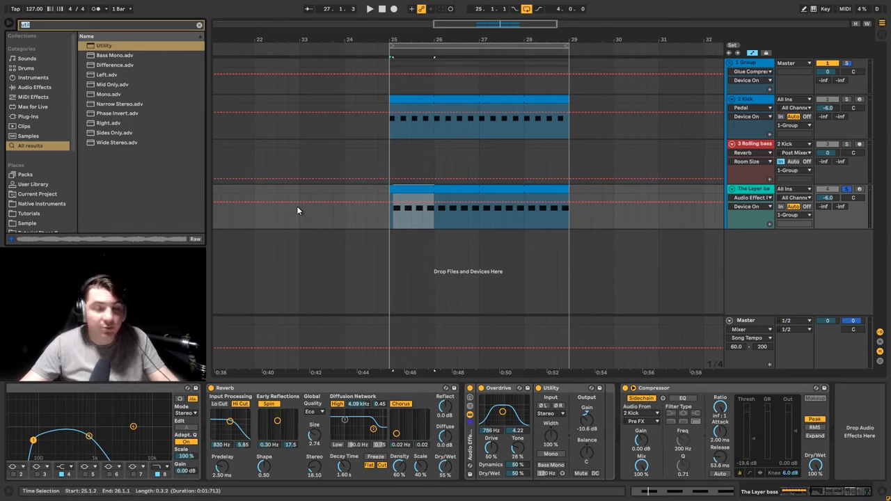
{"action": "key", "text": "BackSpace"}
{"action": "type", "text": "eq"}
{"action": "mouse_move", "coordinate": [105, 56]}
{"action": "left_mouse_down"}
{"action": "mouse_move", "coordinate": [401, 302]}
{"action": "mouse_move", "coordinate": [626, 426]}
{"action": "mouse_move", "coordinate": [627, 418]}
{"action": "left_mouse_up"}
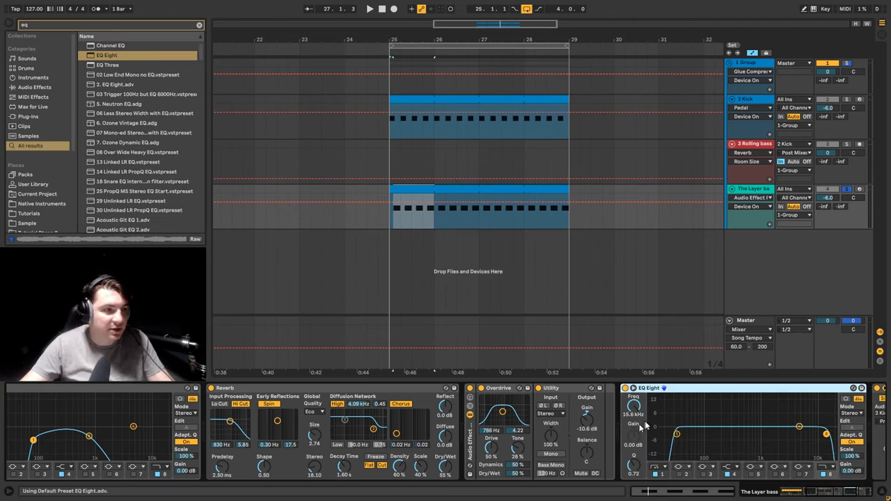
{"action": "key", "text": "space"}
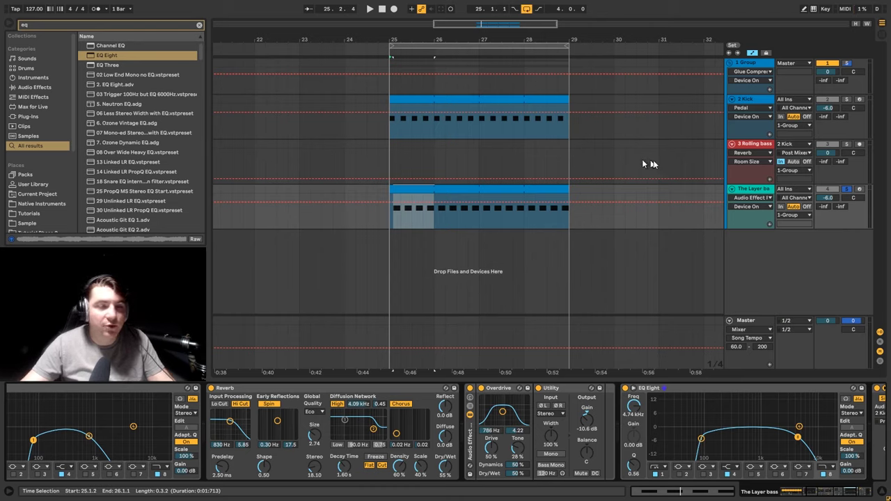
- Unsolo The Layer bass track and set its volume to -14.9 dB while all tracks play
{"action": "left_click", "coordinate": [845, 190]}
{"action": "key", "text": "space"}
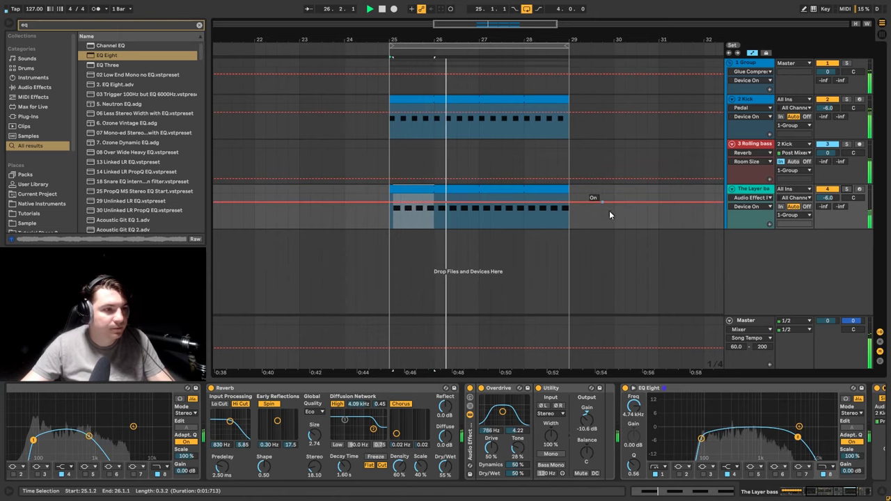
{"action": "left_click_drag", "start_coordinate": [827, 198], "coordinate": [827, 224]}
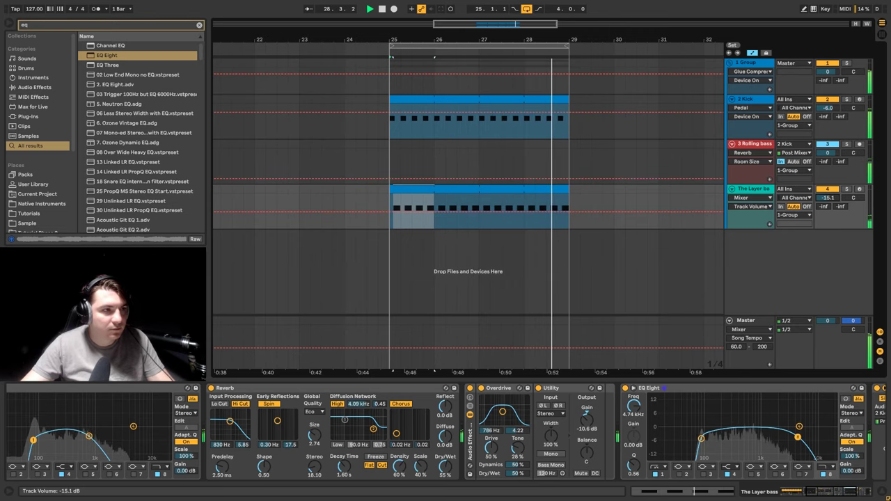
- Duplicate the Compressor on the 3 Rolling bass track and set the copy's sidechain source to 3 Rolling bass
{"action": "left_click", "coordinate": [758, 144]}
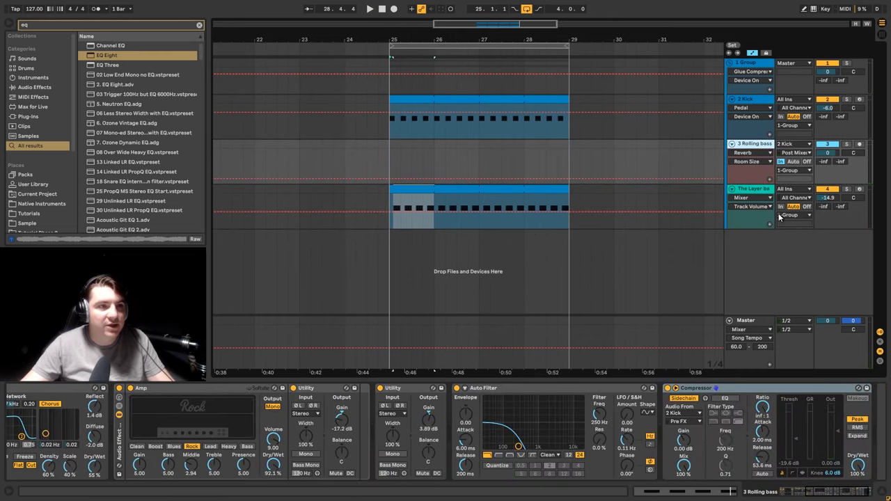
{"action": "left_click", "coordinate": [797, 482]}
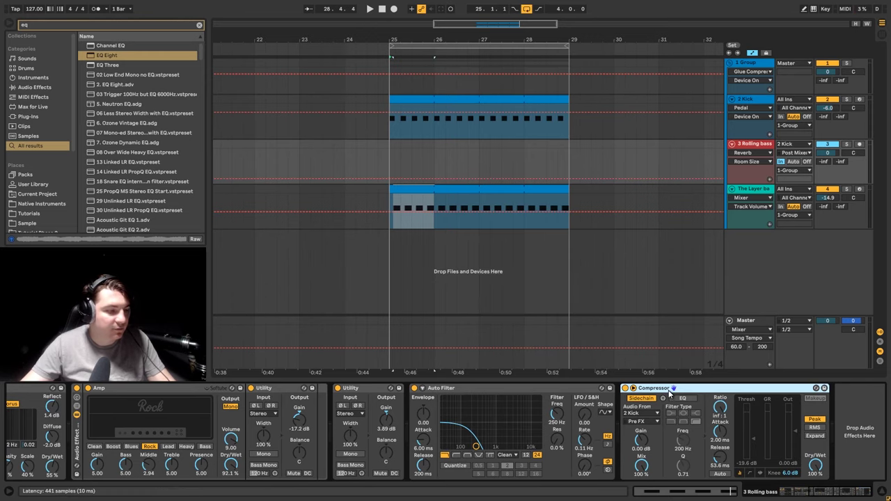
{"action": "key", "text": "ctrl+d"}
{"action": "left_click", "coordinate": [691, 414]}
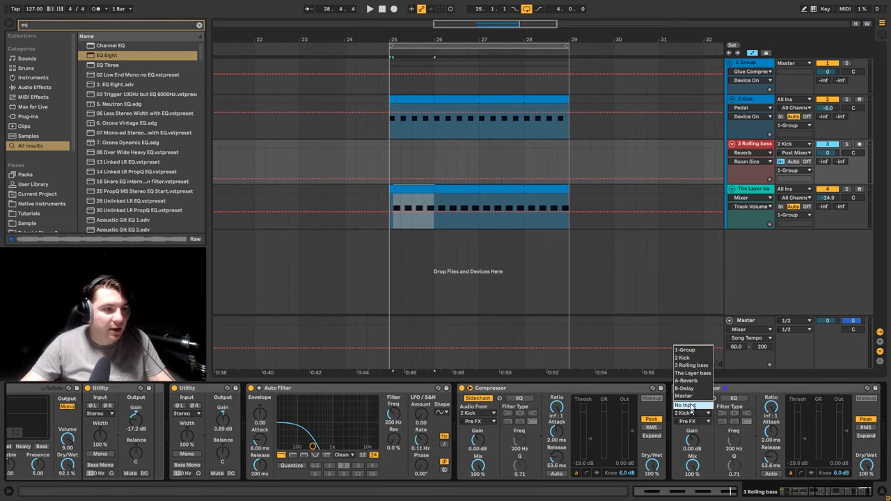
{"action": "left_click", "coordinate": [690, 366]}
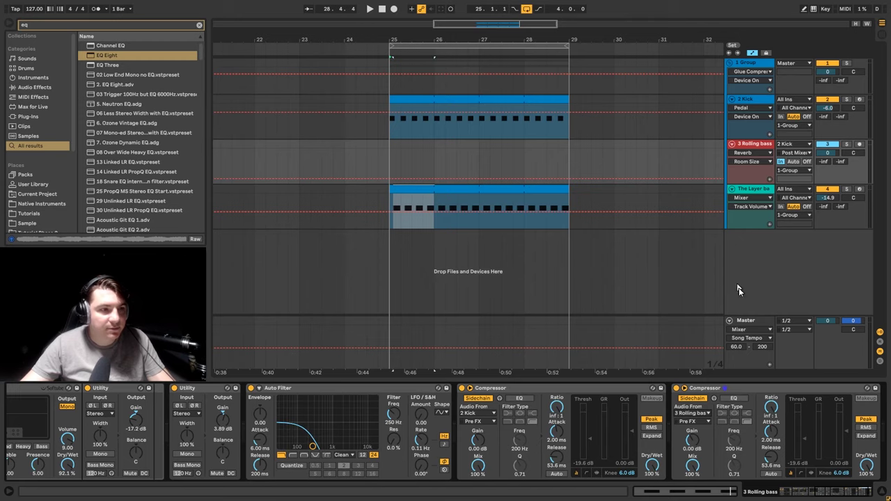
- Play the loop and set the duplicated Compressor's sidechain tap point to Audio Effect Rack | Chain | Post FX
{"action": "key", "text": "space"}
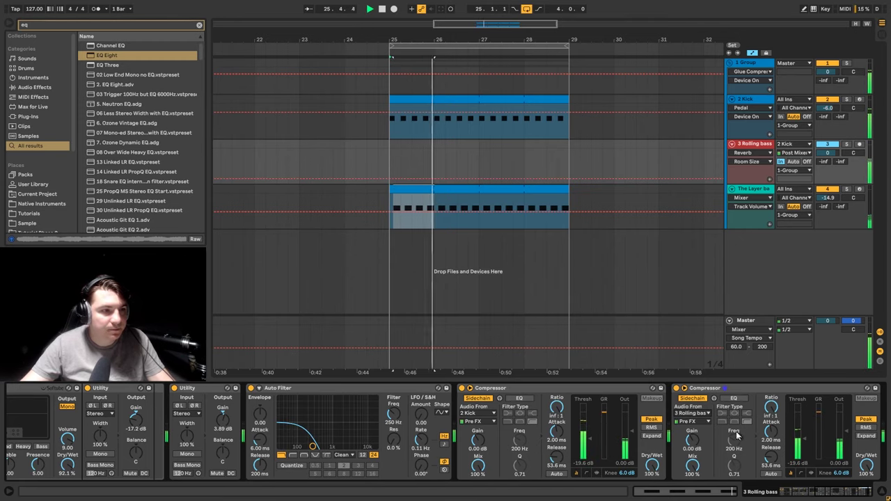
{"action": "left_click", "coordinate": [699, 422]}
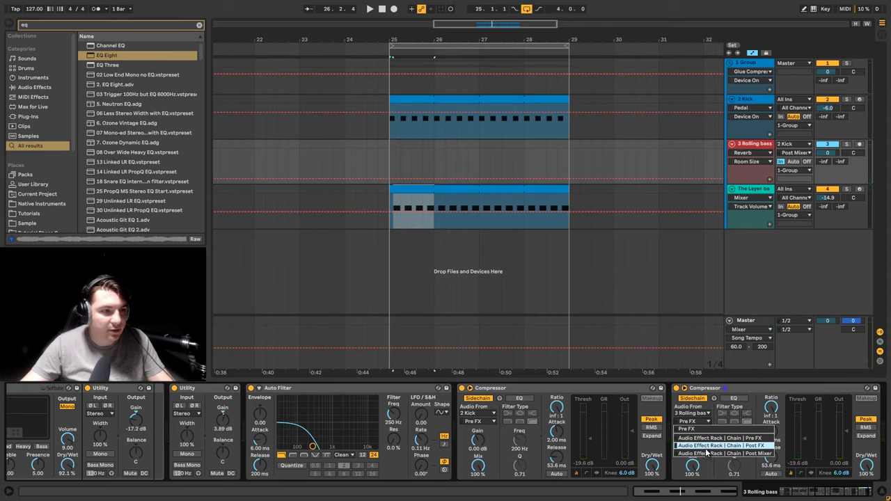
{"action": "left_click", "coordinate": [706, 447]}
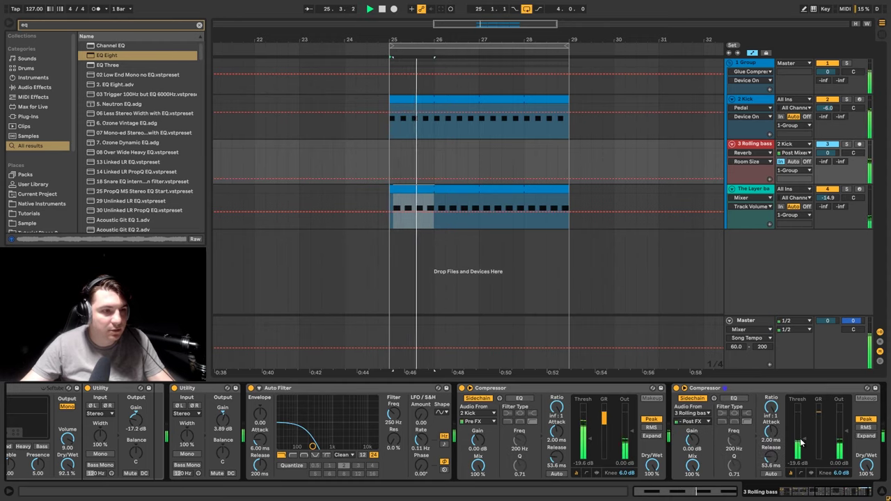
- During playback, set the duplicated Compressor's Threshold to -24.0 dB, Release to 1.79 ms and Attack to 0.19 ms
{"action": "left_click_drag", "start_coordinate": [803, 438], "coordinate": [771, 486]}
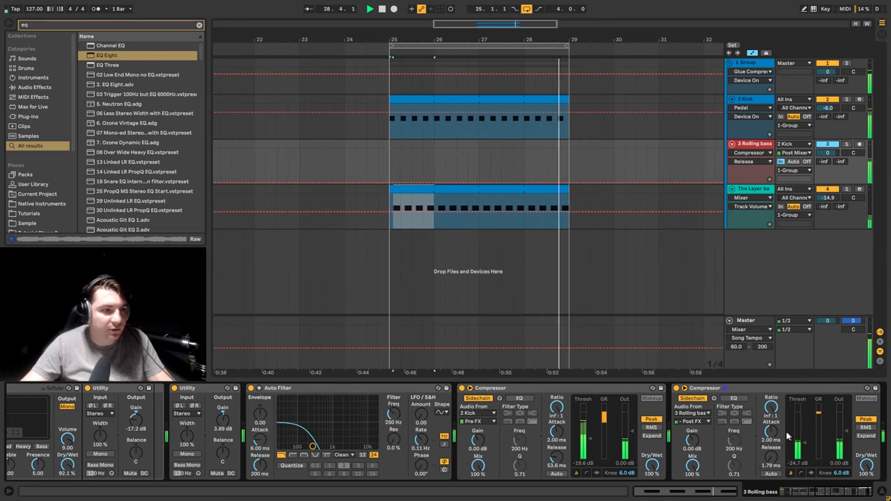
{"action": "left_click_drag", "start_coordinate": [775, 431], "coordinate": [774, 449]}
{"action": "left_click", "coordinate": [805, 445]}
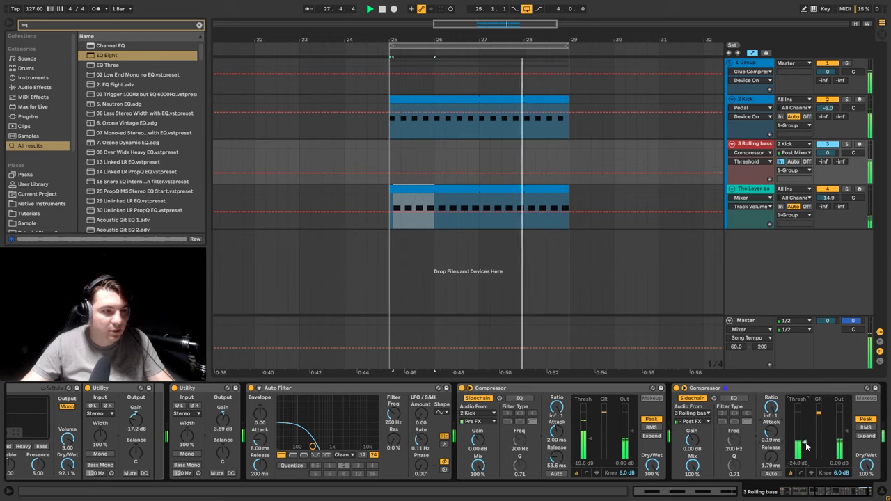
- Bypass the duplicated Compressor and set The Layer bass track's volume to -14.8 dB
{"action": "left_click", "coordinate": [675, 389]}
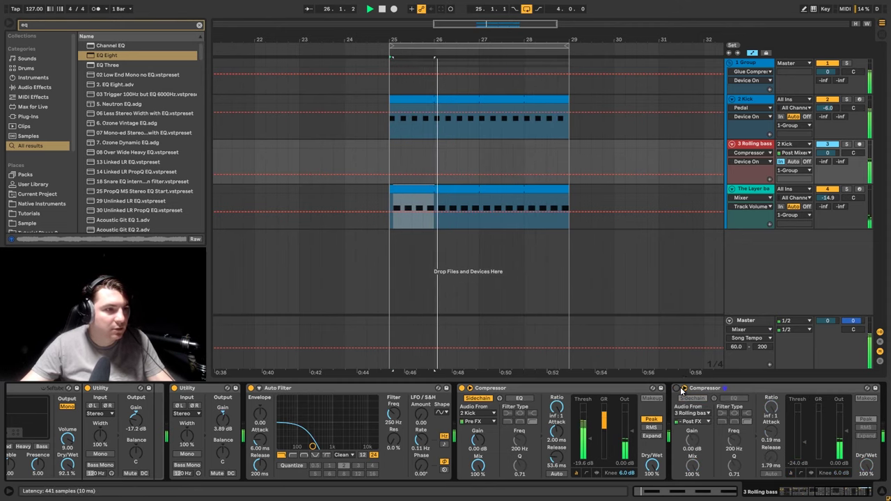
{"action": "left_click_drag", "start_coordinate": [824, 199], "coordinate": [824, 196]}
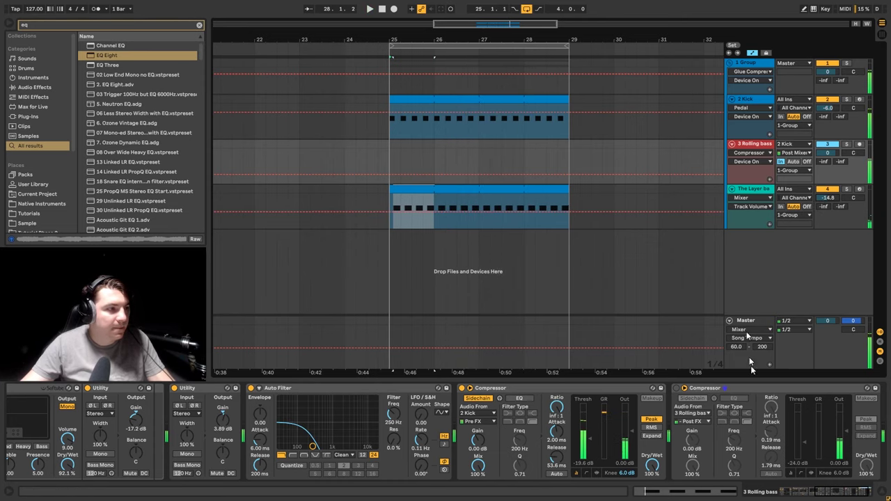
- Re-enable the duplicated Compressor on 3 Rolling bass and move it to the end of The Layer bass track's device chain
{"action": "left_click_drag", "start_coordinate": [827, 495], "coordinate": [735, 497]}
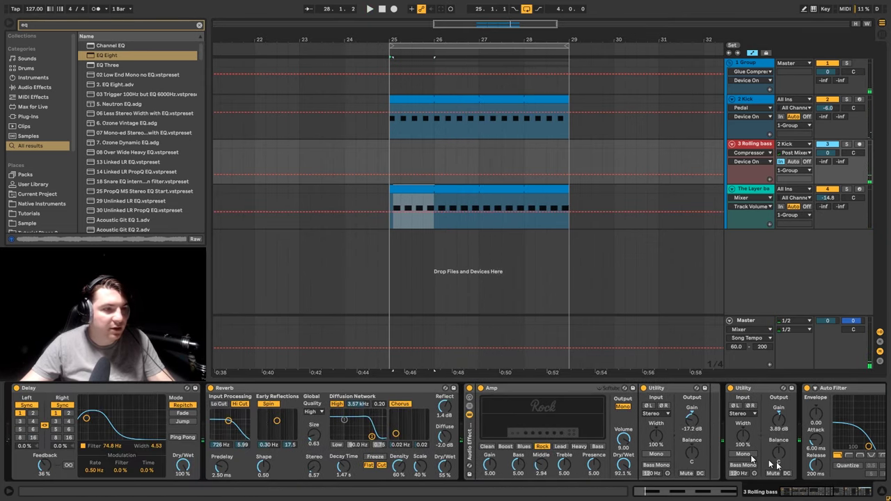
{"action": "left_click", "coordinate": [758, 196]}
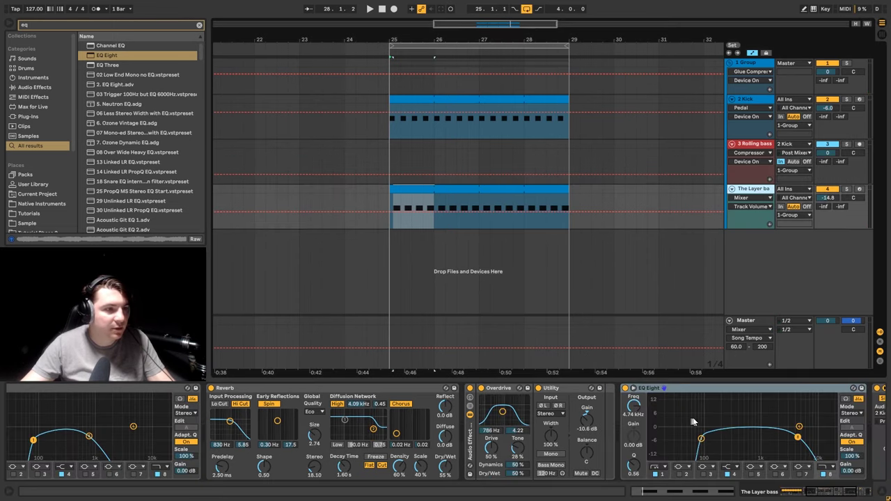
{"action": "left_click", "coordinate": [804, 493]}
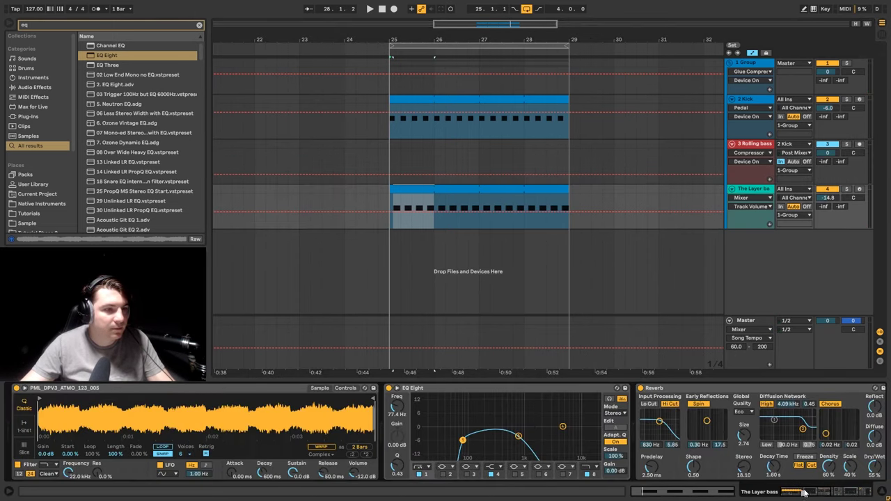
{"action": "left_click", "coordinate": [752, 145]}
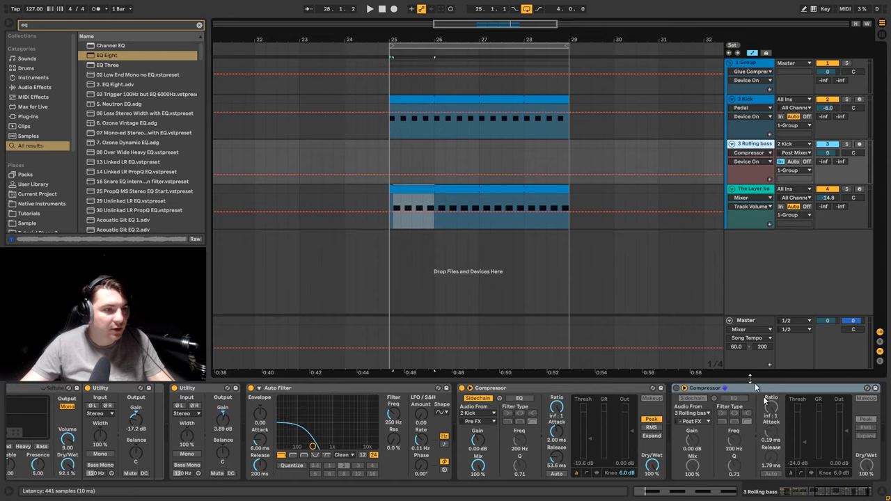
{"action": "left_click", "coordinate": [676, 388]}
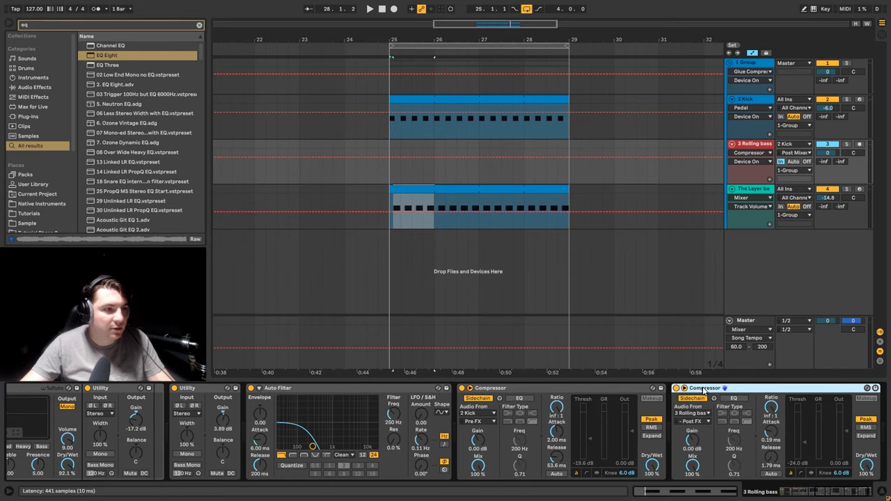
{"action": "left_click", "coordinate": [748, 188]}
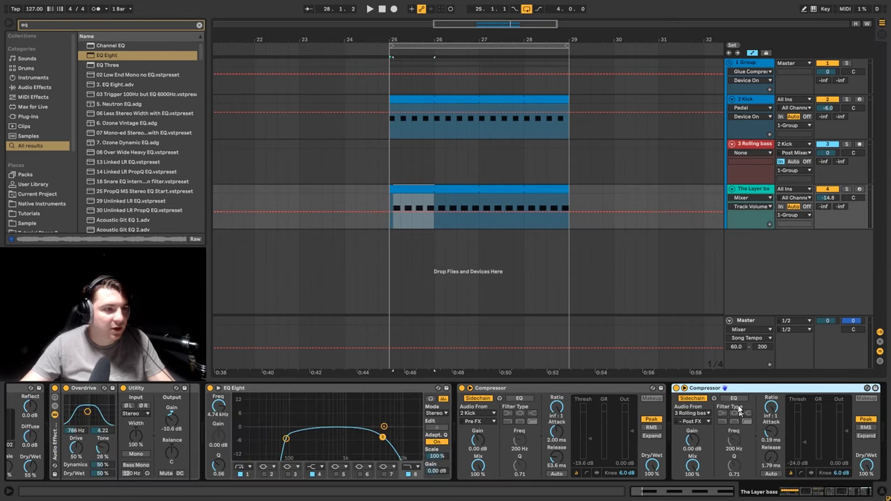
- During playback, set the moved Compressor's Threshold to -22.6 dB and compare the layer with the Compressor bypassed and active
{"action": "key", "text": "space"}
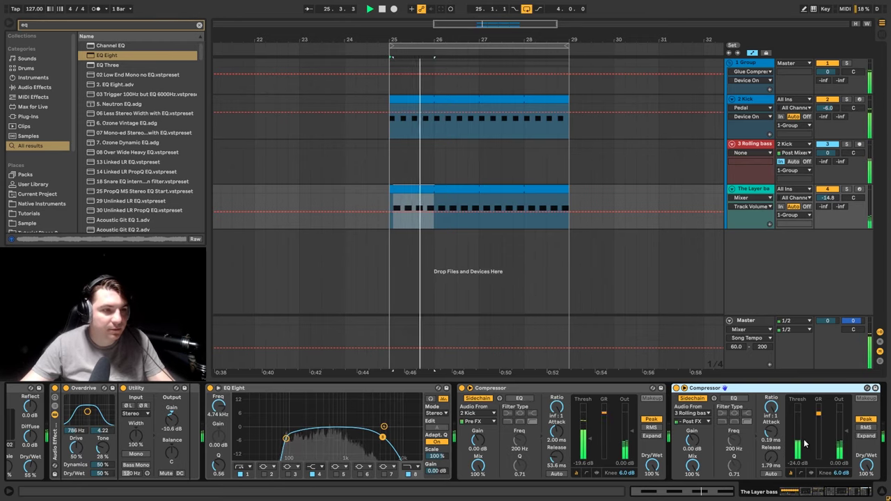
{"action": "mouse_move", "coordinate": [806, 444]}
{"action": "left_mouse_down"}
{"action": "mouse_move", "coordinate": [806, 481]}
{"action": "mouse_move", "coordinate": [805, 441]}
{"action": "left_mouse_up"}
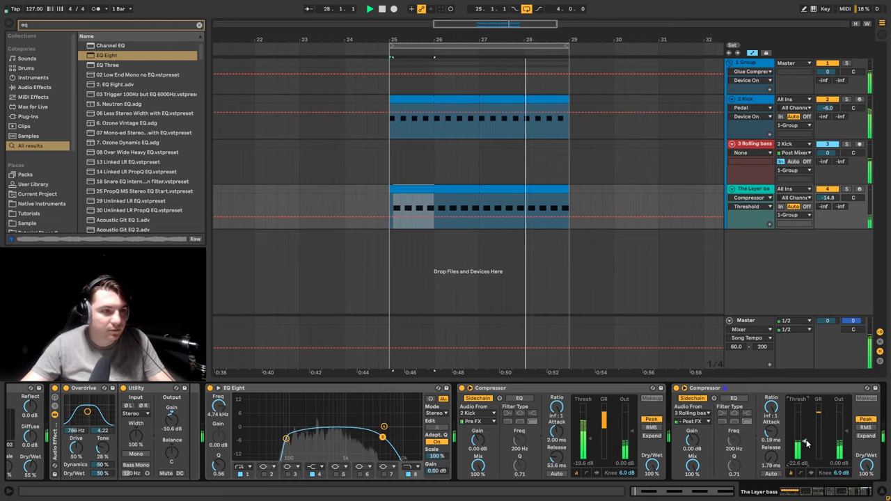
{"action": "left_click", "coordinate": [676, 389]}
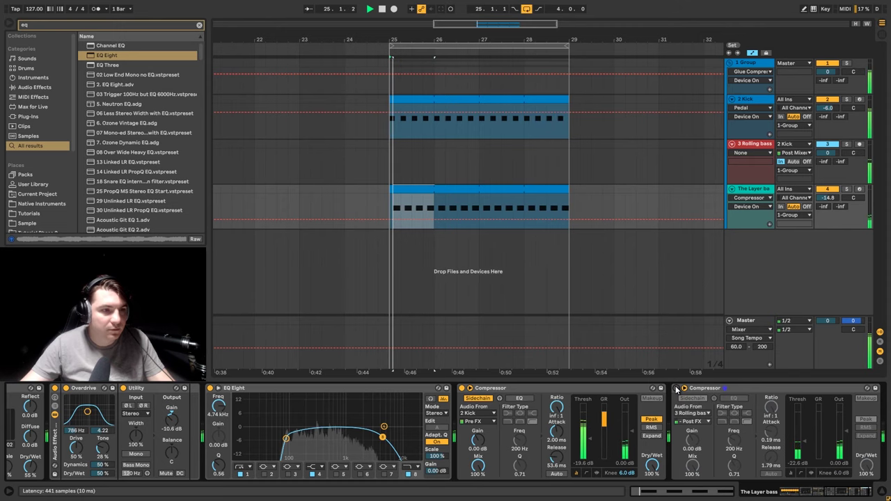
{"action": "left_click", "coordinate": [676, 389]}
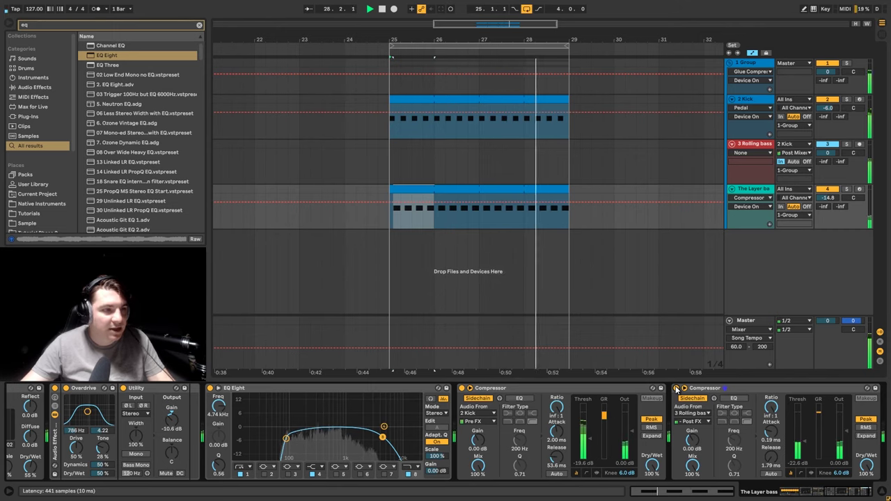
- Set the moved Compressor's sidechain Gain to 10.7 dB and Threshold to -13.1 dB, comparing the layer with it bypassed and active
{"action": "left_click_drag", "start_coordinate": [692, 439], "coordinate": [692, 384]}
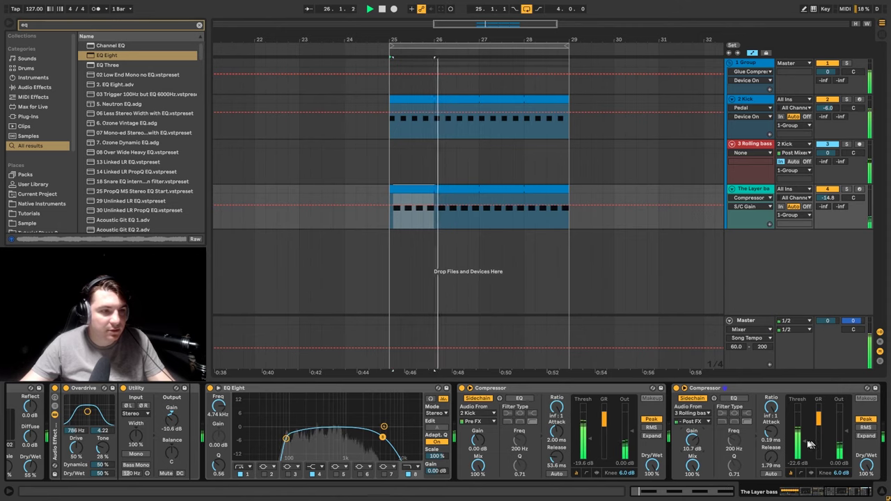
{"action": "left_click_drag", "start_coordinate": [804, 441], "coordinate": [804, 430]}
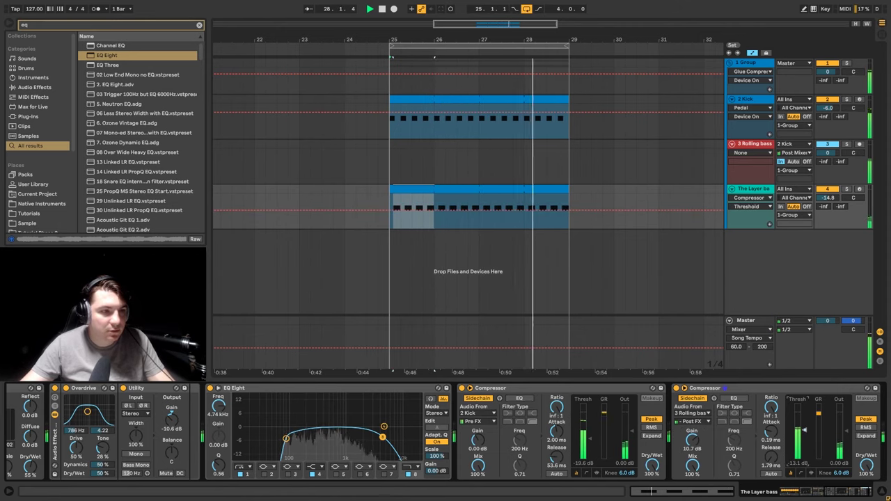
{"action": "left_click", "coordinate": [676, 389]}
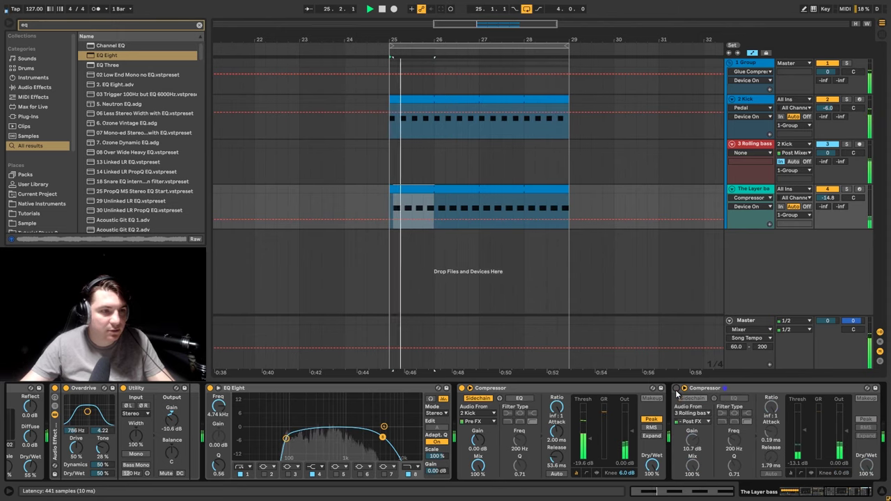
{"action": "left_click", "coordinate": [676, 389]}
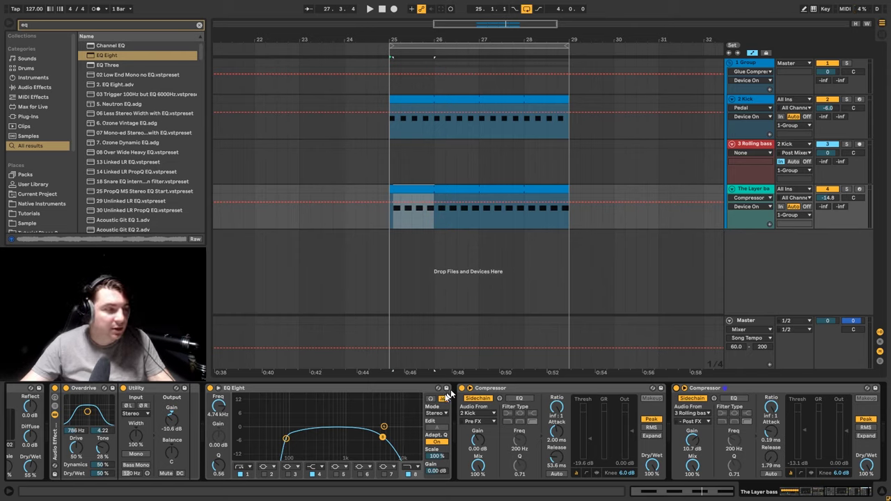
- During playback, lower the high-cut band of The Layer bass's second EQ Eight to 1.82 kHz with a Q of 0.27
{"action": "key", "text": "space"}
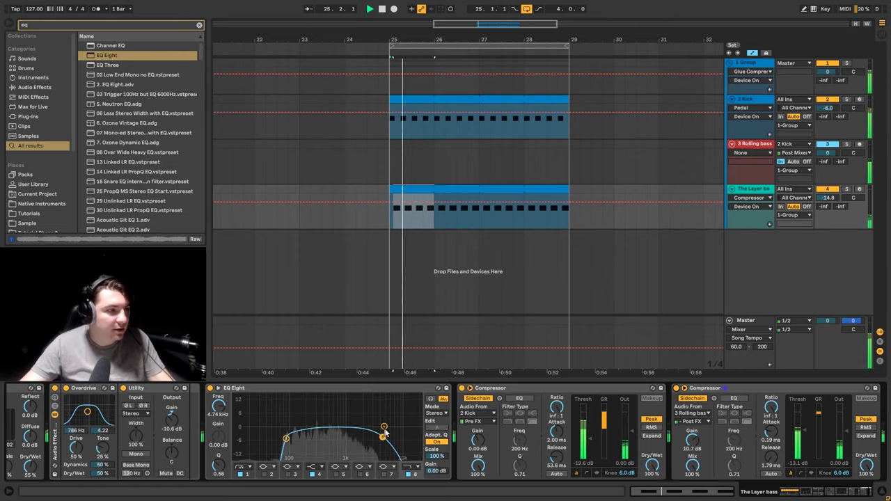
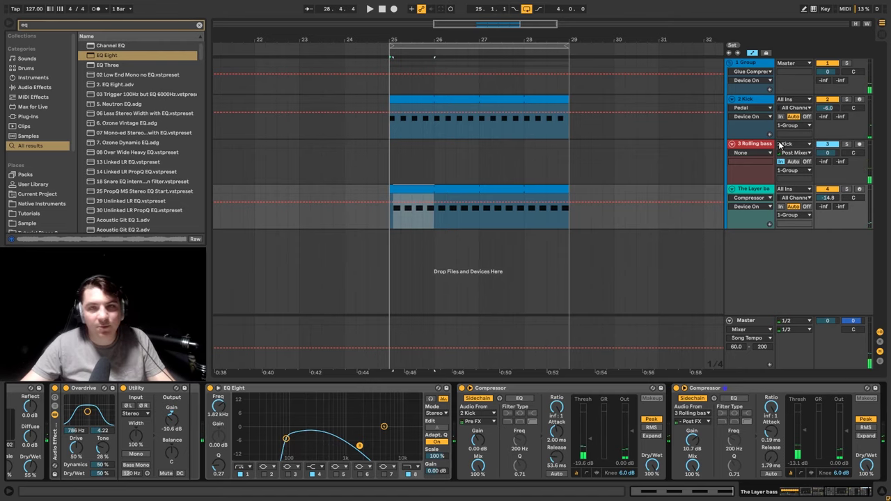
- Set the 1 Group's Glue Compressor to a Threshold of -16.5 dB and Makeup of 3.49 dB while monitoring levels in FabFilter Pro-L
{"action": "left_click", "coordinate": [757, 64]}
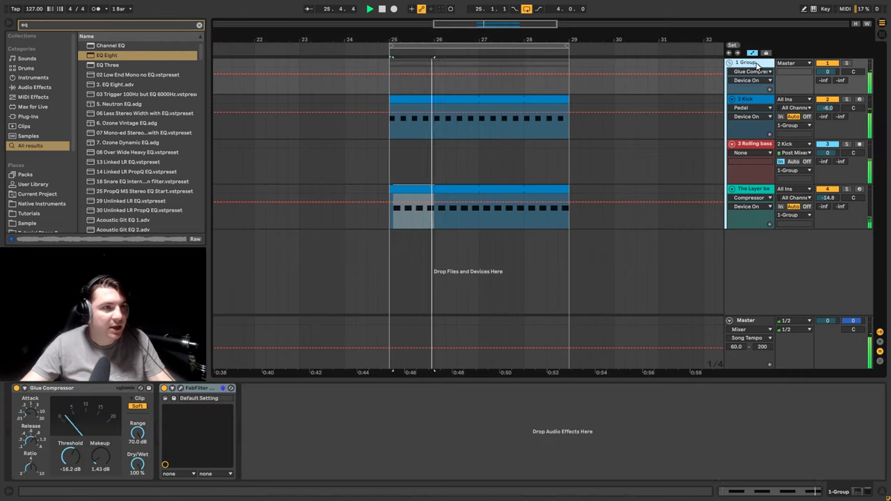
{"action": "left_click", "coordinate": [180, 390]}
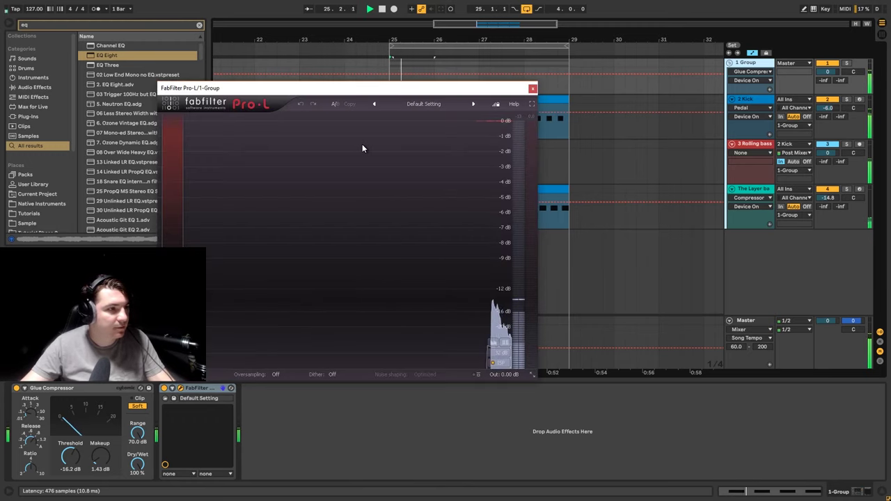
{"action": "left_click_drag", "start_coordinate": [379, 87], "coordinate": [427, 78]}
{"action": "left_click_drag", "start_coordinate": [70, 456], "coordinate": [100, 438]}
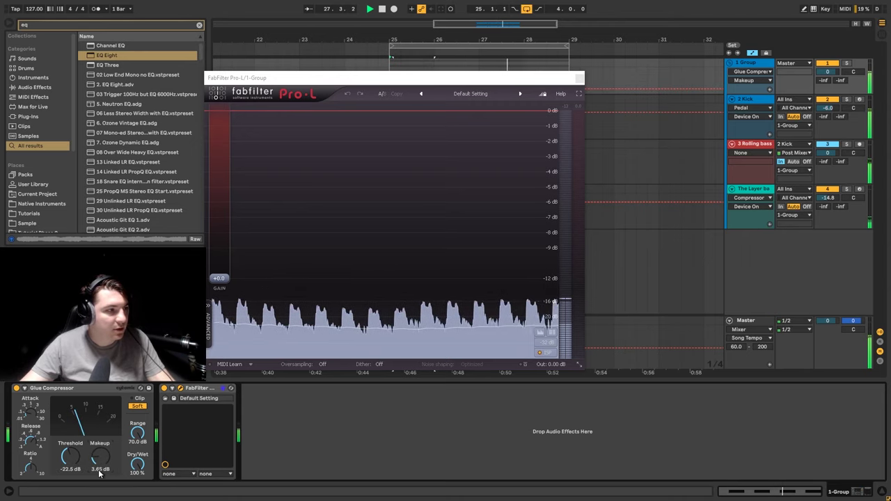
{"action": "left_click_drag", "start_coordinate": [69, 456], "coordinate": [101, 444]}
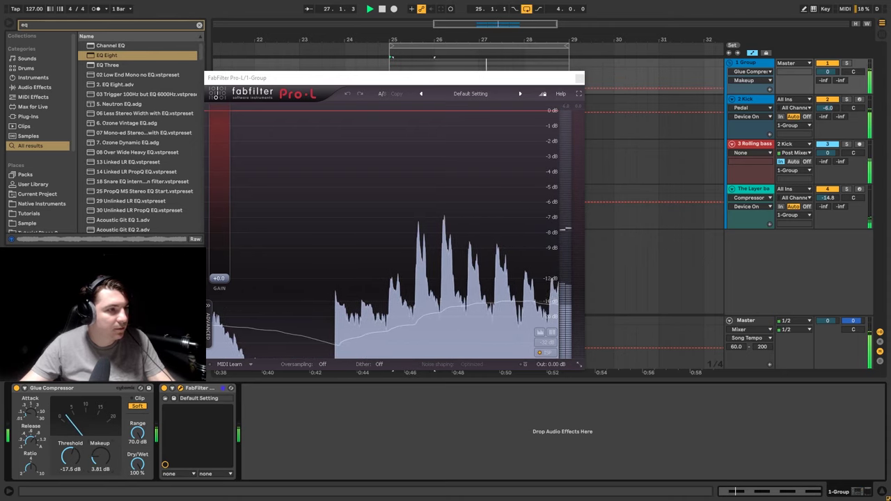
{"action": "left_click_drag", "start_coordinate": [100, 456], "coordinate": [107, 460]}
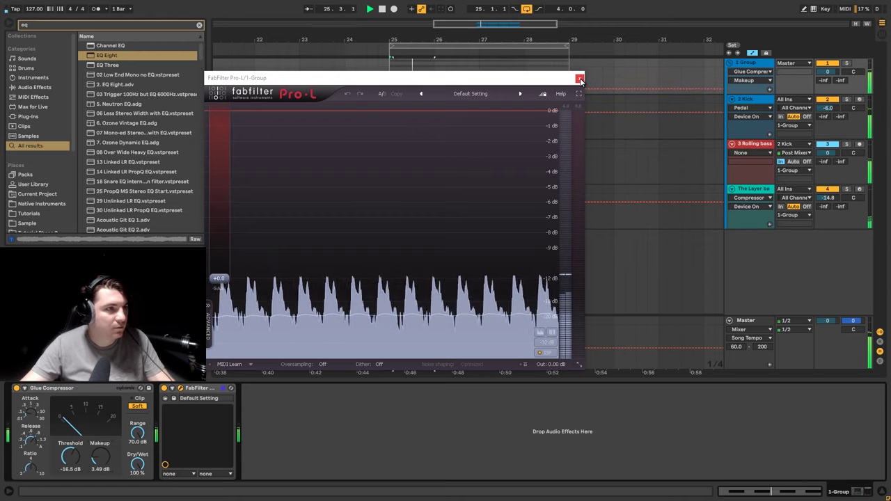
{"action": "left_click", "coordinate": [580, 80]}
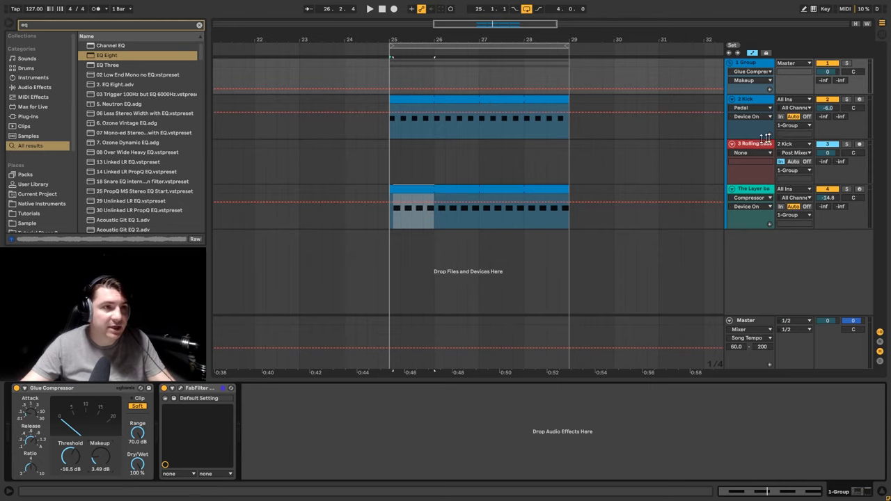
- Solo the 2 Kick and 3 Rolling bass tracks and insert a new MIDI track below The Layer bass
{"action": "left_click", "coordinate": [849, 145]}
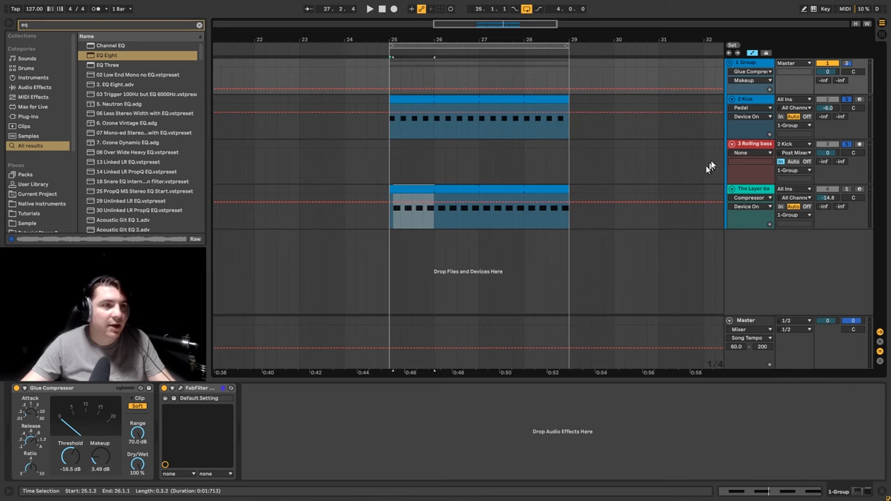
{"action": "left_click", "coordinate": [753, 189]}
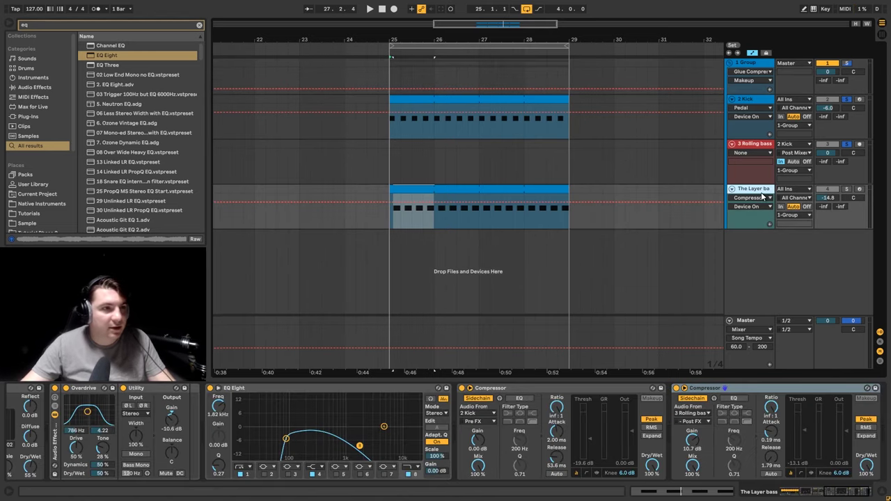
{"action": "double_click", "coordinate": [750, 232]}
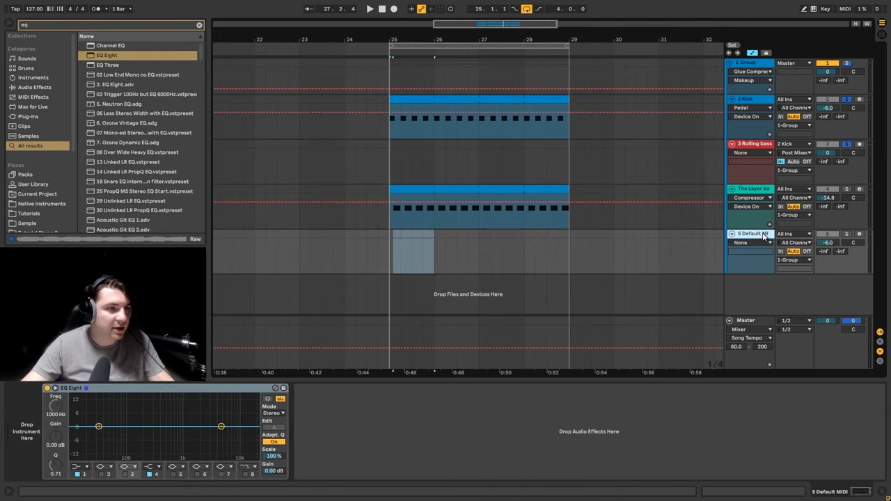
- Search the browser for "simp" and load a Simpler onto the new MIDI track ahead of its EQ Eight
{"action": "left_click", "coordinate": [45, 24]}
{"action": "type", "text": "simp"}
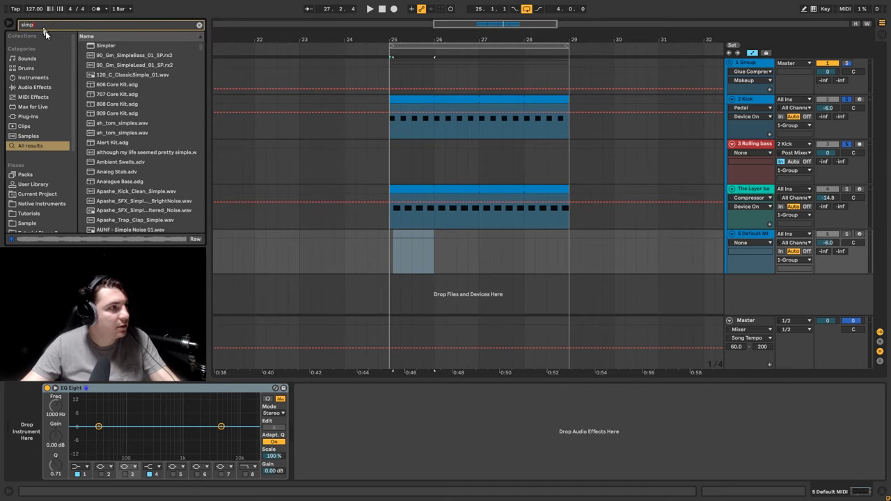
{"action": "left_click", "coordinate": [101, 46]}
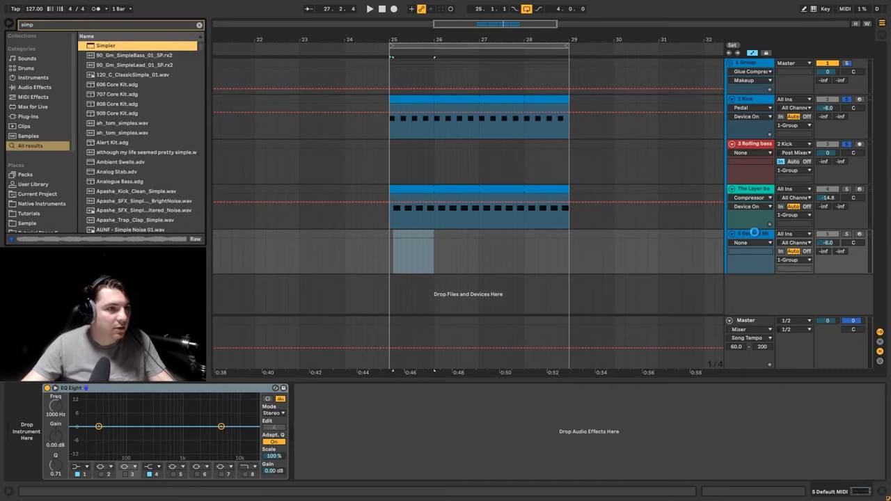
{"action": "left_click_drag", "start_coordinate": [754, 234], "coordinate": [754, 235]}
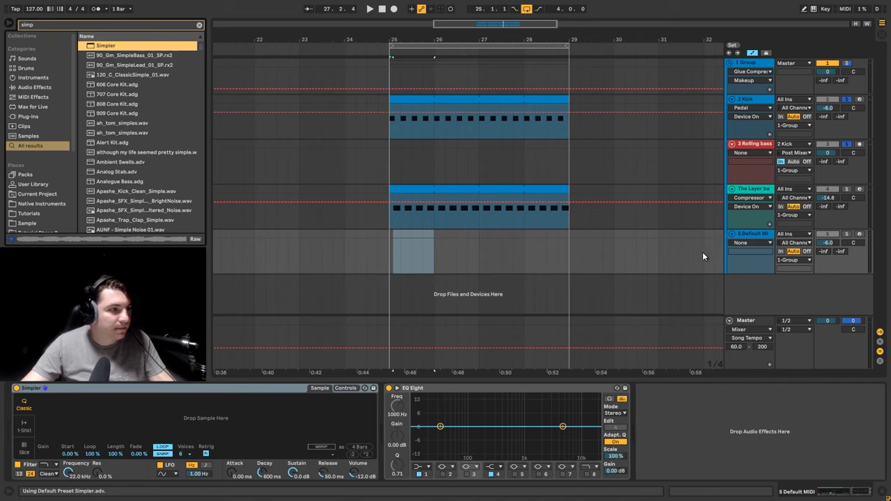
{"action": "left_click", "coordinate": [759, 234]}
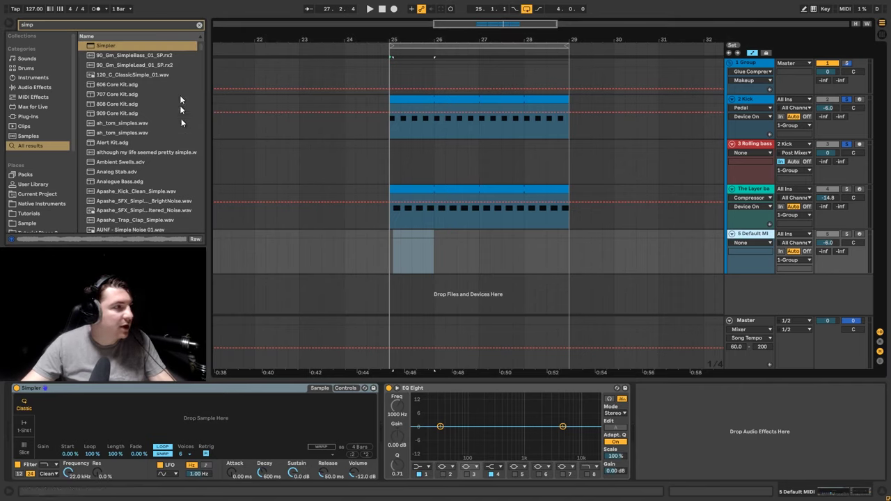
- Clear the browser search and open the PERC folder of Deep Premium Vol 3.0 in the Sample place
{"action": "left_click", "coordinate": [198, 25]}
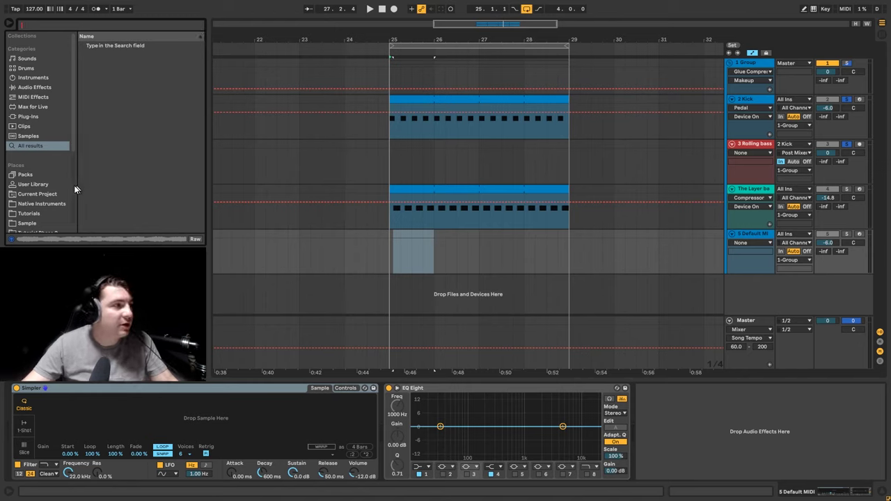
{"action": "scroll", "coordinate": [66, 188], "scroll_direction": "down", "scroll_amount": 3}
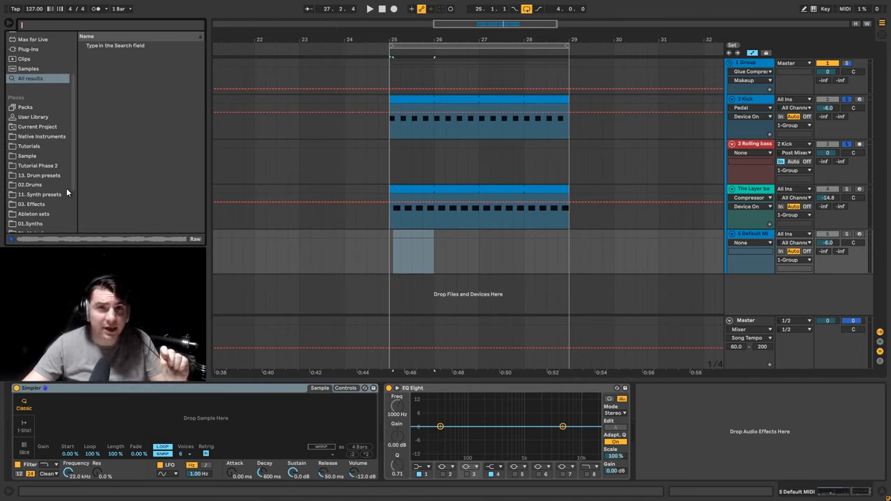
{"action": "scroll", "coordinate": [55, 181], "scroll_direction": "down", "scroll_amount": 2}
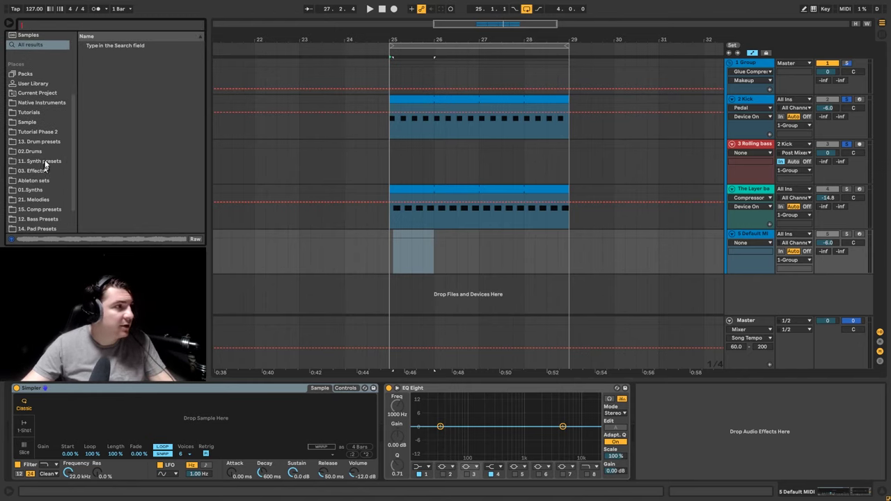
{"action": "left_click", "coordinate": [33, 122]}
{"action": "left_click", "coordinate": [101, 138]}
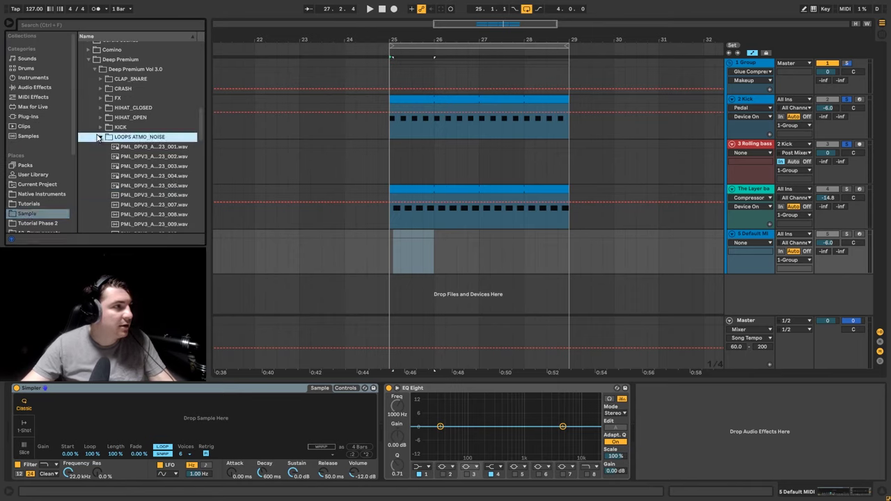
{"action": "left_click", "coordinate": [101, 138]}
{"action": "left_click", "coordinate": [101, 156]}
- Audition the percussion samples in the PERC folder one by one, from 001 up to 023
{"action": "left_click", "coordinate": [139, 167]}
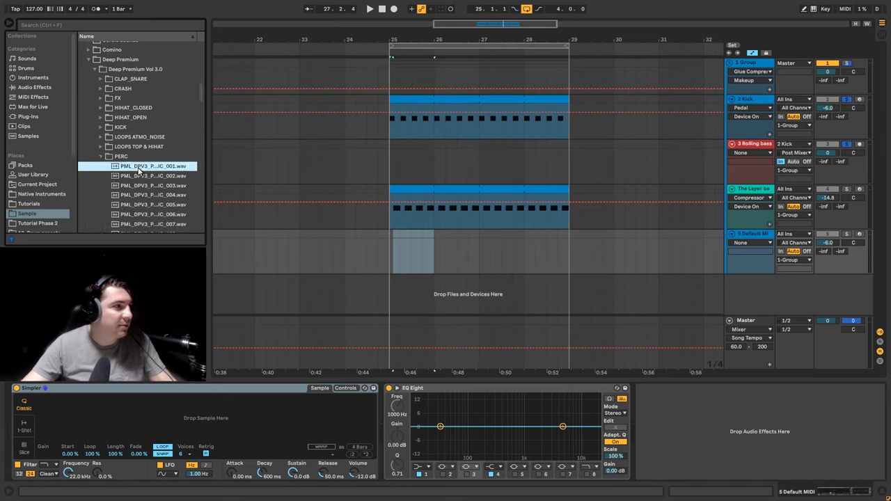
{"action": "key", "text": "Down"}
{"action": "key", "text": "Down"}
{"action": "key", "text": "Down"}
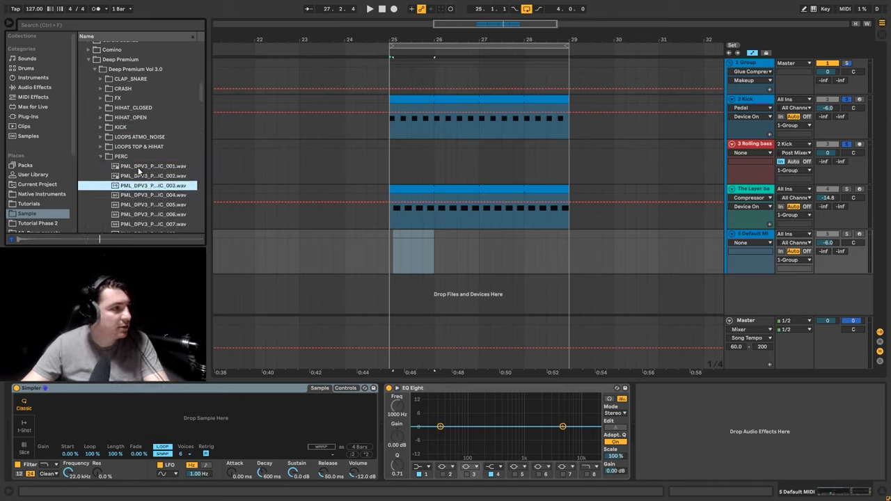
{"action": "key", "text": "Up"}
{"action": "key", "text": "Down"}
{"action": "key", "text": "Down"}
{"action": "key", "text": "Down"}
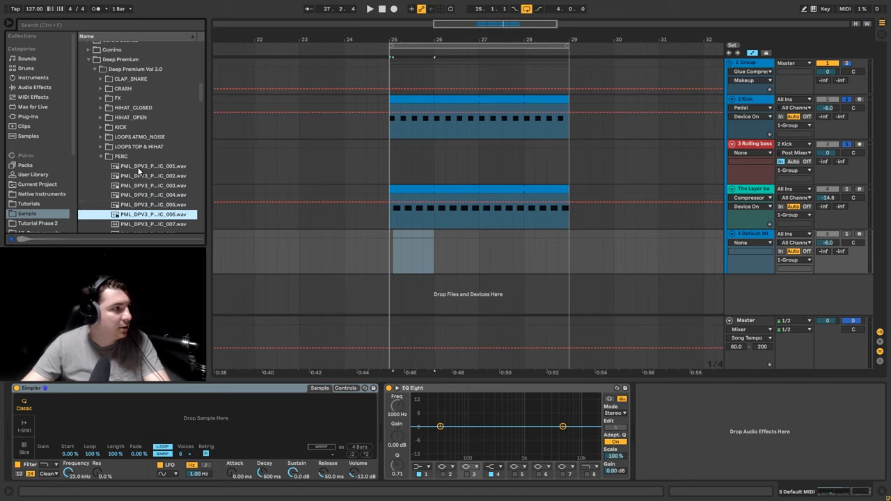
{"action": "key", "text": "Down"}
{"action": "key", "text": "Down"}
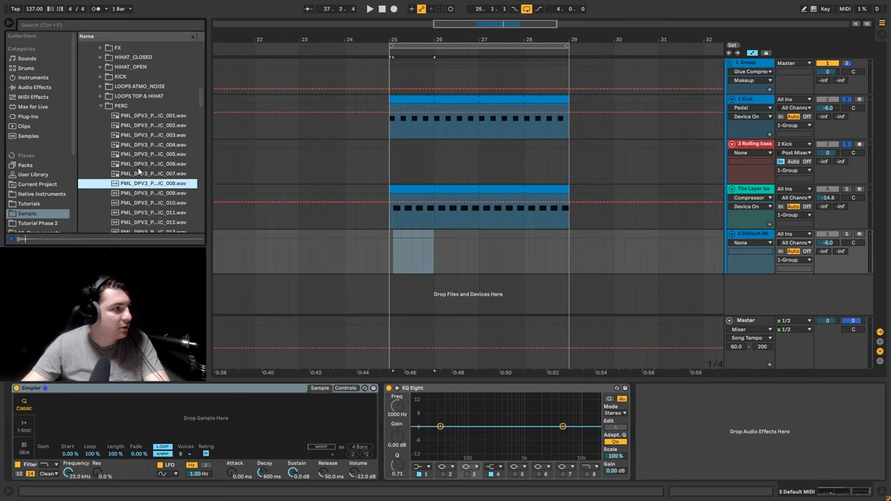
{"action": "key", "text": "Up"}
{"action": "key", "text": "Up"}
{"action": "key", "text": "Up"}
{"action": "key", "text": "Down"}
{"action": "key", "text": "Up"}
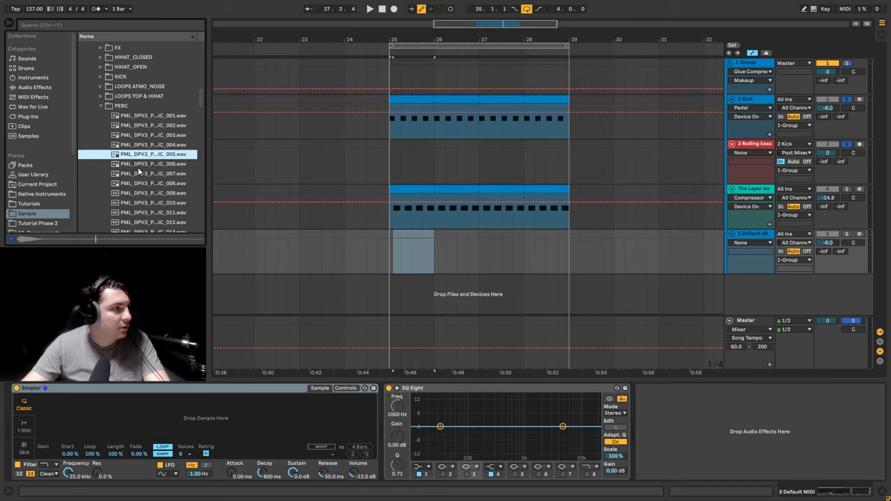
{"action": "key", "text": "Down"}
{"action": "key", "text": "Down"}
{"action": "key", "text": "Down"}
{"action": "key", "text": "Down"}
{"action": "key", "text": "Down"}
{"action": "key", "text": "Down"}
{"action": "key", "text": "Down"}
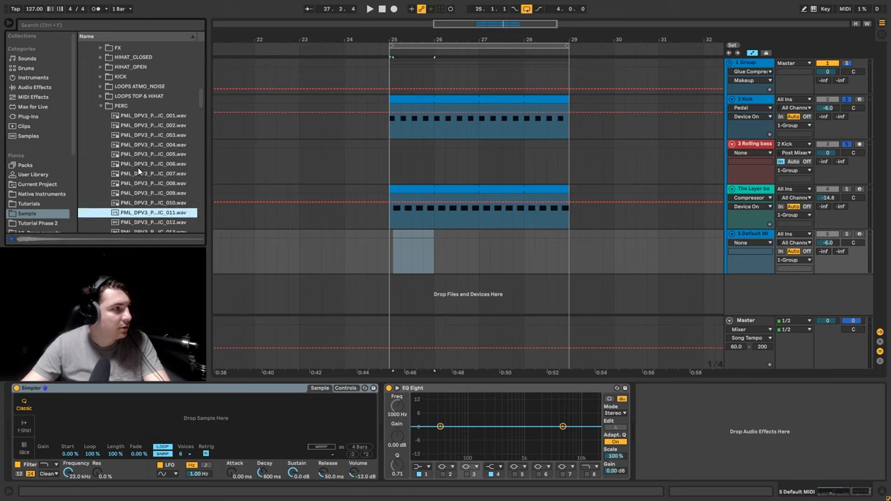
{"action": "key", "text": "Down"}
{"action": "key", "text": "Down"}
{"action": "key", "text": "Down"}
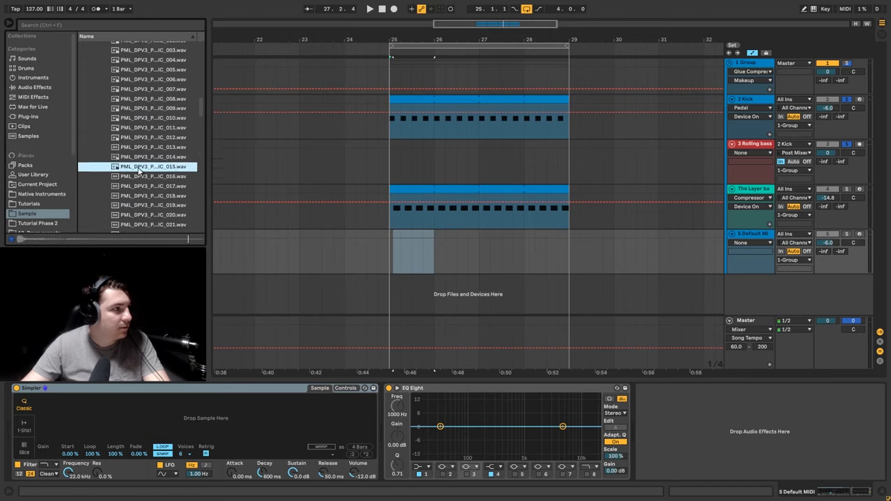
{"action": "key", "text": "Down"}
{"action": "key", "text": "Down"}
{"action": "key", "text": "Down"}
{"action": "key", "text": "Up"}
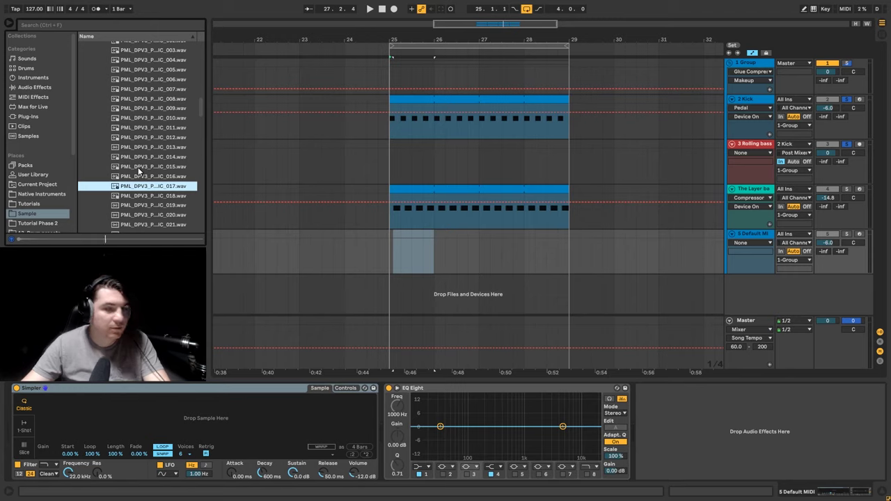
{"action": "key", "text": "Down"}
{"action": "key", "text": "Down"}
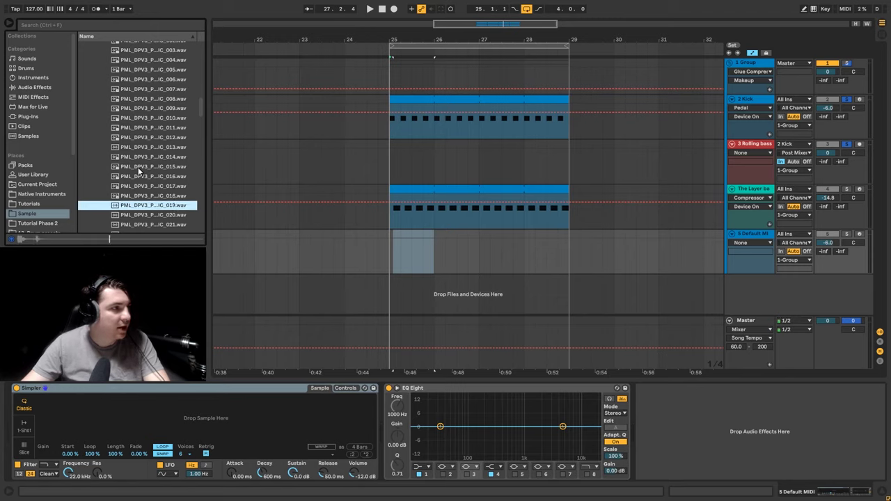
{"action": "key", "text": "Down"}
{"action": "key", "text": "Down"}
{"action": "key", "text": "Down"}
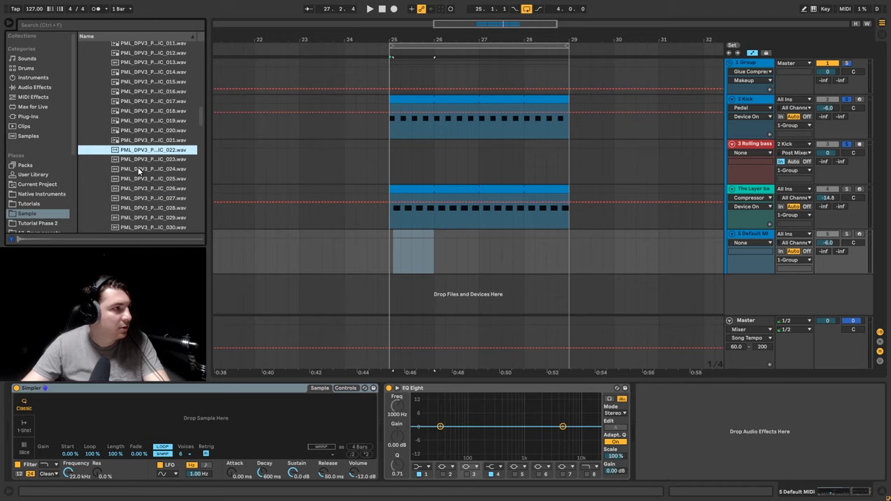
{"action": "key", "text": "Down"}
{"action": "key", "text": "Up"}
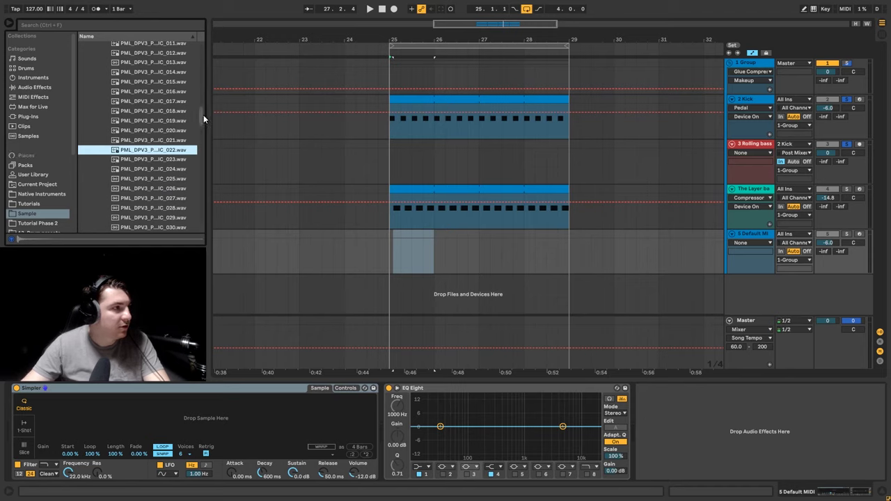
- Load PML_DPV3_PERC_ORGANIC_005 from the PERC folder into the empty Simpler on the new MIDI track
{"action": "scroll", "coordinate": [199, 105], "scroll_direction": "up", "scroll_amount": 5}
{"action": "left_click", "coordinate": [161, 120]}
{"action": "left_click", "coordinate": [160, 130]}
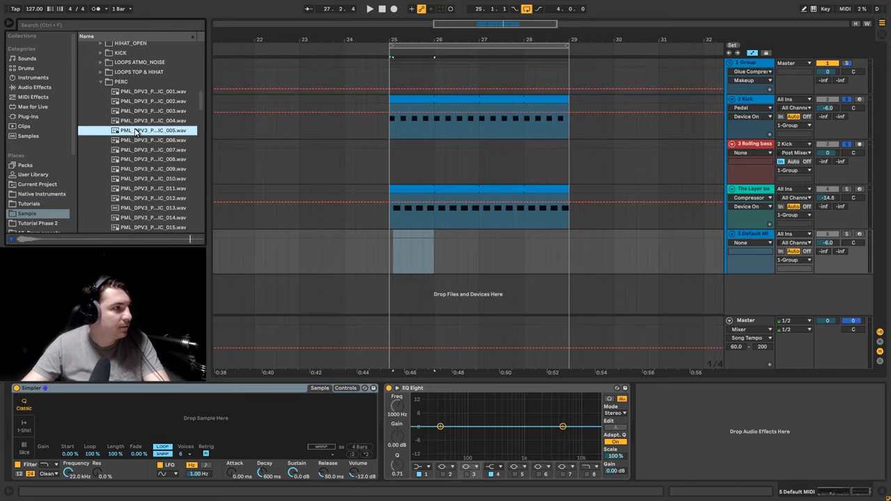
{"action": "left_click_drag", "start_coordinate": [118, 417], "coordinate": [122, 417]}
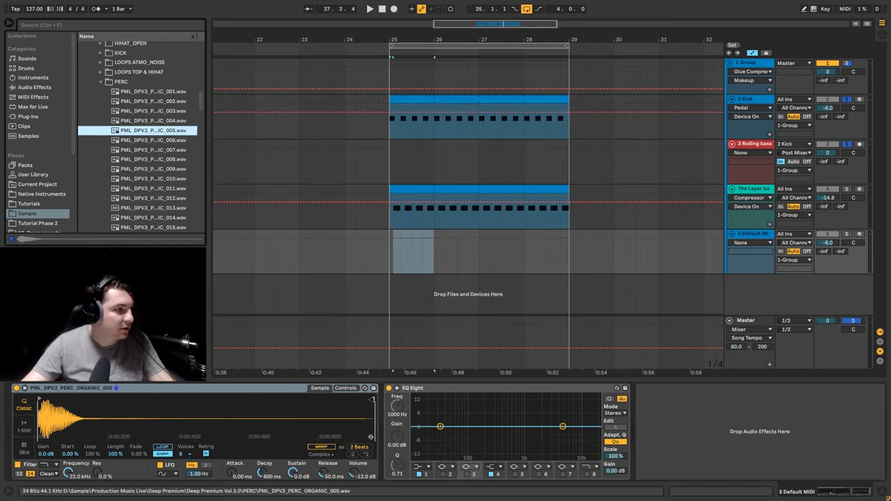
- Copy the 2 Kick MIDI clips at bars 25 to 29 onto the new percussion track and play that track soloed
{"action": "left_click", "coordinate": [418, 200]}
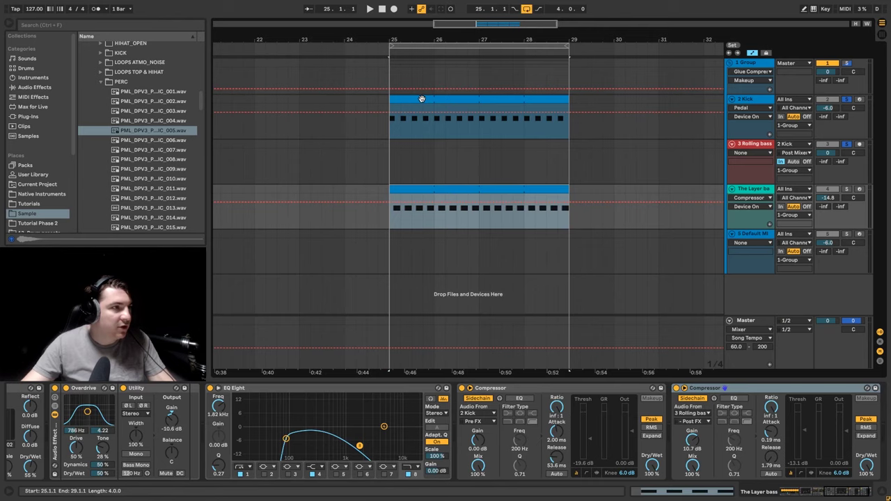
{"action": "left_click_drag", "start_coordinate": [422, 96], "coordinate": [422, 238]}
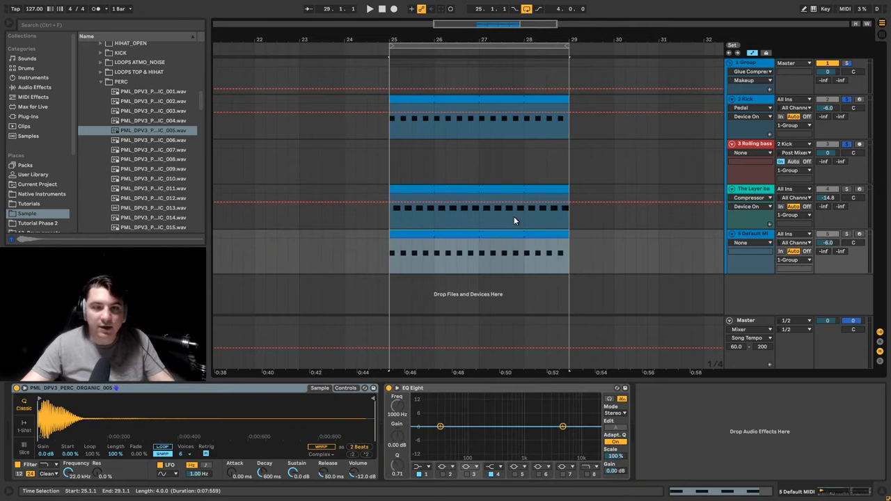
{"action": "key", "text": "space"}
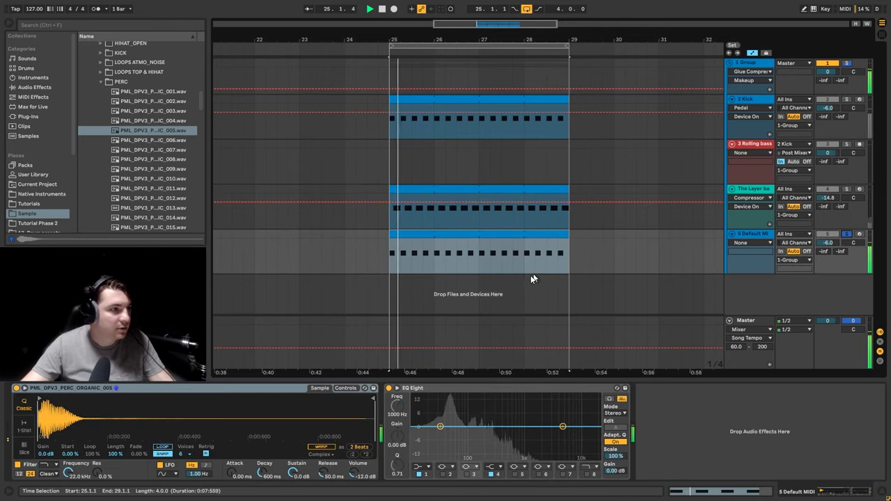
{"action": "left_click", "coordinate": [421, 467]}
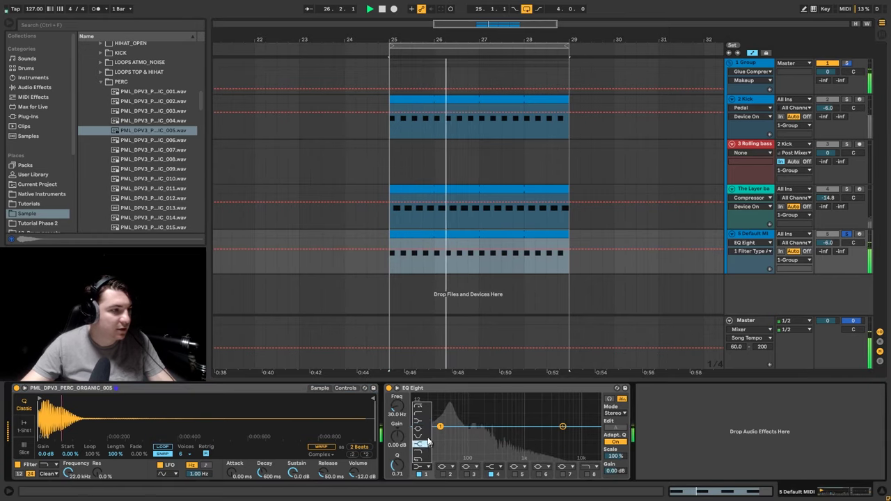
- Transpose all notes of the percussion track's MIDI clip up to B1
{"action": "left_click", "coordinate": [445, 232]}
{"action": "double_click", "coordinate": [444, 231]}
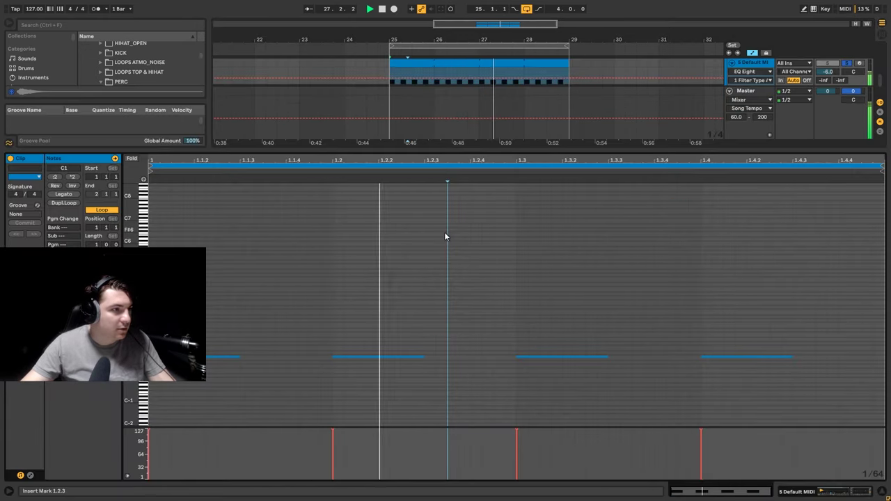
{"action": "left_click_drag", "start_coordinate": [143, 318], "coordinate": [280, 318]}
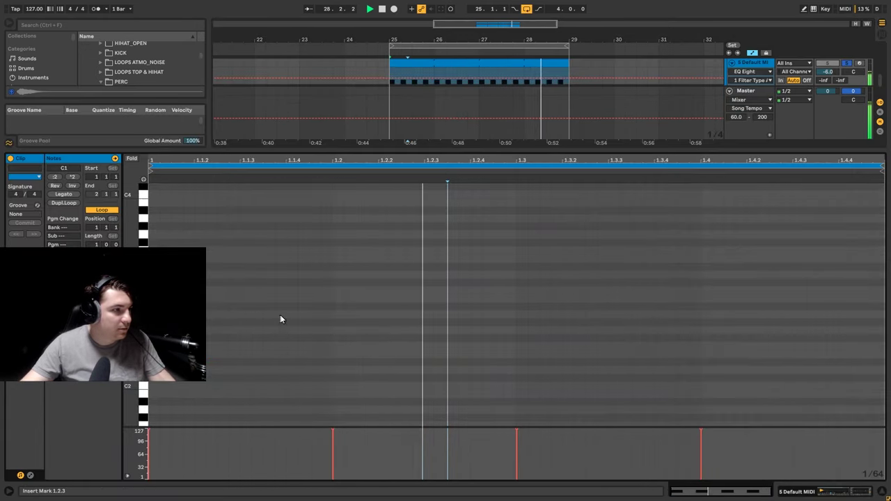
{"action": "scroll", "coordinate": [353, 302], "scroll_direction": "down", "scroll_amount": 3}
{"action": "key", "text": "ctrl+a"}
{"action": "key", "text": "Up"}
{"action": "key", "text": "Up"}
{"action": "key", "text": "Up"}
{"action": "key", "text": "Up"}
{"action": "key", "text": "Up"}
{"action": "key", "text": "Up"}
{"action": "key", "text": "Up"}
{"action": "key", "text": "Up"}
{"action": "key", "text": "Up"}
{"action": "key", "text": "Up"}
{"action": "key", "text": "Up"}
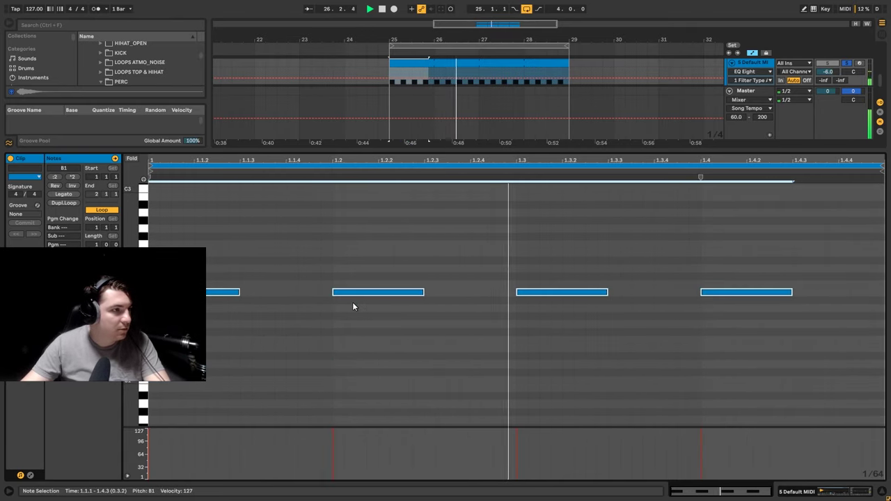
{"action": "key", "text": "shift+Tab"}
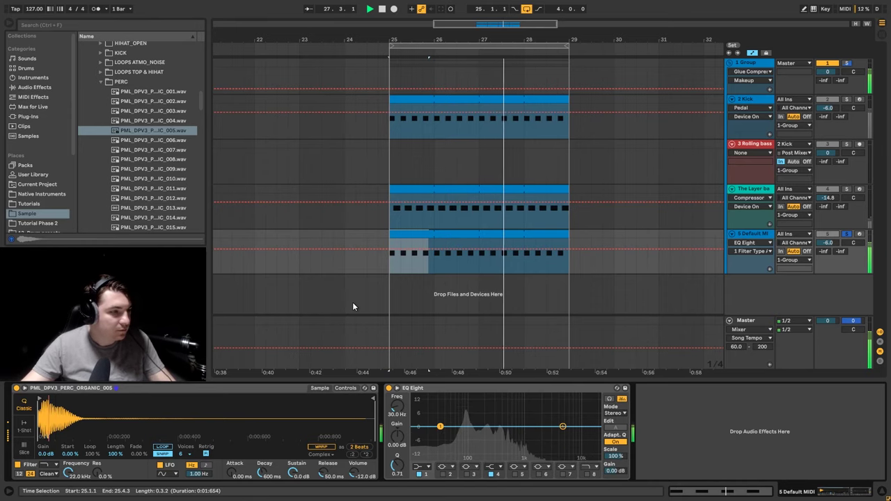
- Search the browser for "tun" and add the Tuner between the Simpler and EQ Eight on the percussion track
{"action": "key", "text": "ctrl+f"}
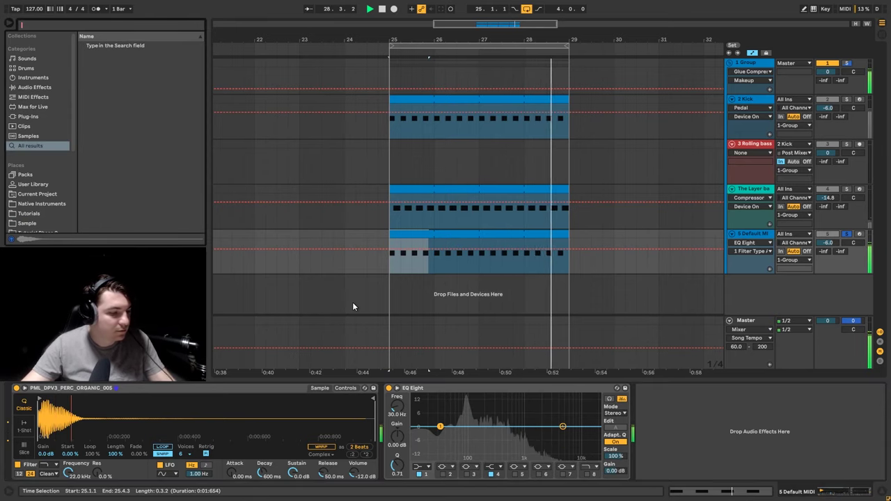
{"action": "type", "text": "tunr"}
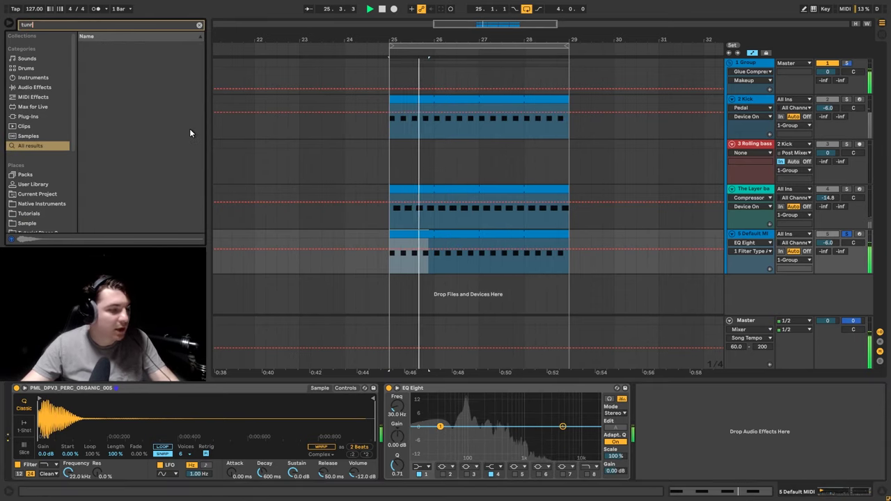
{"action": "key", "text": "BackSpace"}
{"action": "key", "text": "Down"}
{"action": "key", "text": "Return"}
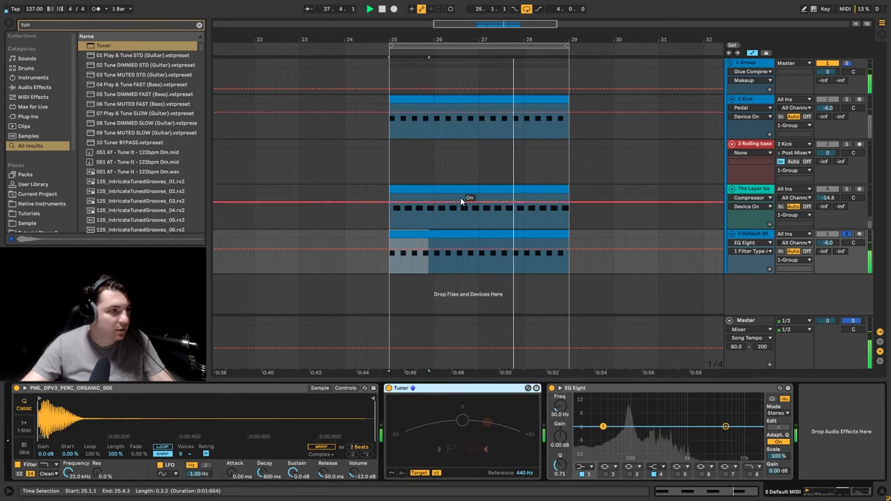
- Lower the notes of the percussion track's MIDI clip by one semitone while checking the Tuner
{"action": "double_click", "coordinate": [463, 234]}
{"action": "left_click_drag", "start_coordinate": [793, 268], "coordinate": [208, 323]}
{"action": "key", "text": "Down"}
{"action": "key", "text": "shift+Tab"}
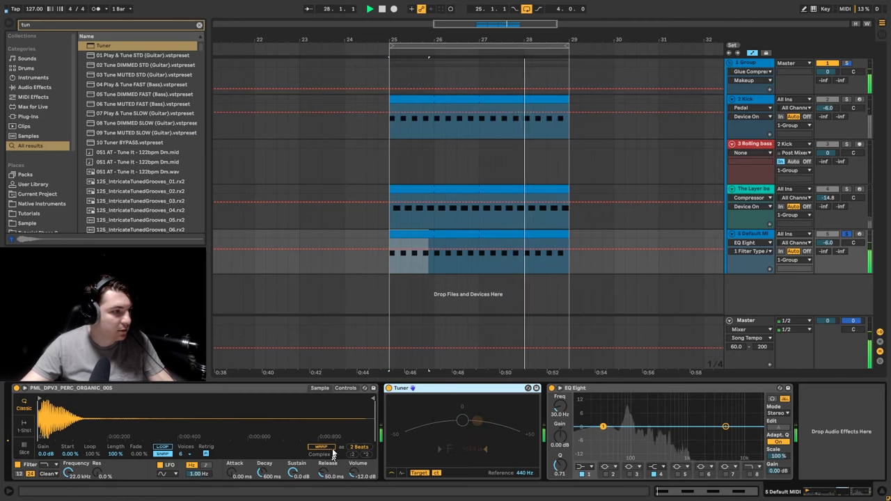
- Switch the Simpler to 1-Shot playback of only the sample's short opening hit, with a Fade Out of 46.6 ms
{"action": "left_click", "coordinate": [346, 388]}
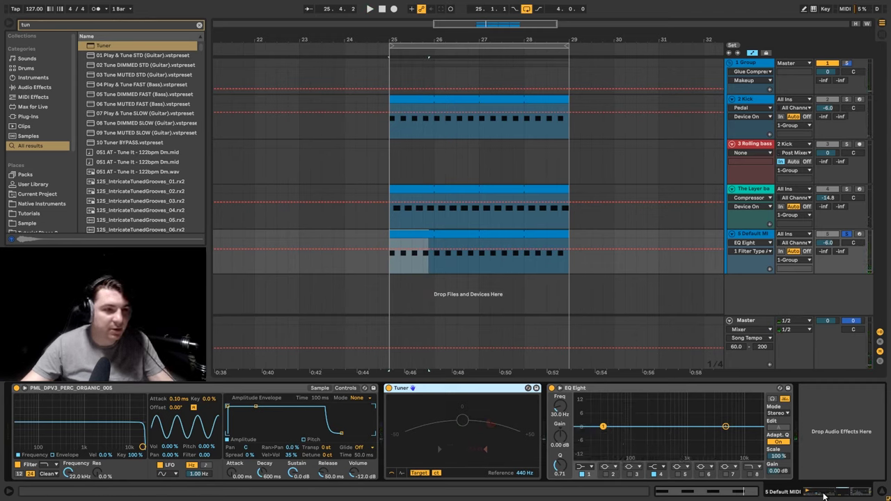
{"action": "left_click", "coordinate": [322, 388]}
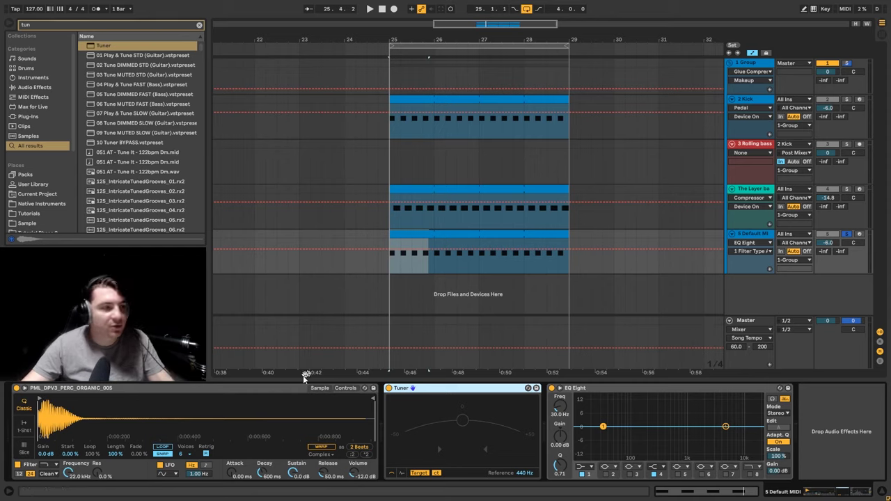
{"action": "key", "text": "space"}
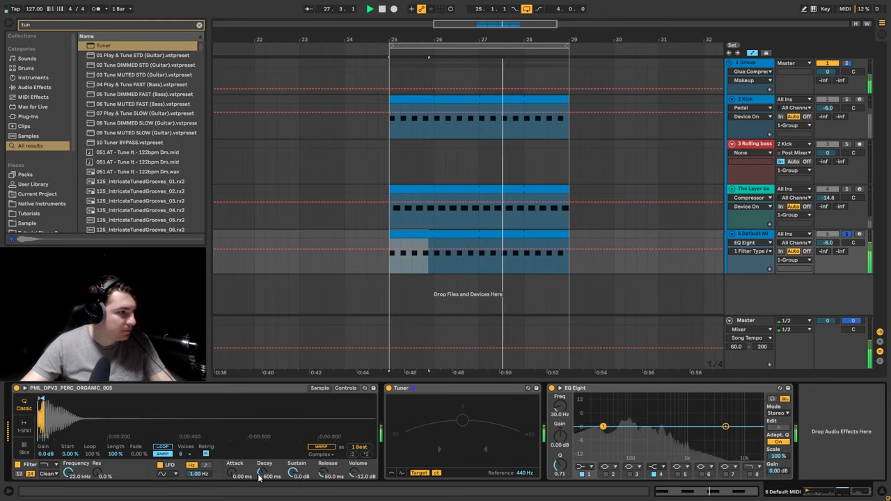
{"action": "mouse_move", "coordinate": [259, 477]}
{"action": "left_mouse_down"}
{"action": "mouse_move", "coordinate": [259, 450]}
{"action": "mouse_move", "coordinate": [262, 463]}
{"action": "left_mouse_up"}
{"action": "left_click", "coordinate": [19, 430]}
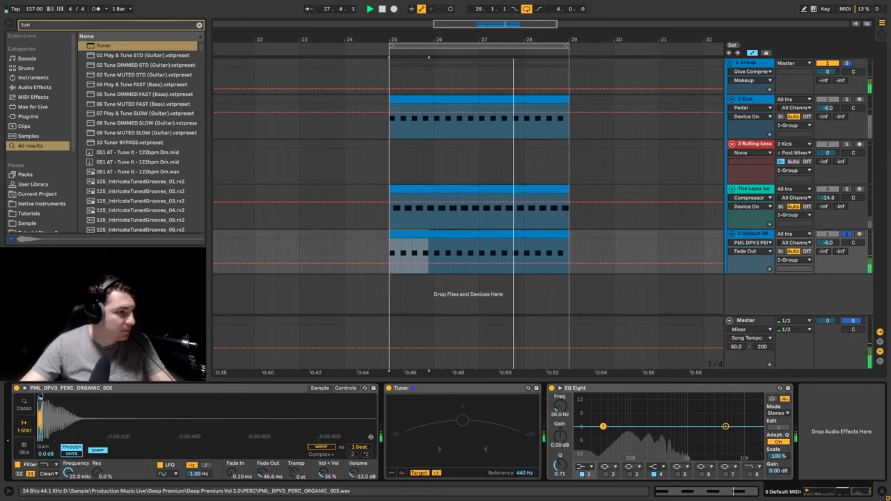
- Band-limit the percussion with EQ Eight using a low cut at 150 Hz and a high cut at 918 Hz
{"action": "left_click", "coordinate": [581, 467]}
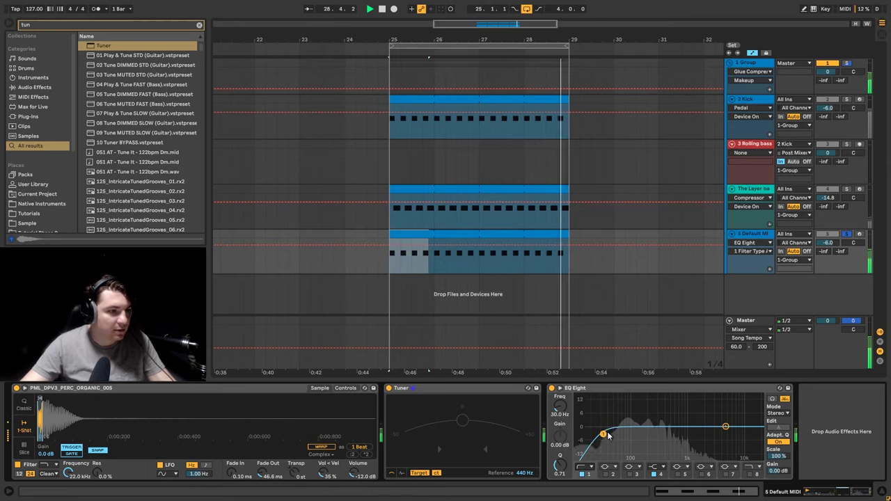
{"action": "left_click_drag", "start_coordinate": [607, 435], "coordinate": [614, 434]}
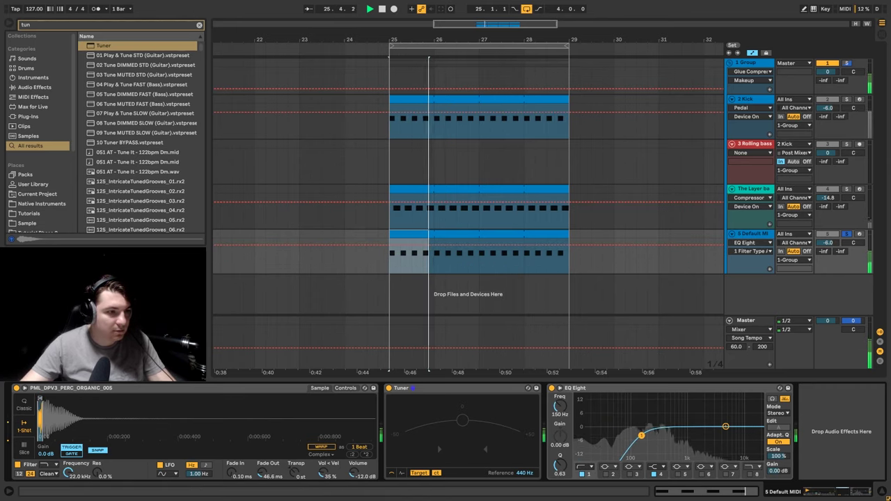
{"action": "left_click_drag", "start_coordinate": [758, 461], "coordinate": [705, 436]}
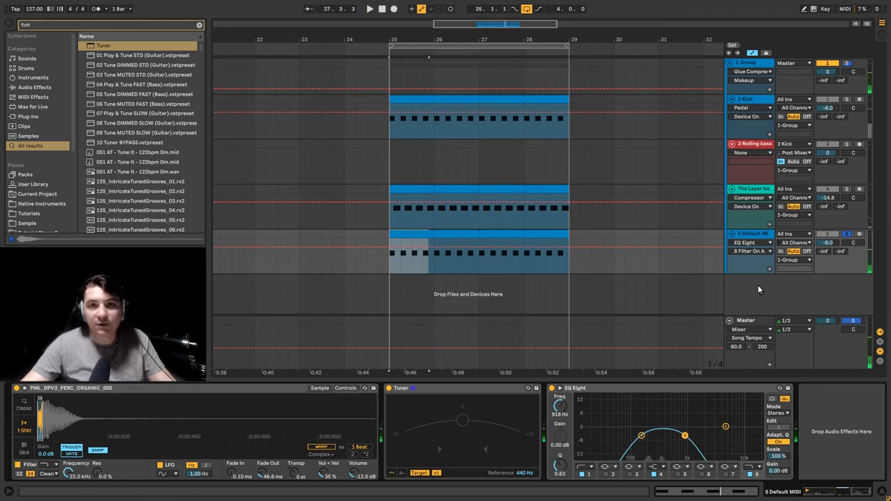
- Copy the Delay from the Rolling bass track to the end of the percussion chain, setting its filter to 966 Hz with width 3.86
{"action": "left_click", "coordinate": [750, 104]}
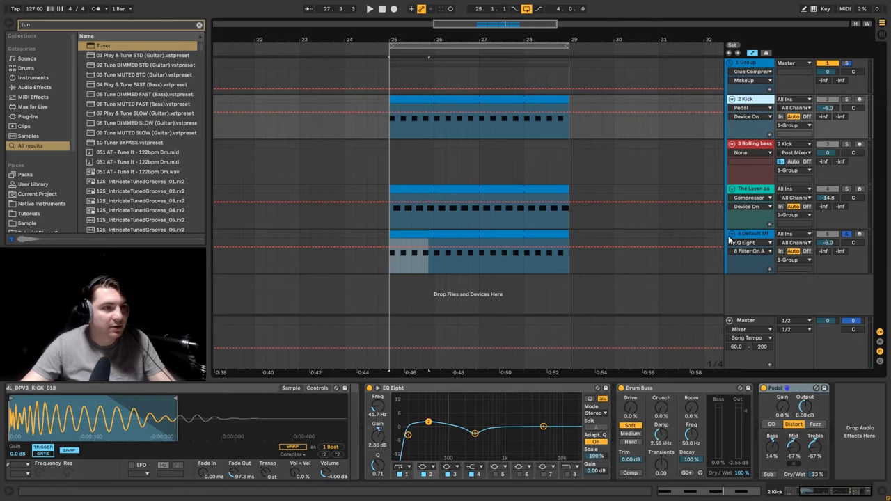
{"action": "left_click", "coordinate": [755, 146]}
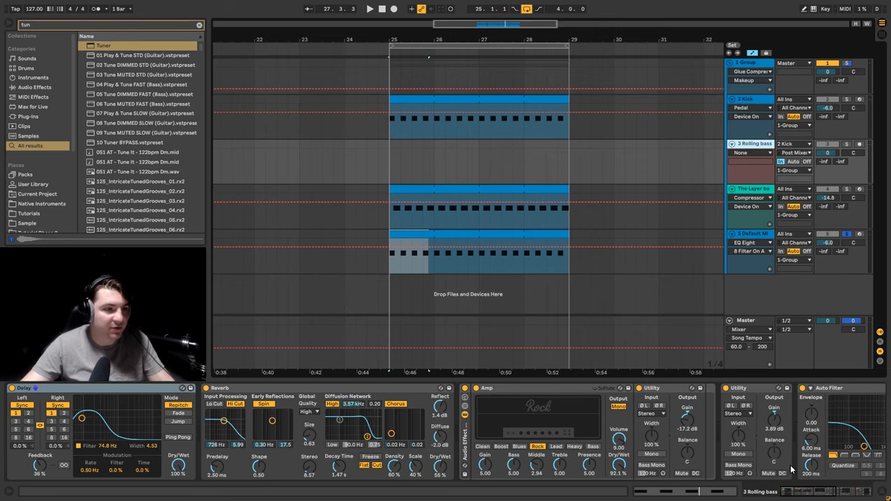
{"action": "left_click", "coordinate": [811, 494]}
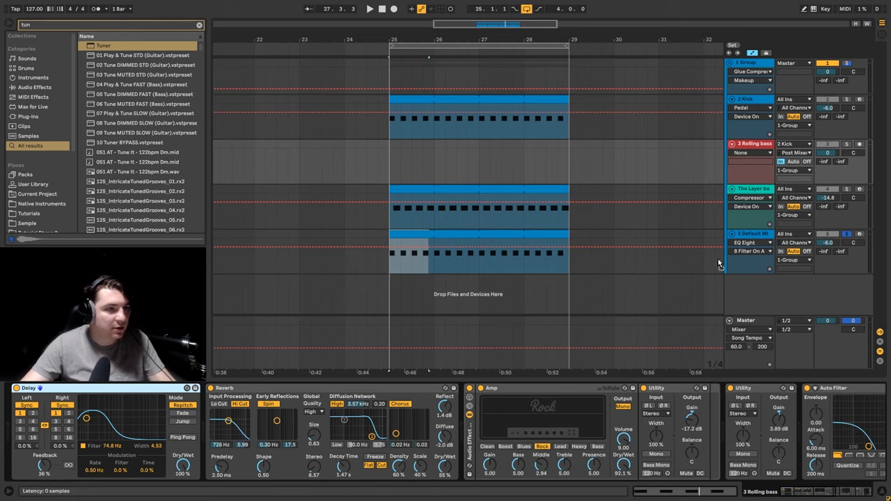
{"action": "left_click", "coordinate": [755, 233]}
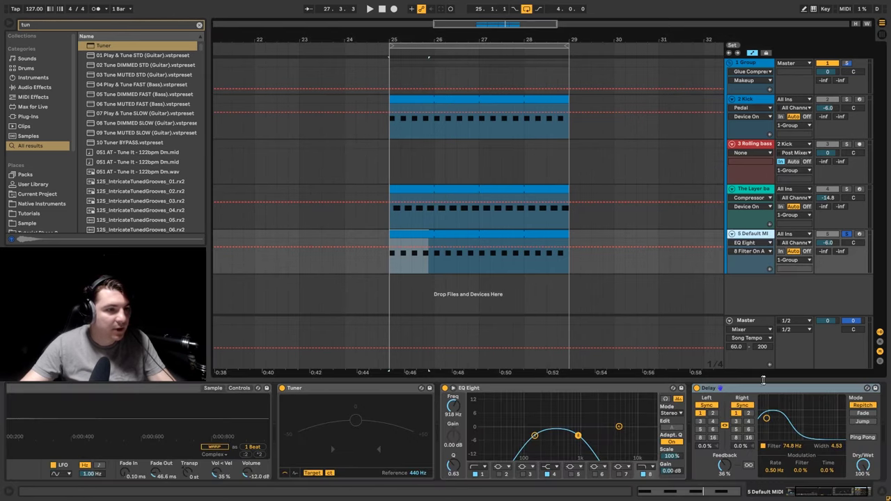
{"action": "left_click_drag", "start_coordinate": [765, 421], "coordinate": [778, 419]}
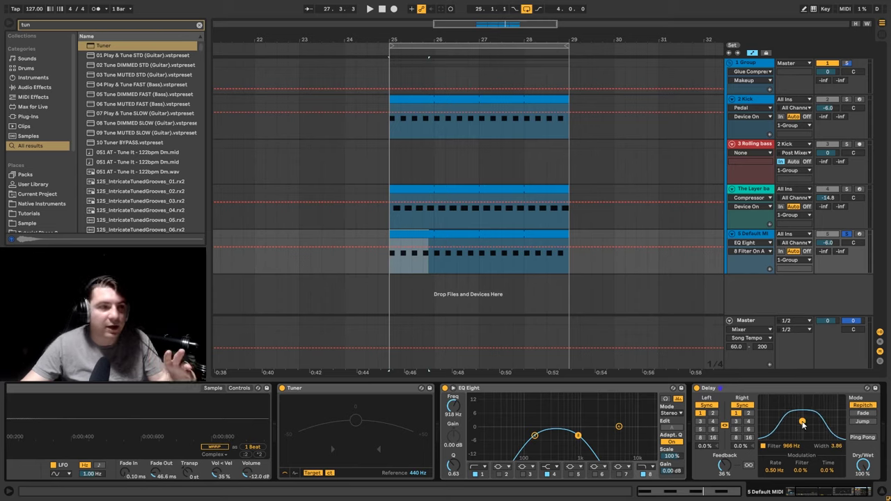
{"action": "key", "text": "space"}
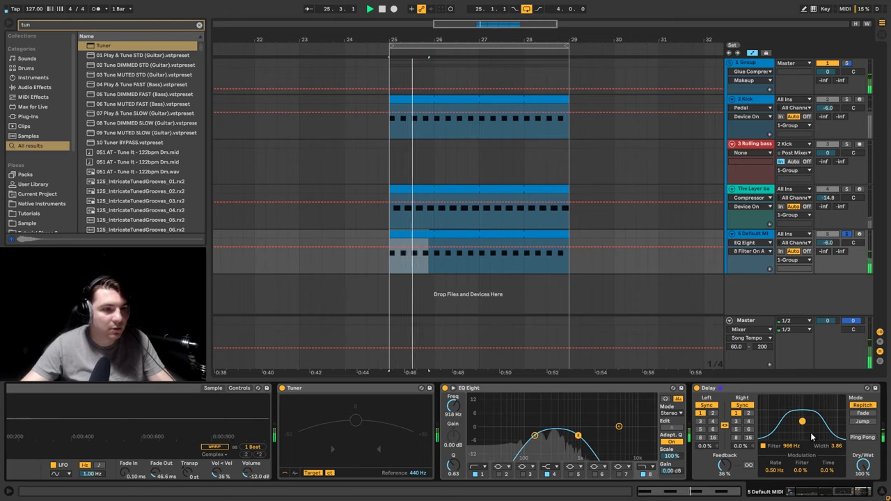
- Copy the kick-sidechained Compressor from the Rolling bass track to after the Delay on the percussion track
{"action": "left_click", "coordinate": [749, 144]}
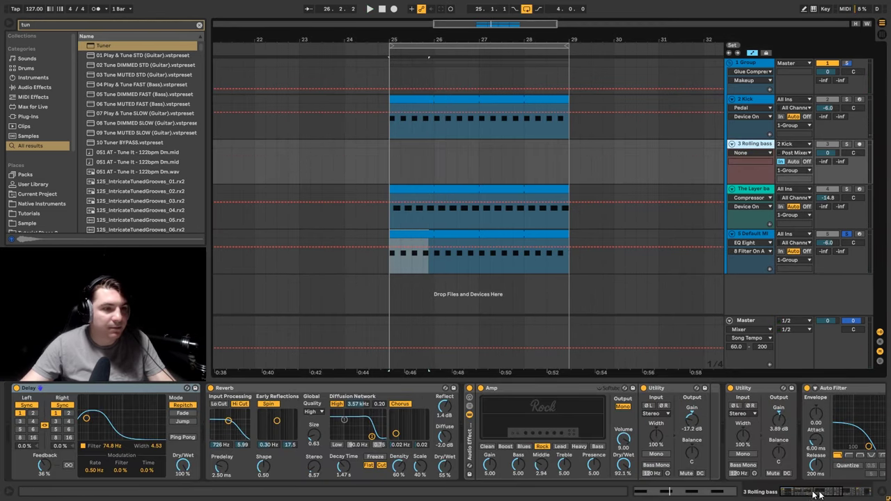
{"action": "left_click_drag", "start_coordinate": [819, 494], "coordinate": [837, 493]}
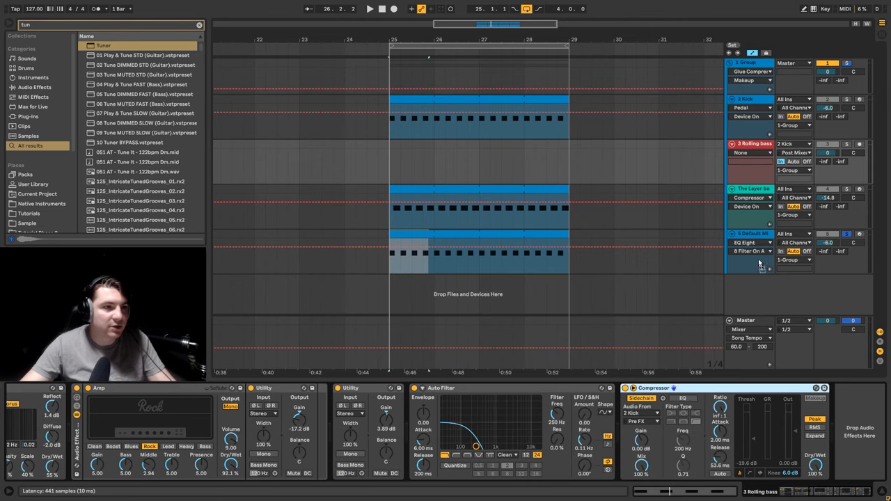
{"action": "left_click", "coordinate": [757, 238]}
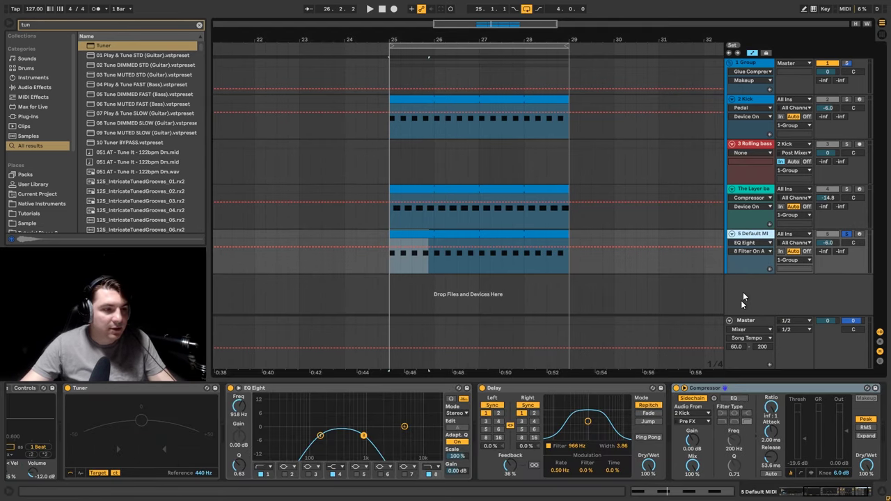
- Unsolo the percussion during playback, setting its track volume to -5.0 dB and its EQ Eight high cut to 1.16 kHz
{"action": "key", "text": "space"}
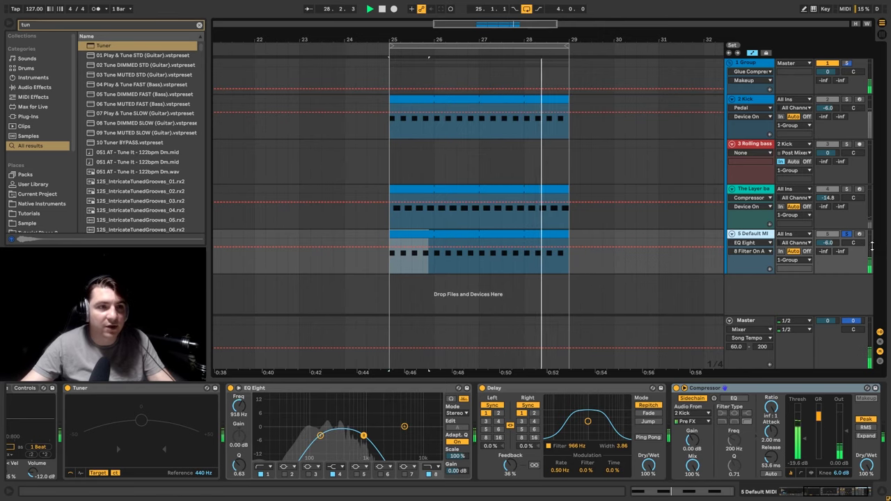
{"action": "left_click", "coordinate": [846, 235]}
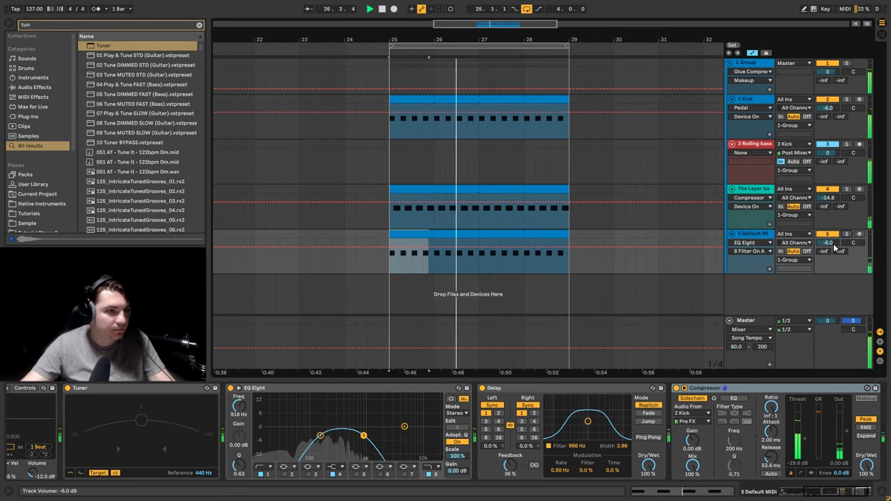
{"action": "mouse_move", "coordinate": [833, 243]}
{"action": "left_mouse_down"}
{"action": "mouse_move", "coordinate": [834, 230]}
{"action": "mouse_move", "coordinate": [828, 247]}
{"action": "mouse_move", "coordinate": [828, 240]}
{"action": "left_mouse_up"}
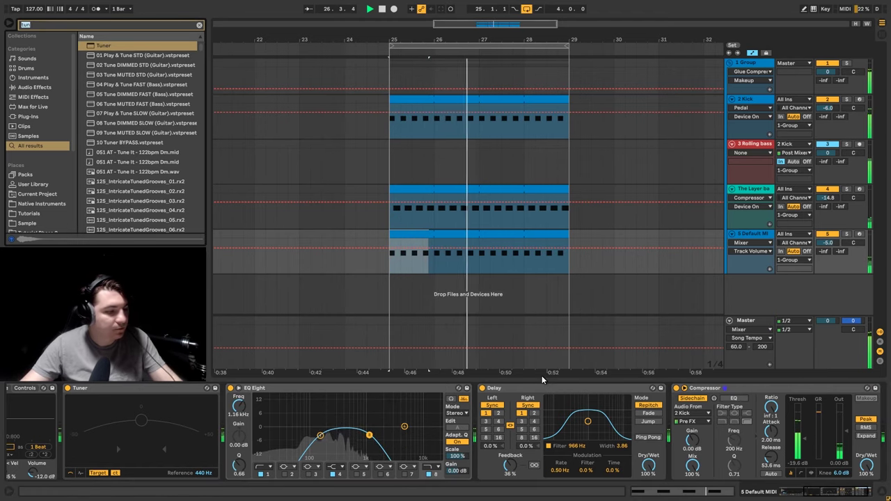
- Search the browser for "util" and insert a Utility between the percussion's Delay and Compressor, with its Gain at 3.33 dB
{"action": "key", "text": "ctrl+f"}
{"action": "type", "text": "util"}
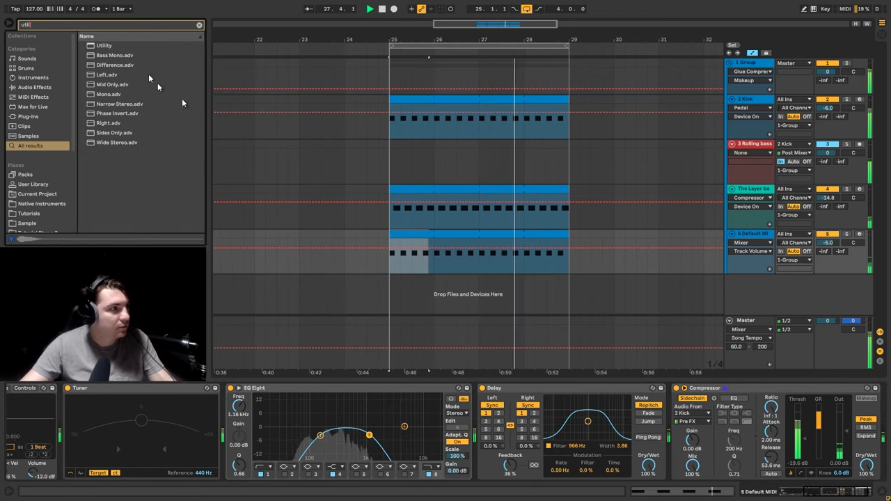
{"action": "left_click_drag", "start_coordinate": [104, 45], "coordinate": [666, 417]}
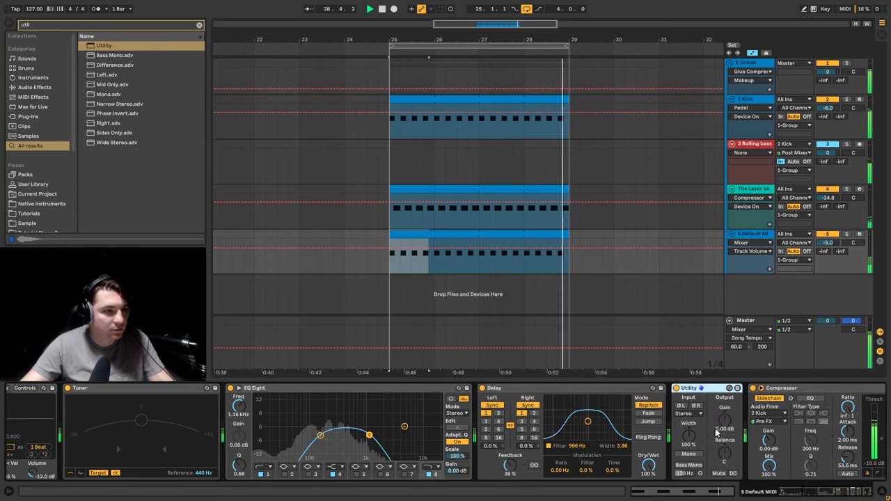
{"action": "left_click_drag", "start_coordinate": [724, 419], "coordinate": [724, 404]}
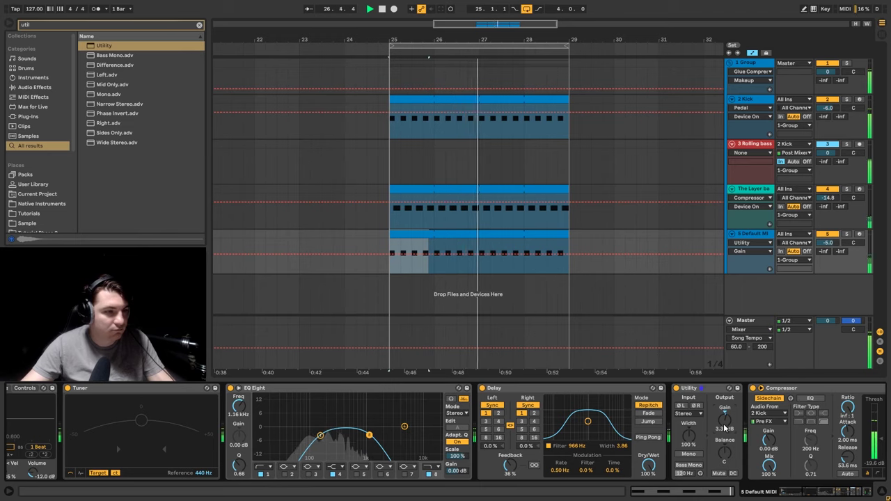
- Search the browser for "ped" and insert a Pedal in Distort mode between the percussion's Utility and Compressor
{"action": "key", "text": "ctrl+f"}
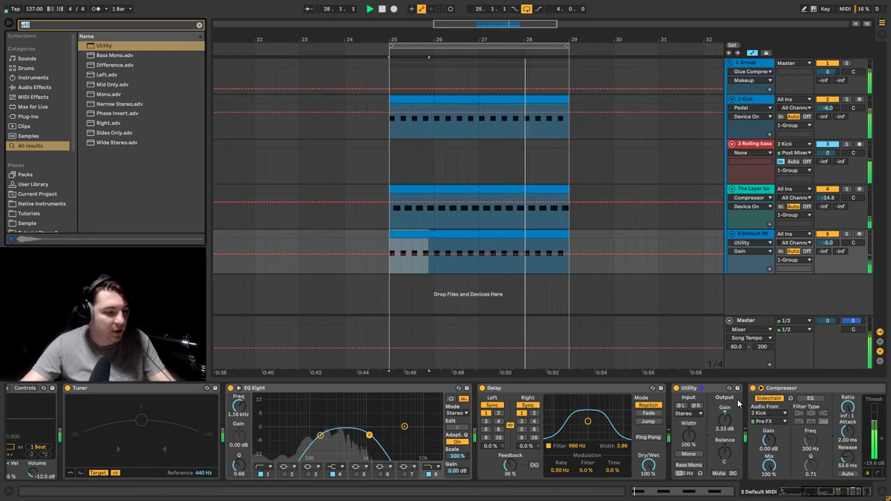
{"action": "type", "text": "ped"}
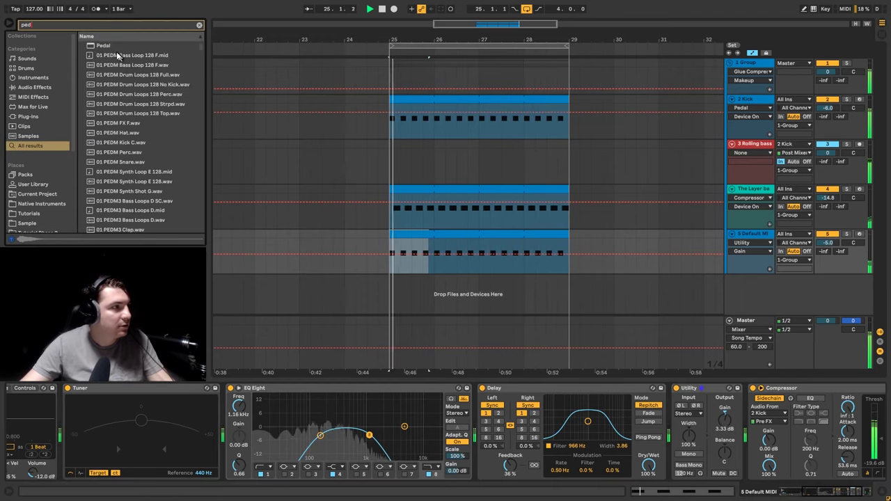
{"action": "left_click_drag", "start_coordinate": [103, 46], "coordinate": [743, 411]}
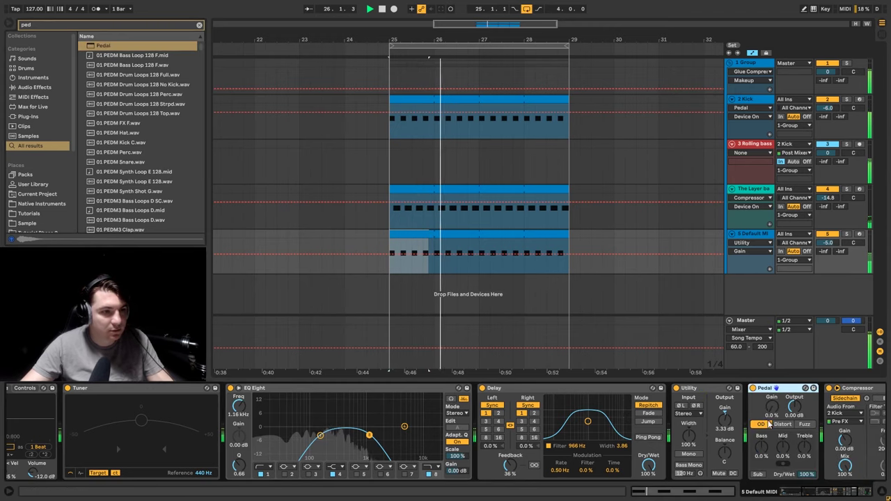
{"action": "left_click", "coordinate": [782, 424]}
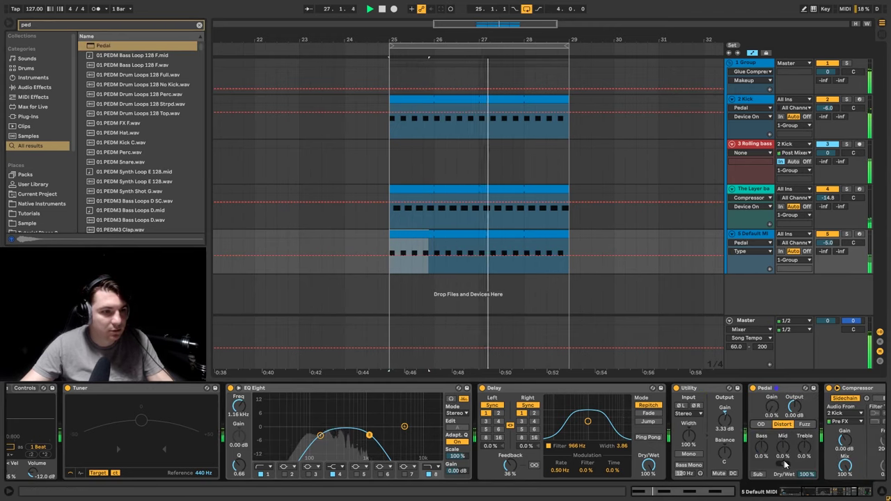
- Copy the percussion's EQ Eight to after the Pedal with a 2.11 kHz high cut, followed by a second Utility set to Mono
{"action": "left_click", "coordinate": [348, 394]}
{"action": "left_click_drag", "start_coordinate": [348, 392], "coordinate": [788, 434]}
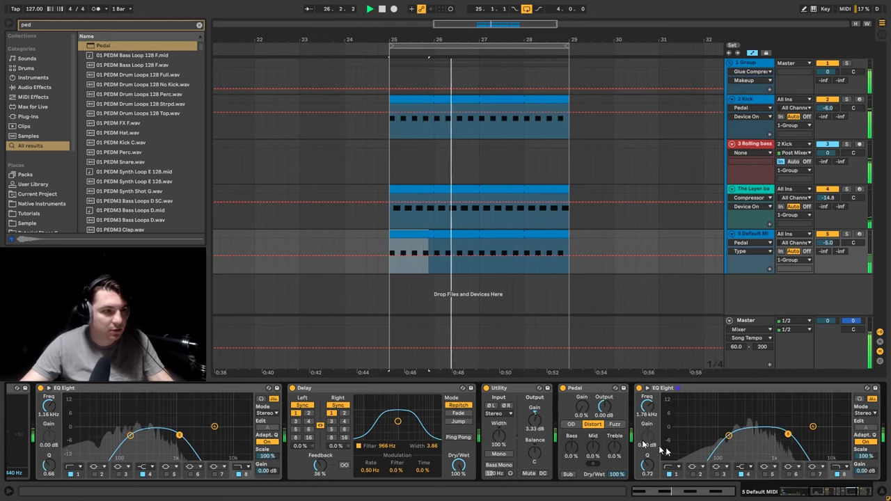
{"action": "left_click_drag", "start_coordinate": [522, 392], "coordinate": [862, 430]}
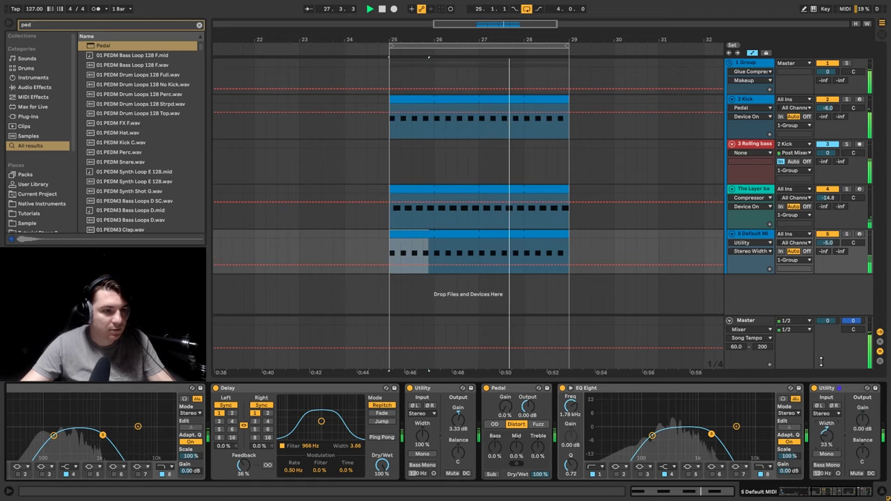
{"action": "left_click", "coordinate": [826, 454]}
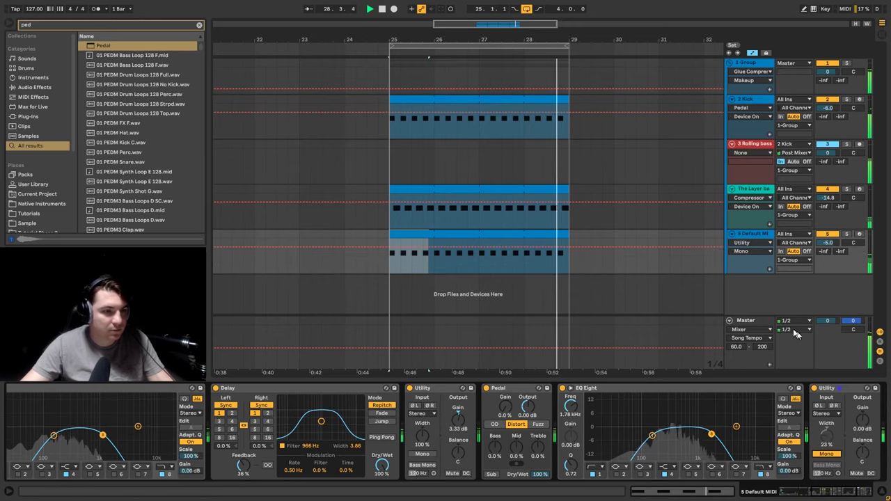
{"action": "left_click_drag", "start_coordinate": [813, 494], "coordinate": [832, 494]}
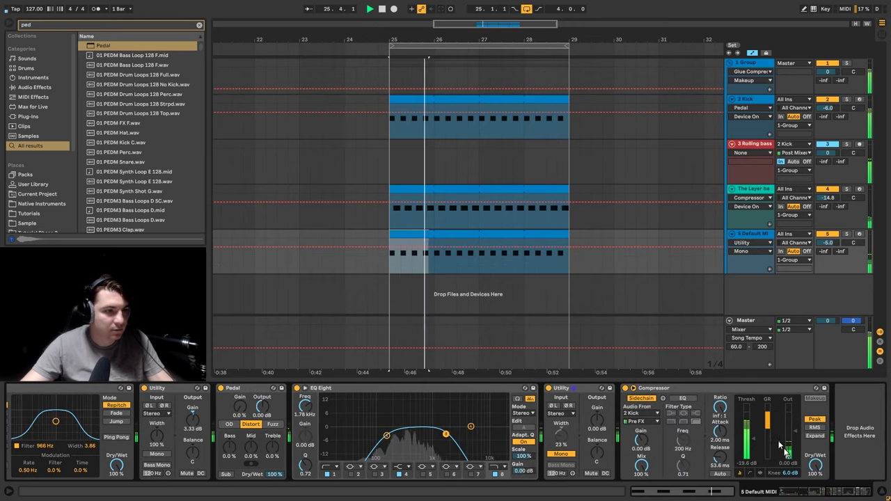
{"action": "left_click_drag", "start_coordinate": [444, 438], "coordinate": [451, 440]}
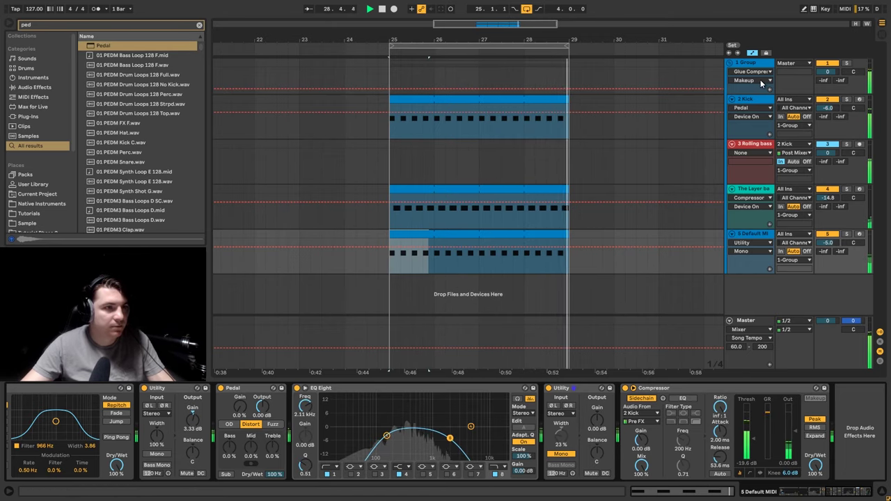
- Insert a Pedal in OD mode before the Glue Compressor on the group track and set its Dry/Wet to 3.9 %
{"action": "left_click", "coordinate": [748, 62]}
{"action": "key", "text": "space"}
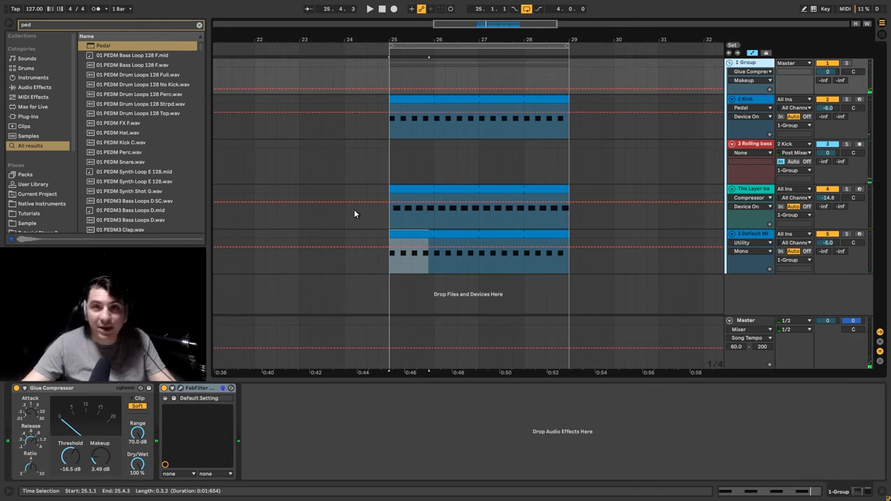
{"action": "left_click_drag", "start_coordinate": [106, 46], "coordinate": [21, 408]}
{"action": "key", "text": "space"}
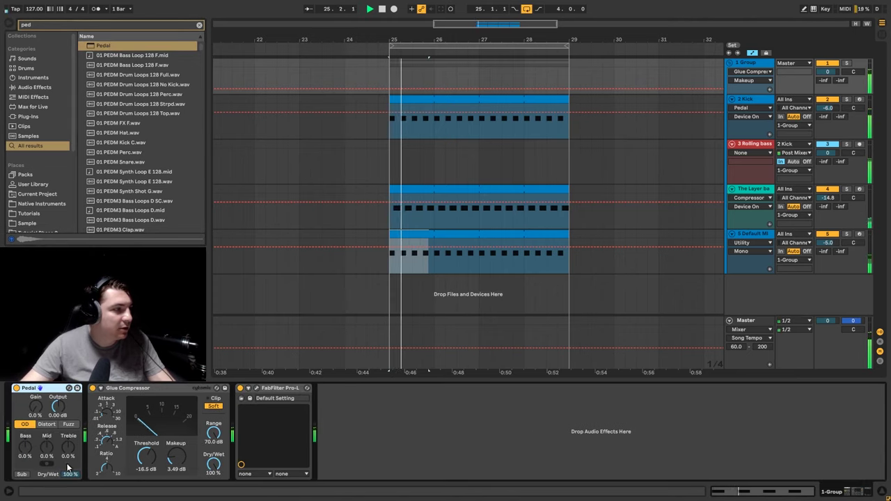
{"action": "mouse_move", "coordinate": [70, 474]}
{"action": "left_mouse_down"}
{"action": "mouse_move", "coordinate": [69, 500]}
{"action": "mouse_move", "coordinate": [70, 445]}
{"action": "mouse_move", "coordinate": [70, 474]}
{"action": "left_mouse_up"}
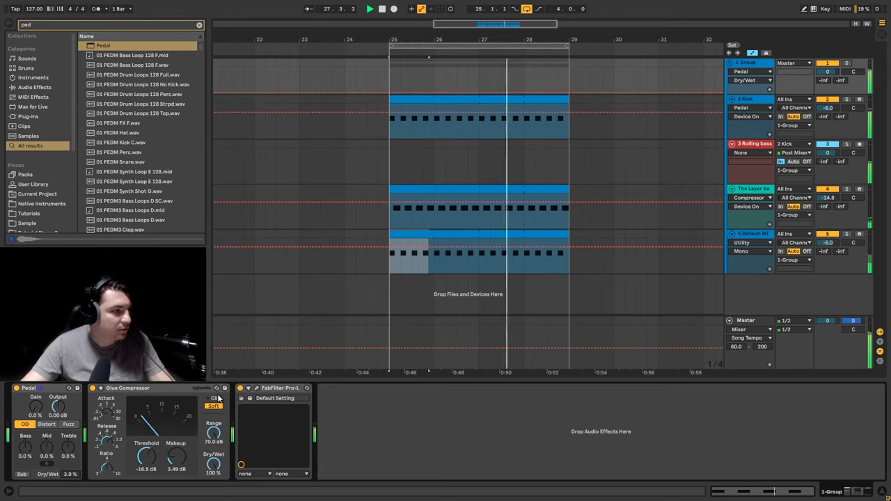
- Compare the group's sound with the Pedal bypassed and enabled during playback
{"action": "left_click", "coordinate": [17, 389]}
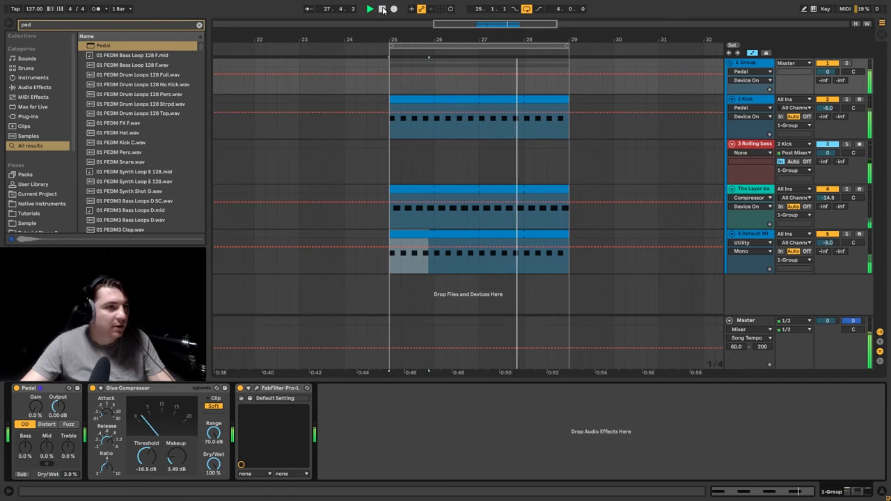
{"action": "left_click", "coordinate": [382, 9]}
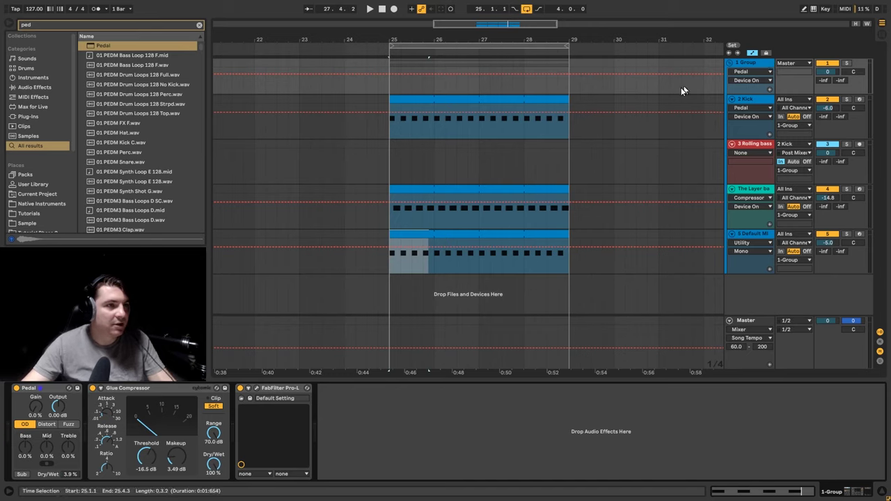
{"action": "key", "text": "space"}
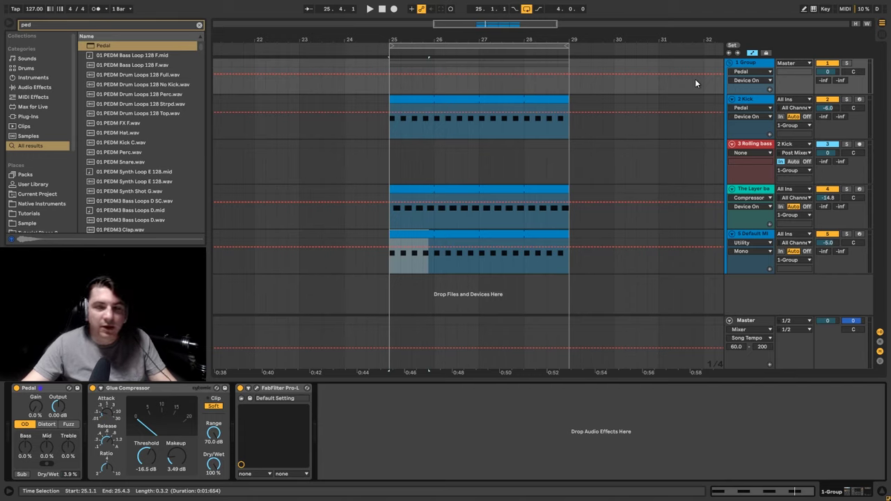
- Search the browser for "eq" and add an EQ Eight after the FabFilter Pro-L on the group track
{"action": "left_click", "coordinate": [756, 64]}
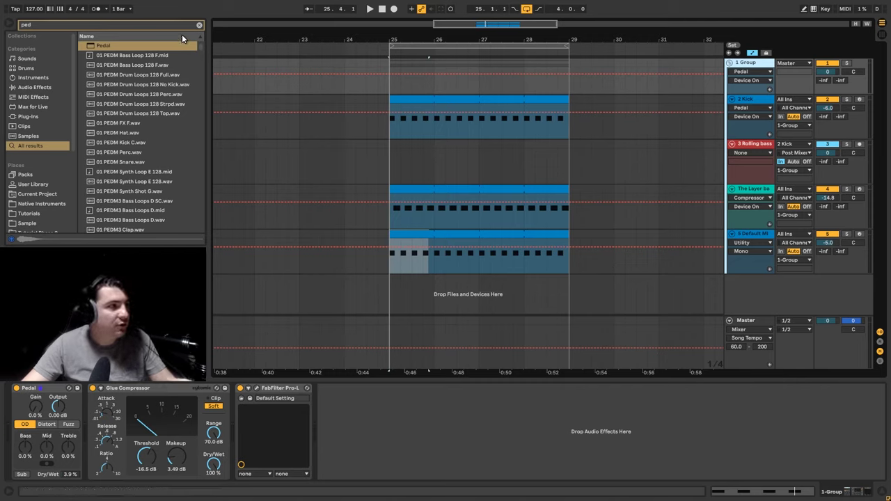
{"action": "left_click", "coordinate": [199, 26]}
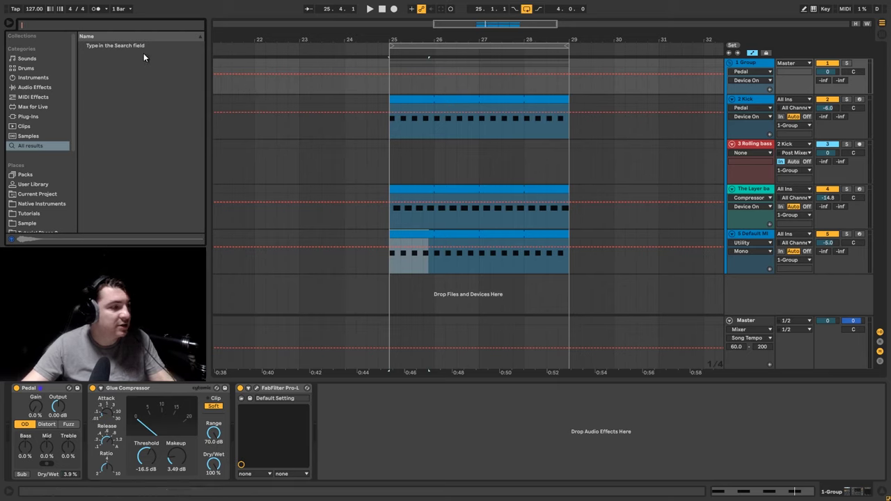
{"action": "type", "text": "e"}
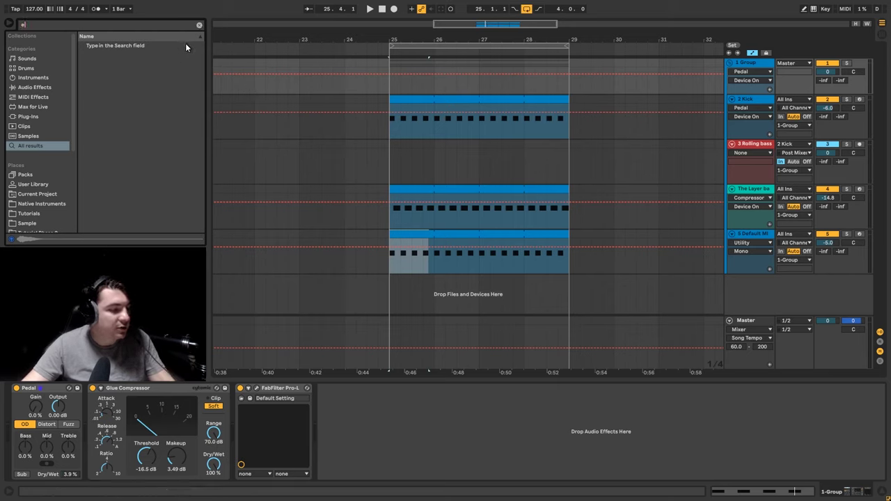
{"action": "type", "text": "e"}
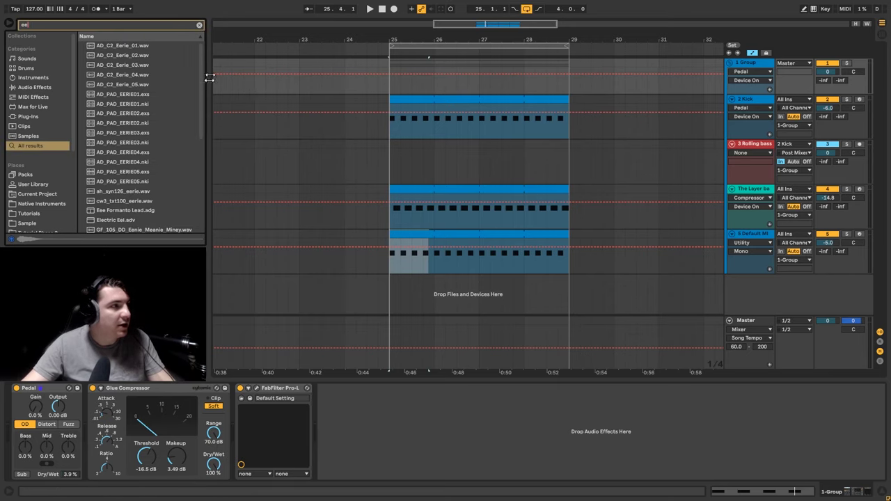
{"action": "key", "text": "BackSpace"}
{"action": "key", "text": "BackSpace"}
{"action": "type", "text": "eq"}
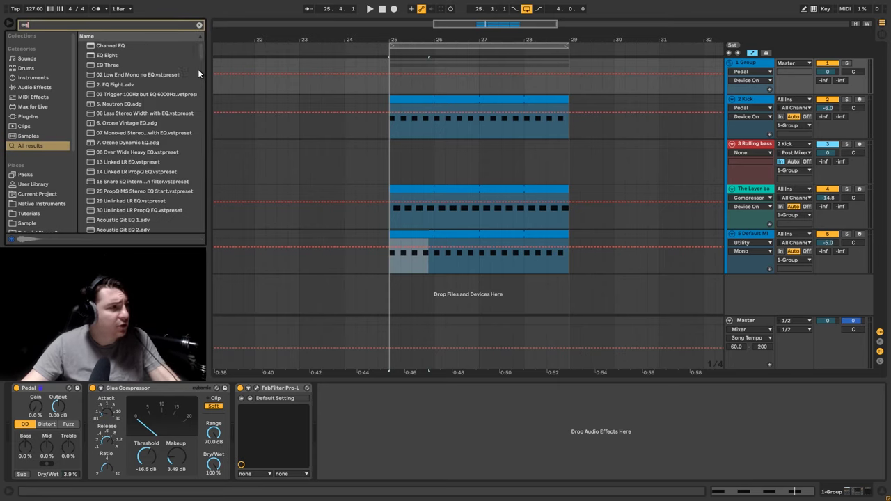
{"action": "left_click", "coordinate": [113, 57]}
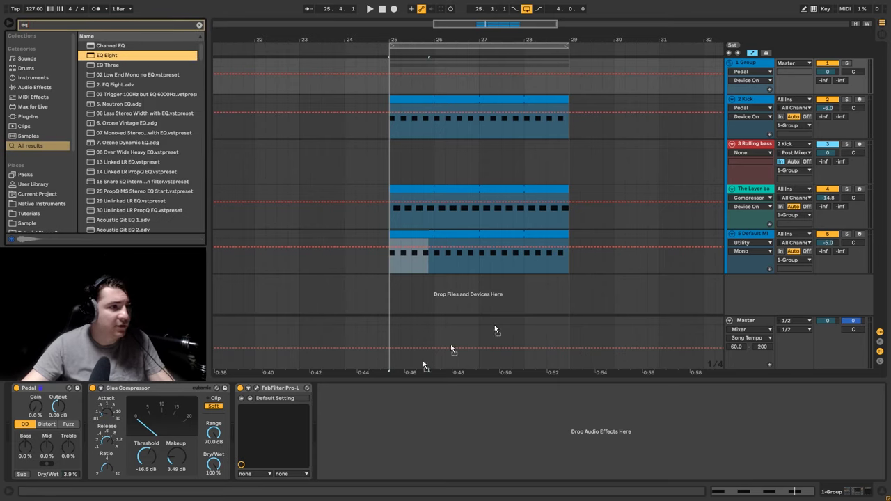
{"action": "left_click_drag", "start_coordinate": [751, 67], "coordinate": [751, 69]}
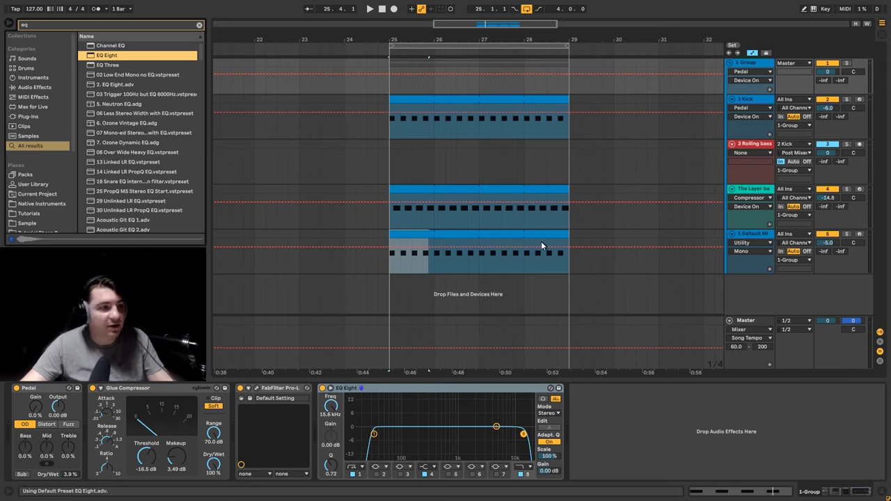
- Set the group's EQ Eight to M/S mode and lower the mid channel's low cut to 17.8 Hz during playback
{"action": "left_click", "coordinate": [555, 417]}
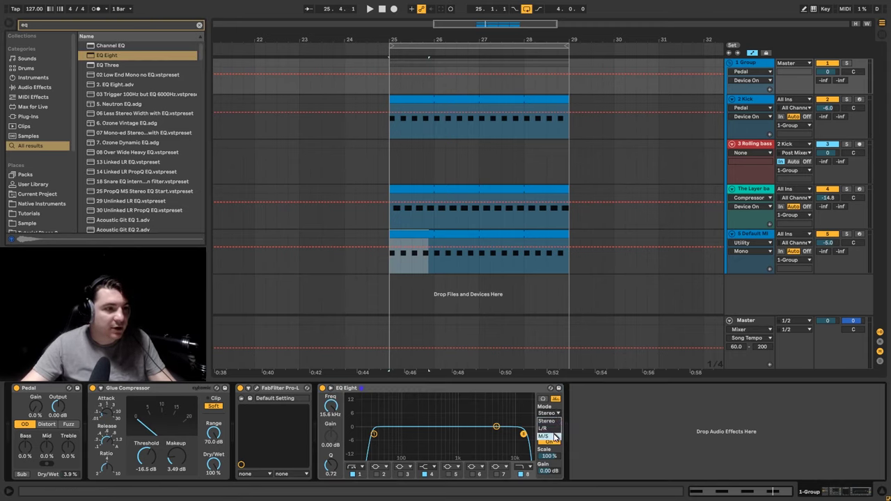
{"action": "left_click", "coordinate": [554, 437]}
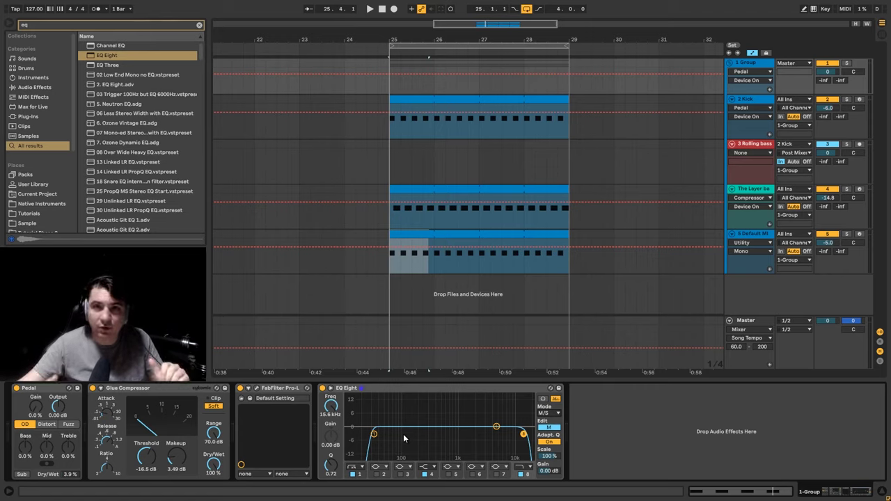
{"action": "key", "text": "space"}
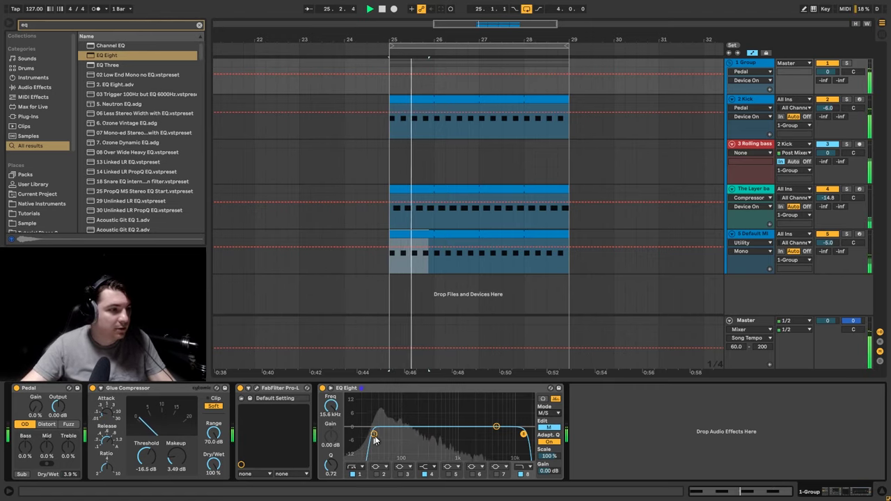
{"action": "left_click_drag", "start_coordinate": [374, 434], "coordinate": [362, 434]}
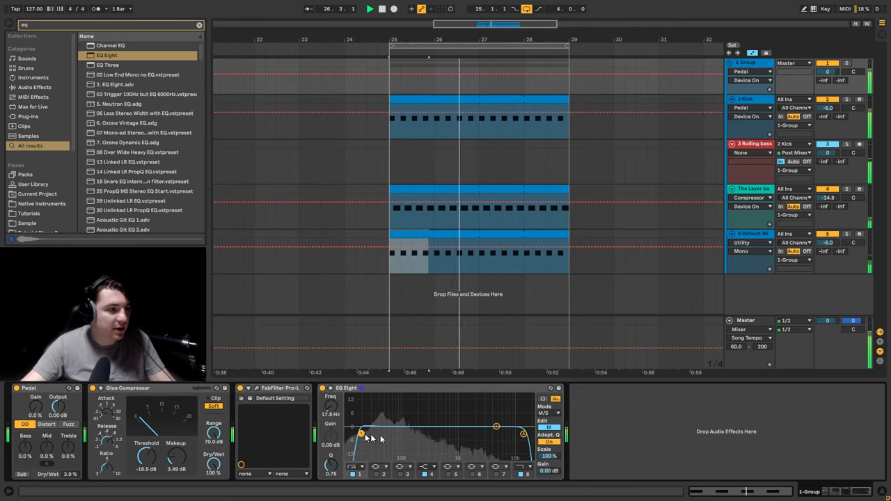
- Switch the EQ Eight to edit the side channel and enable band 1 as a steep low cut at 250 Hz
{"action": "left_click", "coordinate": [549, 428]}
{"action": "key", "text": "space"}
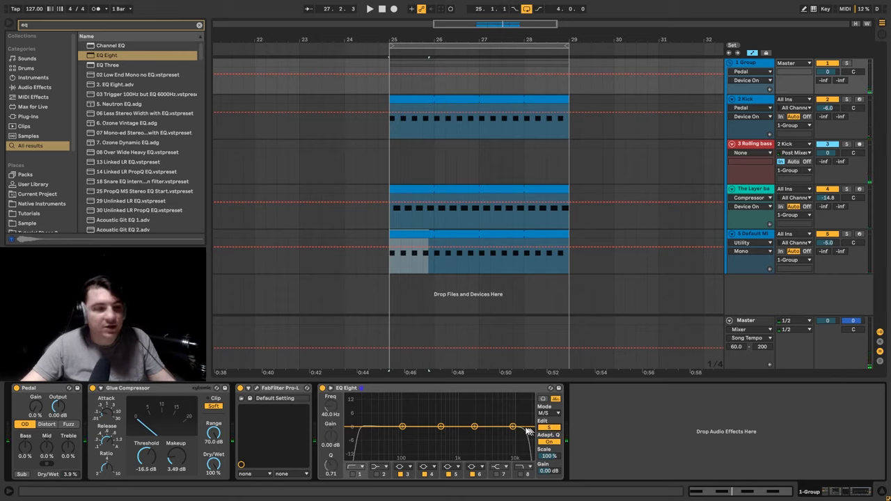
{"action": "left_click", "coordinate": [353, 474]}
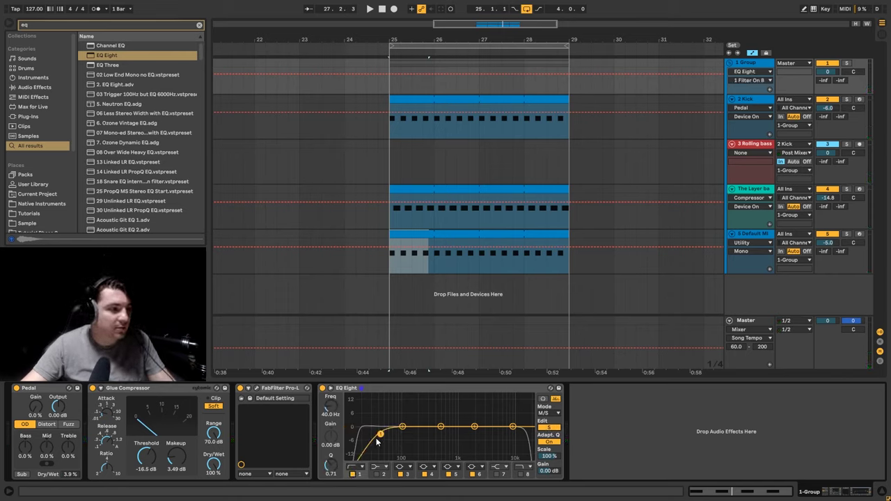
{"action": "left_click", "coordinate": [355, 466]}
{"action": "left_click", "coordinate": [357, 412]}
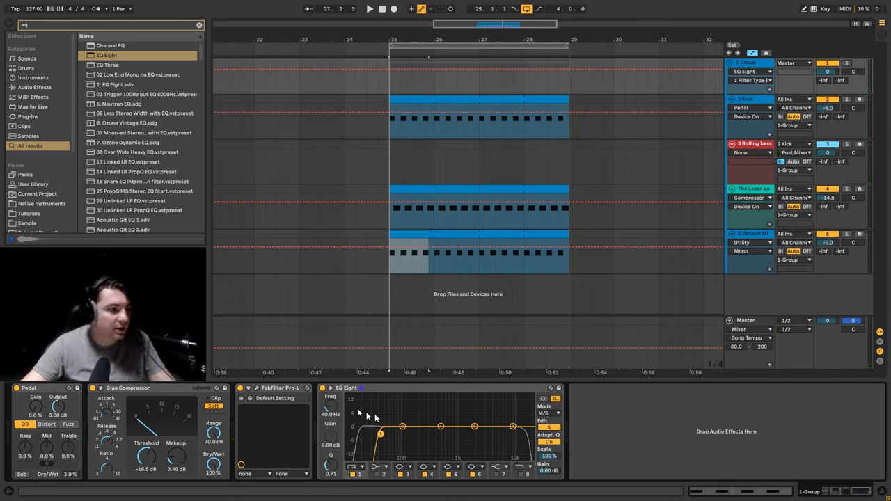
{"action": "key", "text": "space"}
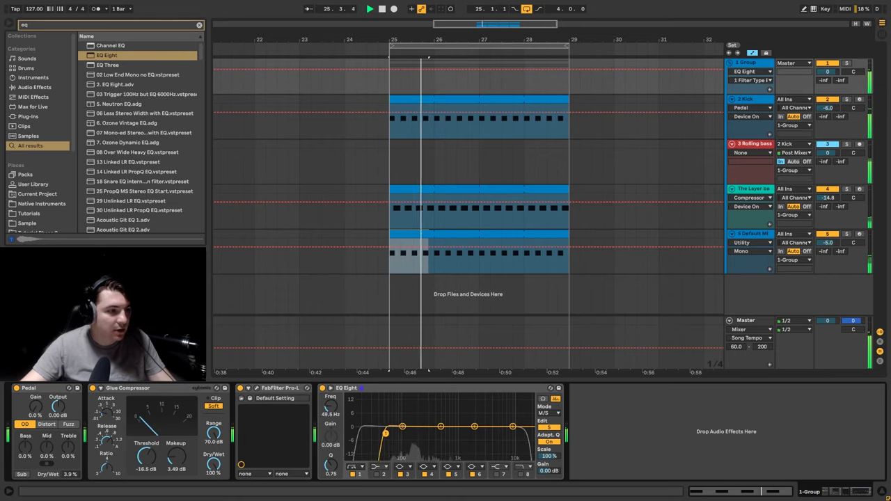
{"action": "left_click_drag", "start_coordinate": [381, 436], "coordinate": [425, 435]}
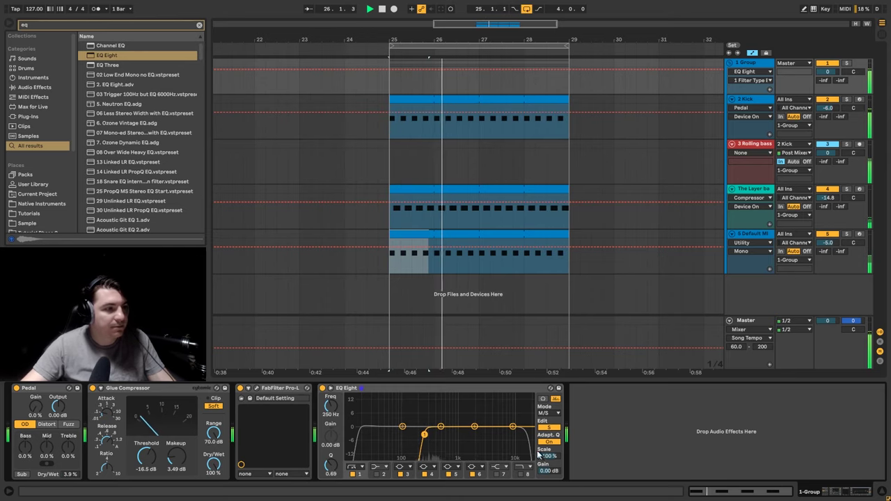
- Compare the group's sound with the EQ Eight bypassed and enabled, leave it enabled, and stop playback
{"action": "left_click", "coordinate": [322, 388]}
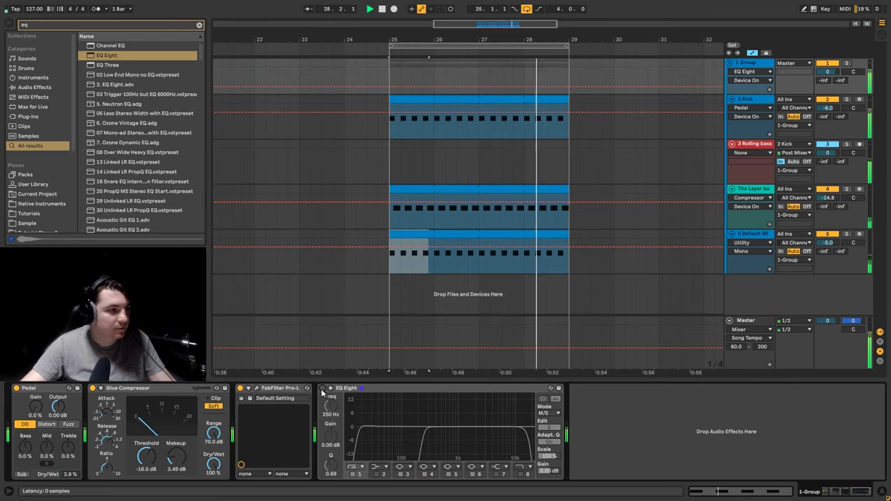
{"action": "left_click", "coordinate": [322, 390]}
{"action": "left_click", "coordinate": [322, 389]}
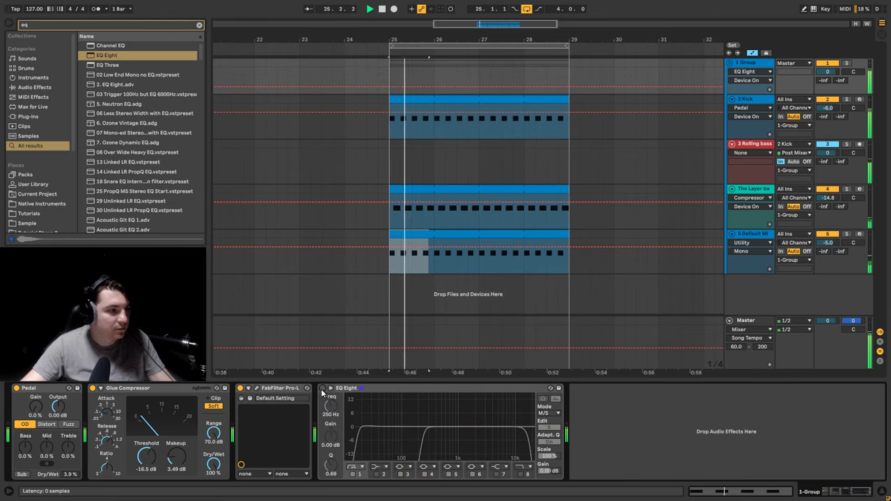
{"action": "left_click", "coordinate": [322, 388]}
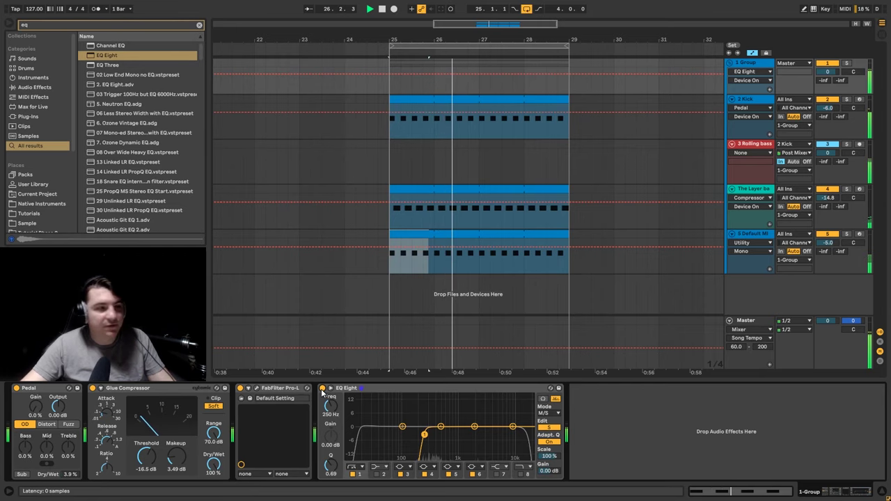
{"action": "key", "text": "space"}
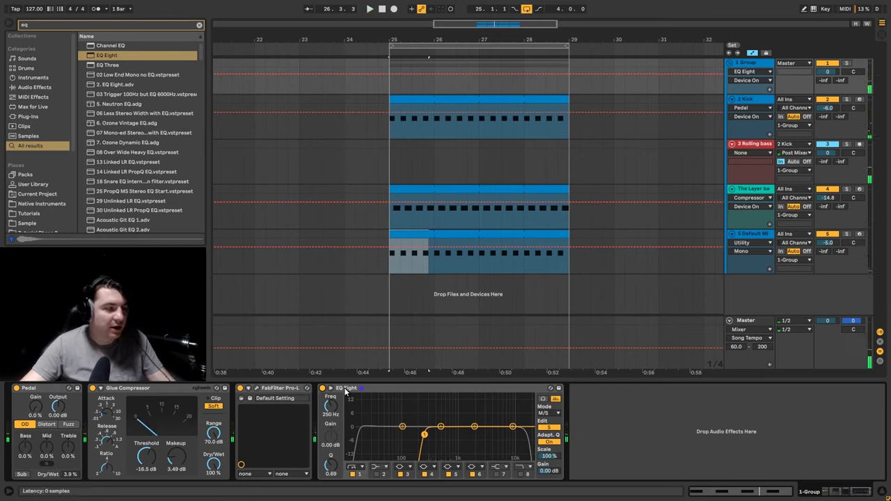